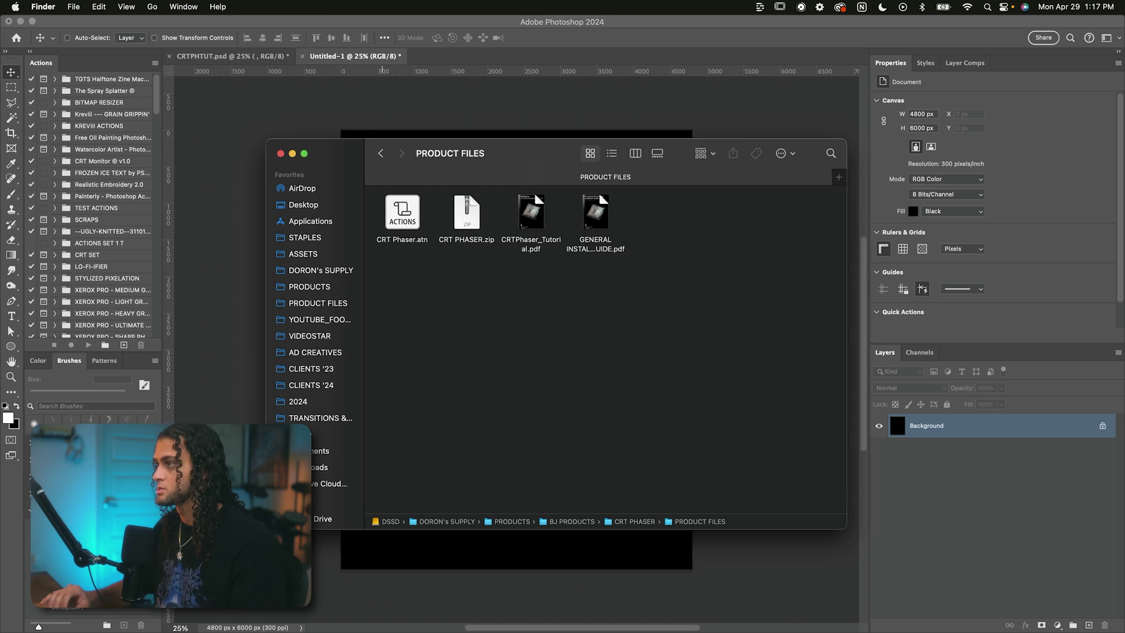
Move the product files window lower and load the CRT Phaser.atn action set into Photoshop
{"action": "left_click_drag", "start_coordinate": [519, 155], "coordinate": [510, 190]}
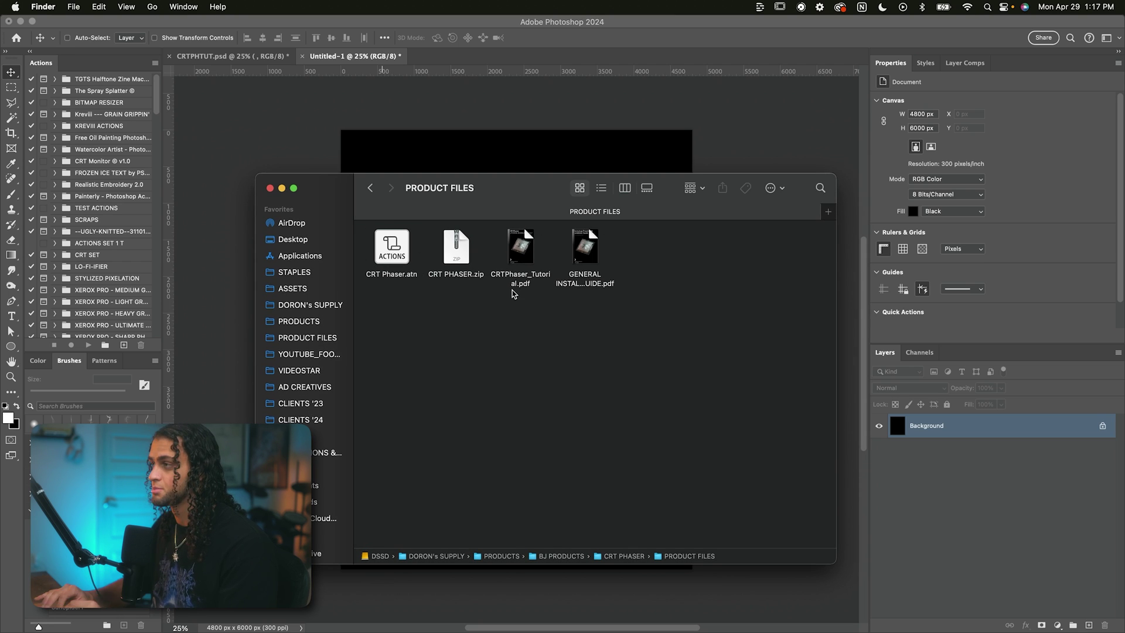
{"action": "left_click_drag", "start_coordinate": [658, 314], "coordinate": [586, 252]}
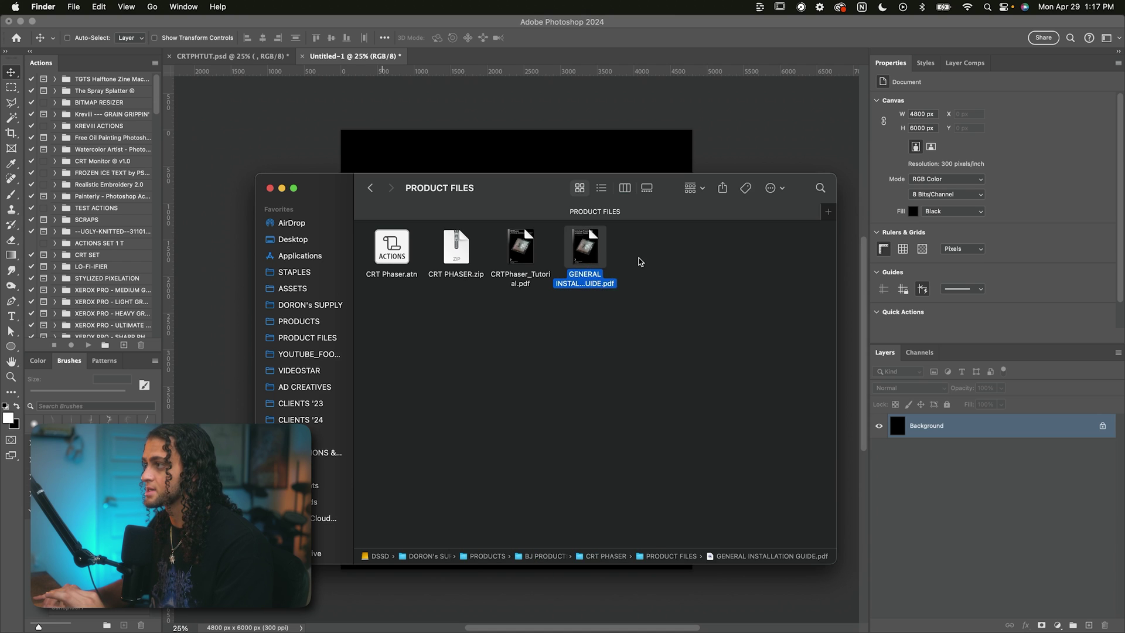
{"action": "left_click", "coordinate": [641, 260]}
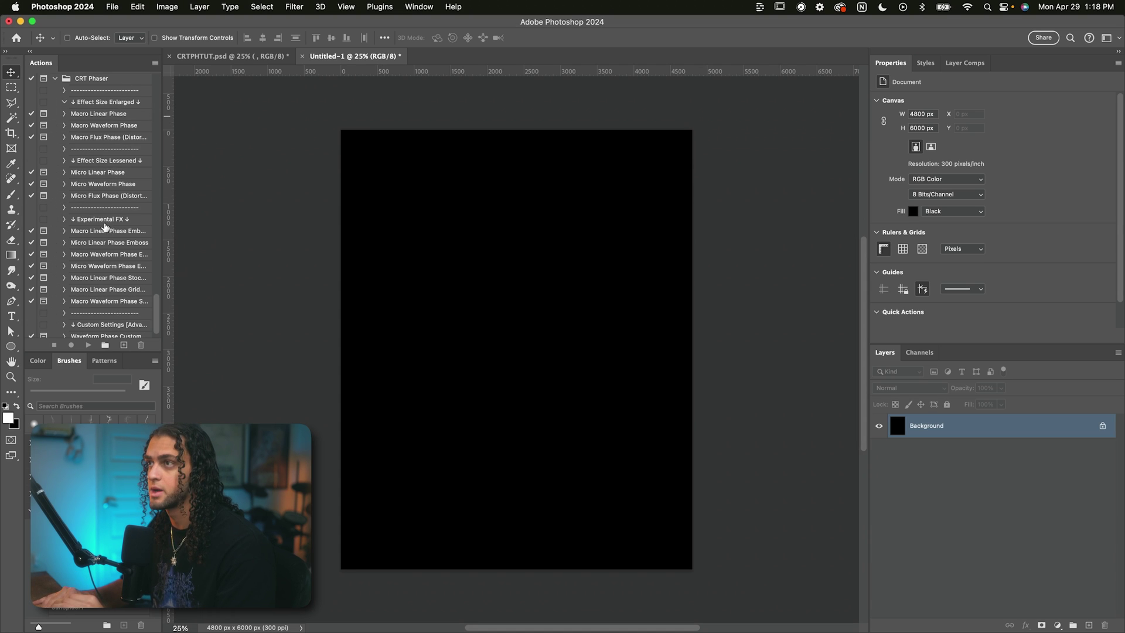
Select the CRT Phaser set, check the Image Size width units, and drag a portrait onto the canvas
{"action": "left_click", "coordinate": [103, 80]}
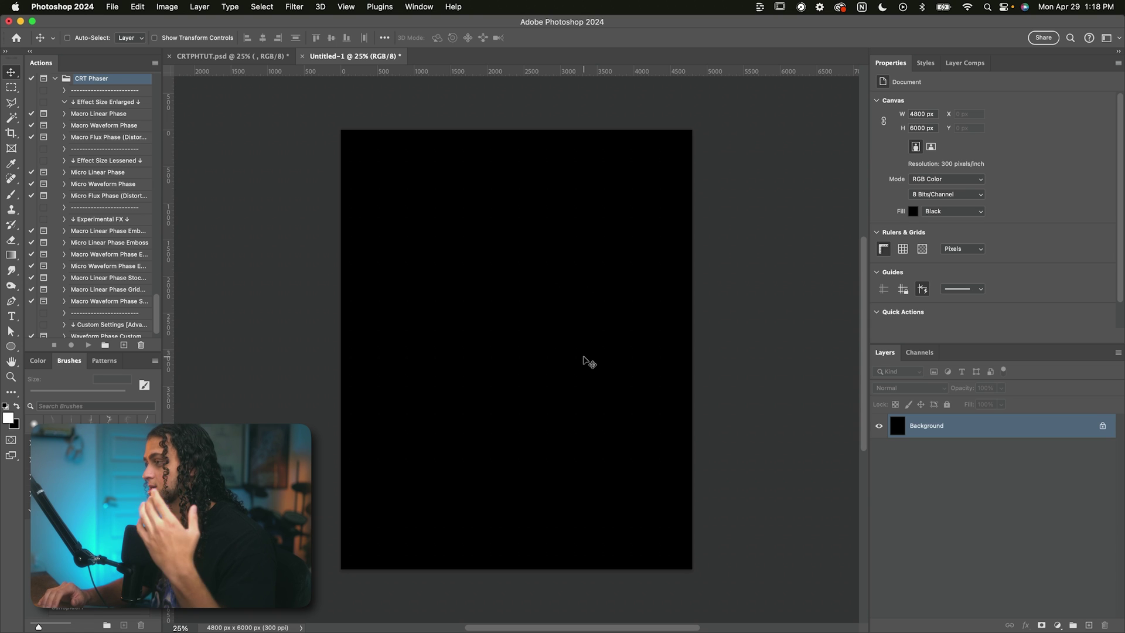
{"action": "left_click", "coordinate": [176, 6]}
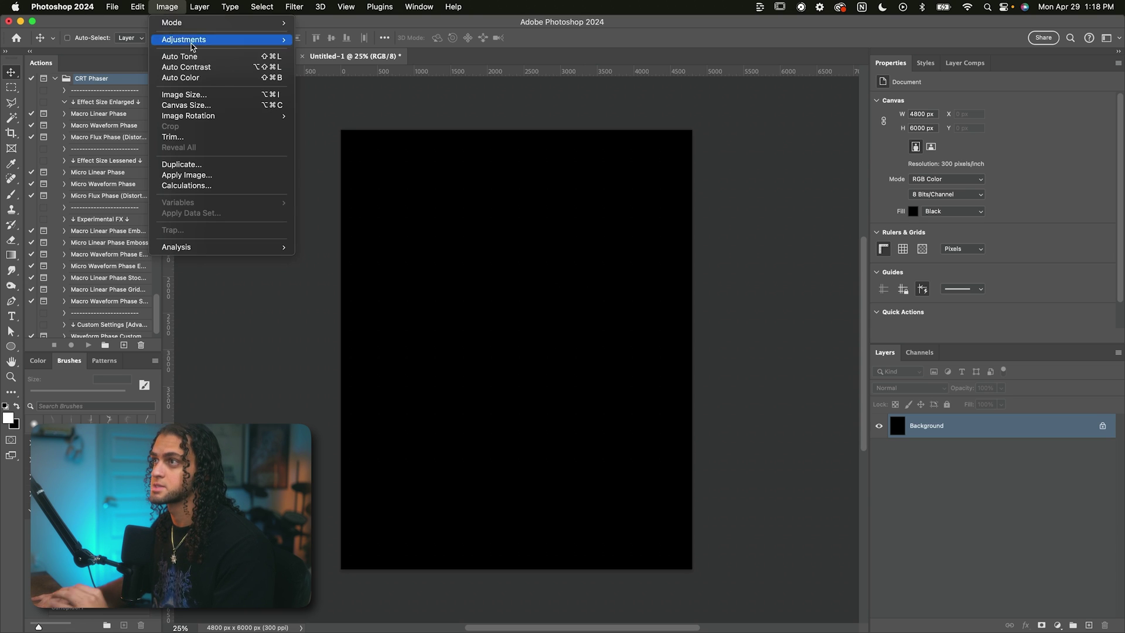
{"action": "left_click", "coordinate": [199, 97]}
{"action": "left_click", "coordinate": [669, 176]}
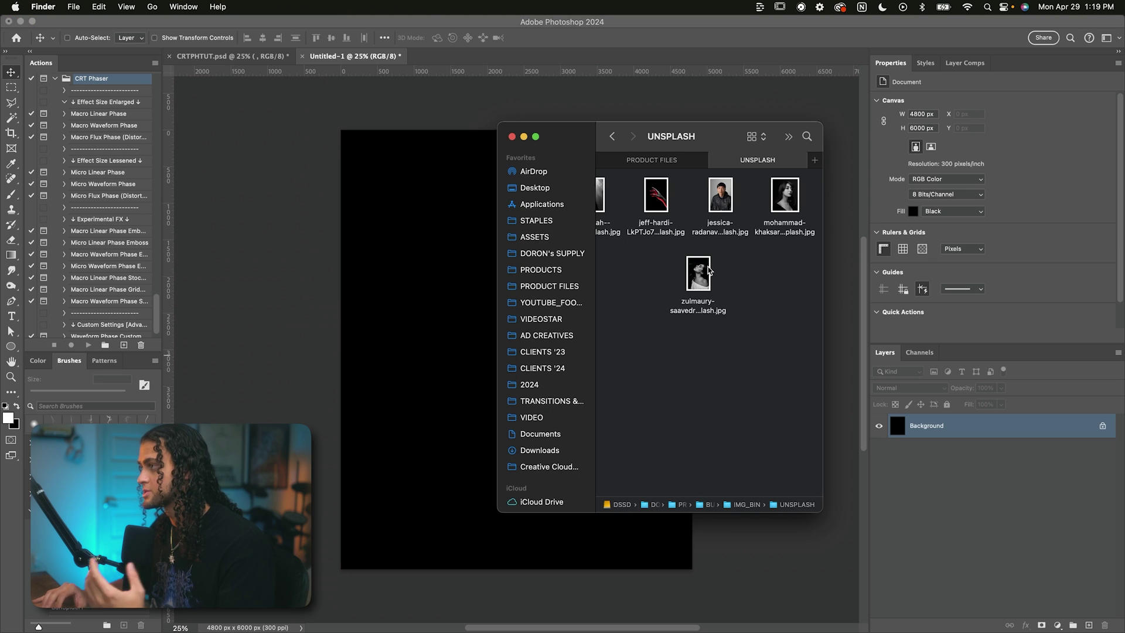
{"action": "left_click_drag", "start_coordinate": [709, 269], "coordinate": [414, 332]}
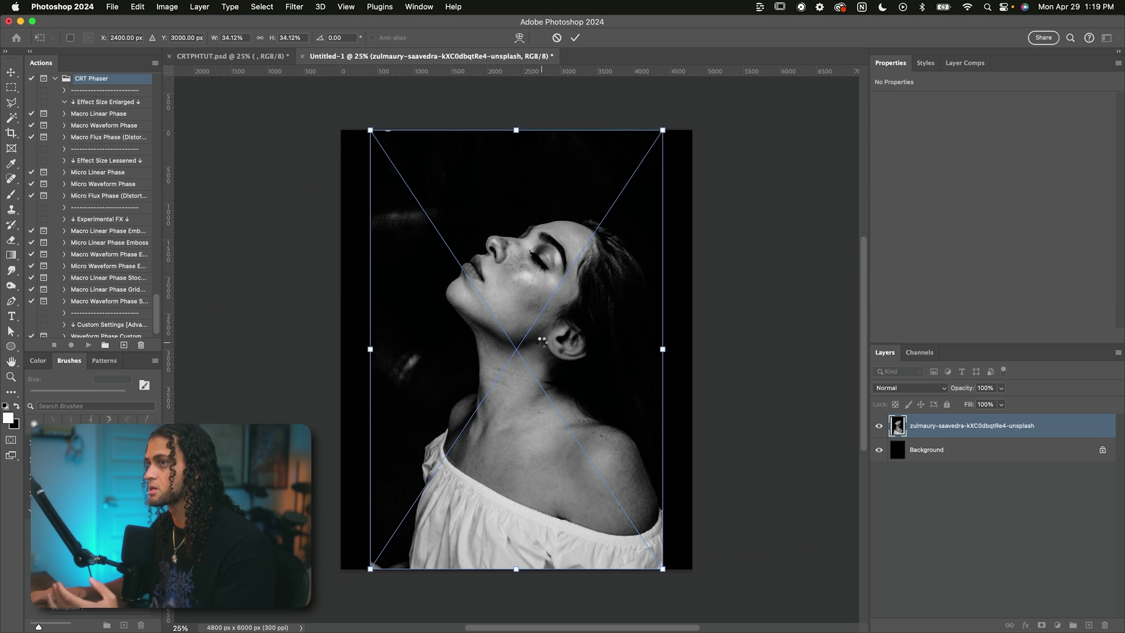
Commit the placed portrait and switch to the tutorial PDF
{"action": "key", "text": "Return"}
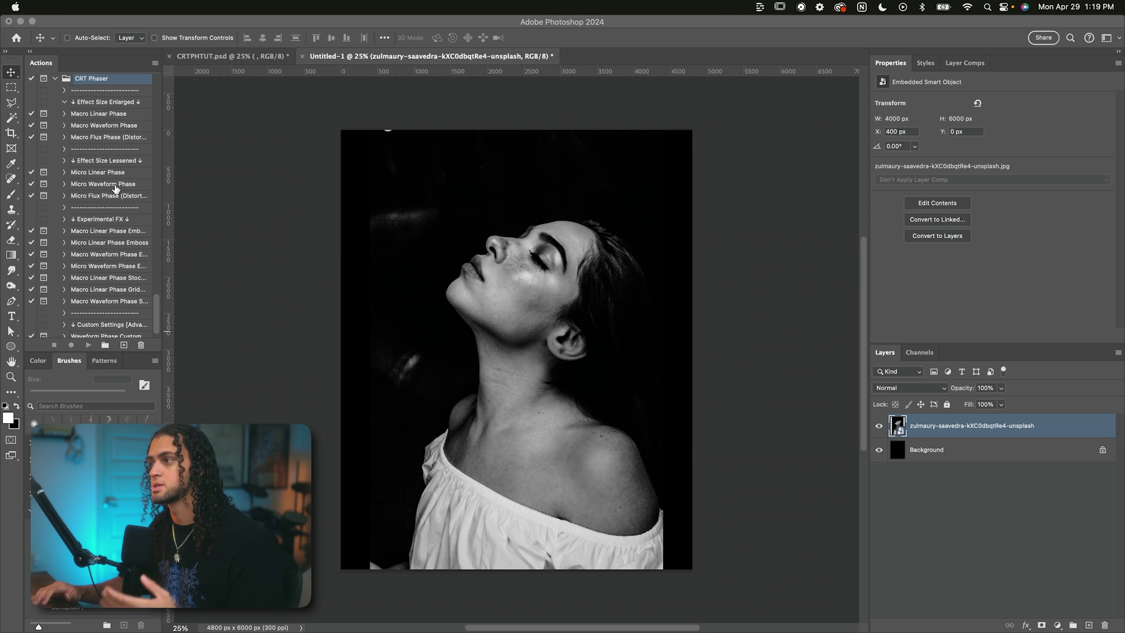
{"action": "key", "text": "super+Tab"}
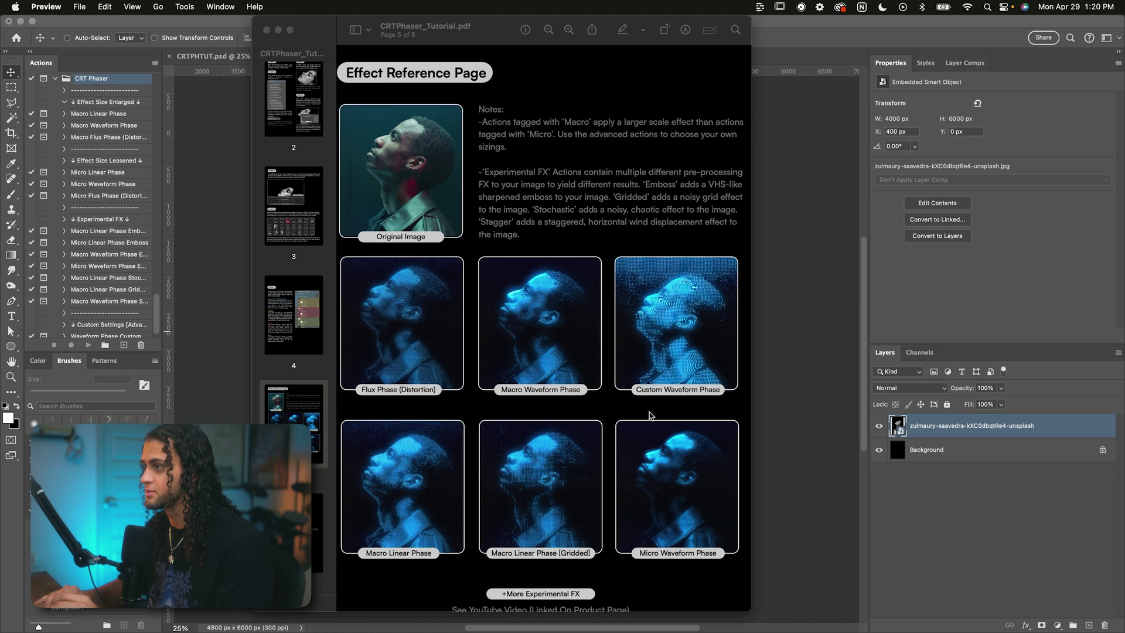
Review the Effect Reference Page, move the Preview window right, and return to Photoshop
{"action": "left_click", "coordinate": [640, 287]}
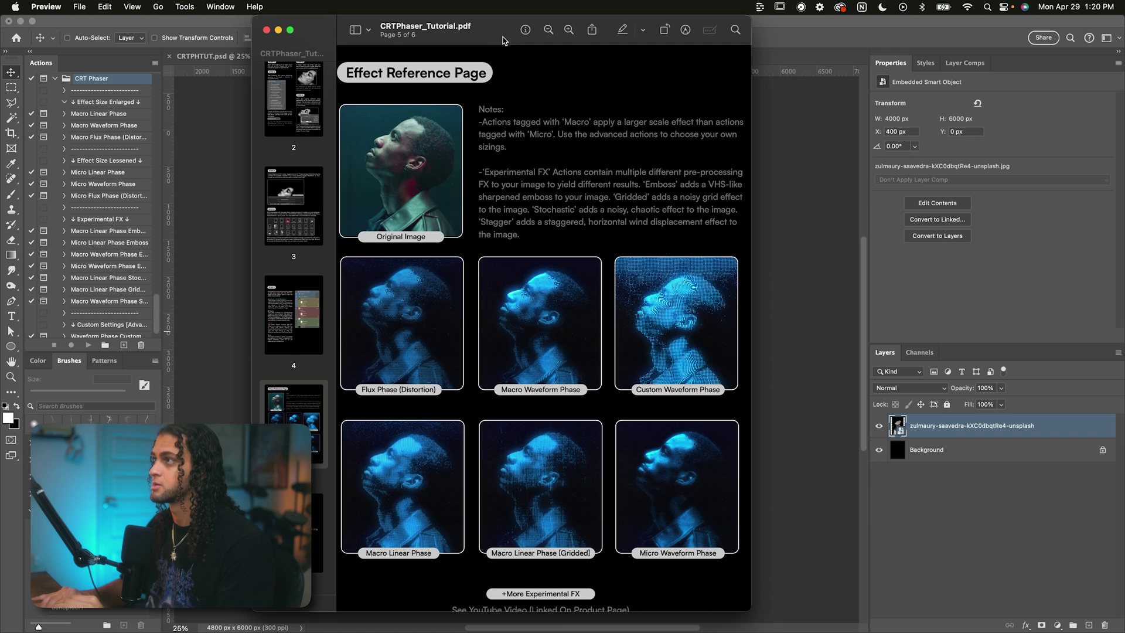
{"action": "left_click_drag", "start_coordinate": [504, 38], "coordinate": [588, 38]}
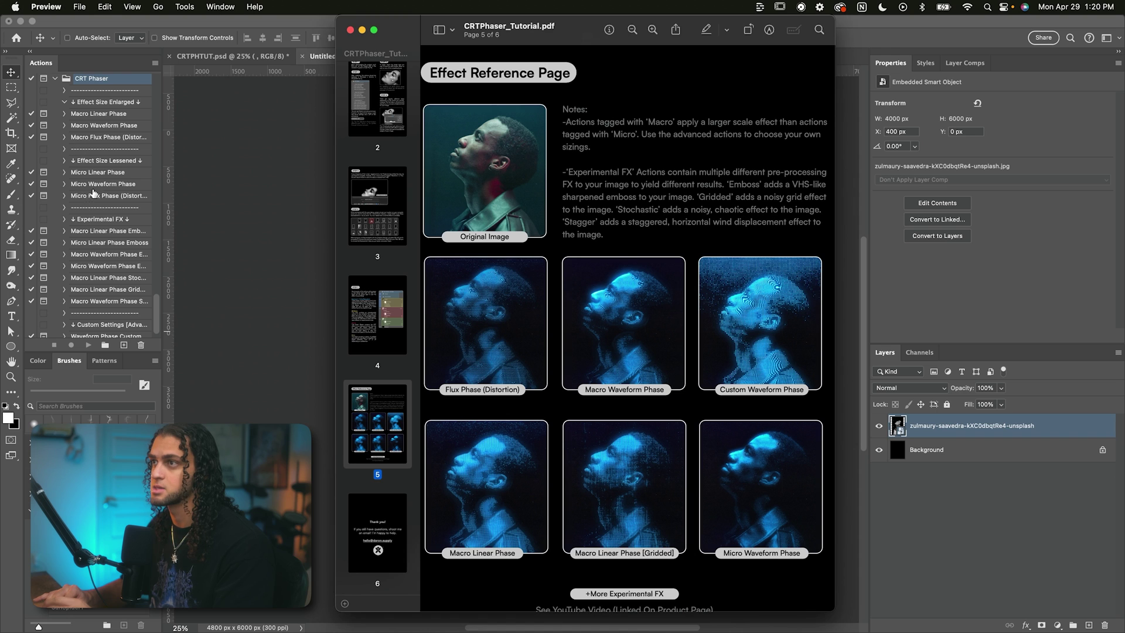
{"action": "left_click", "coordinate": [143, 216]}
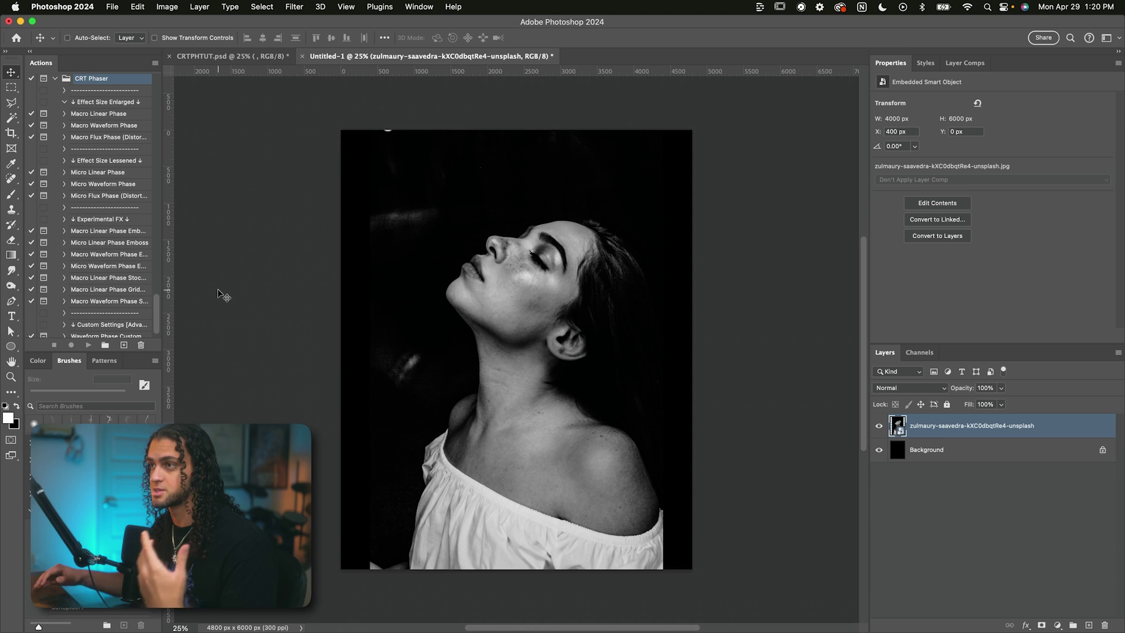
Browse the Micro Linear Phase Emboss and Macro Linear Phase Gridded actions, then return to the PDF
{"action": "double_click", "coordinate": [136, 242]}
{"action": "key", "text": "Return"}
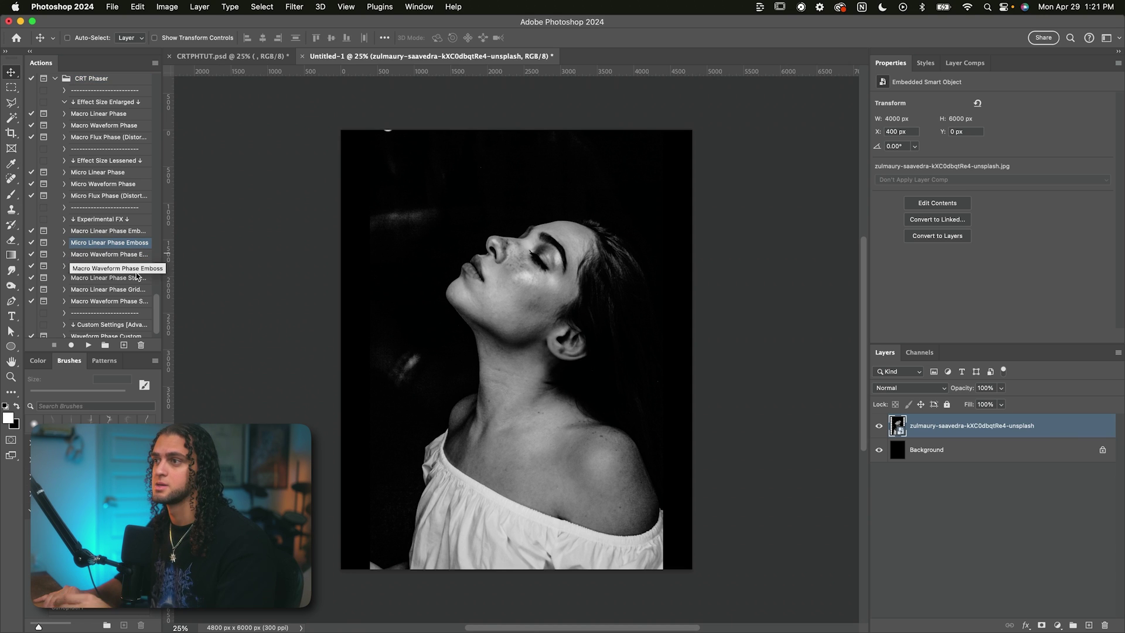
{"action": "left_click", "coordinate": [132, 291]}
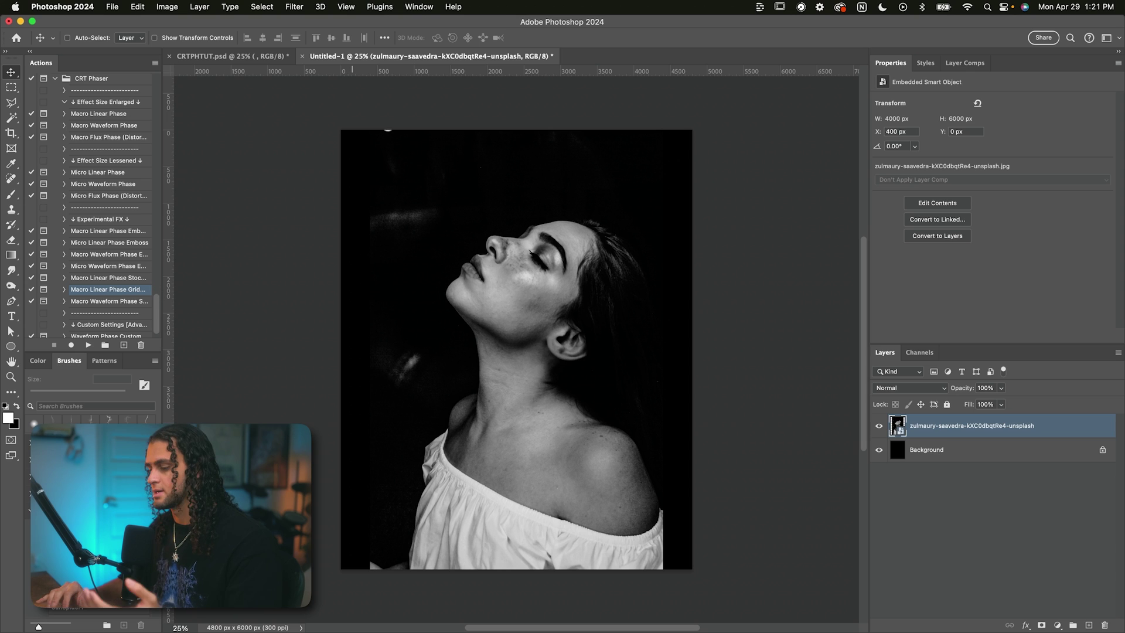
{"action": "key", "text": "super+Tab"}
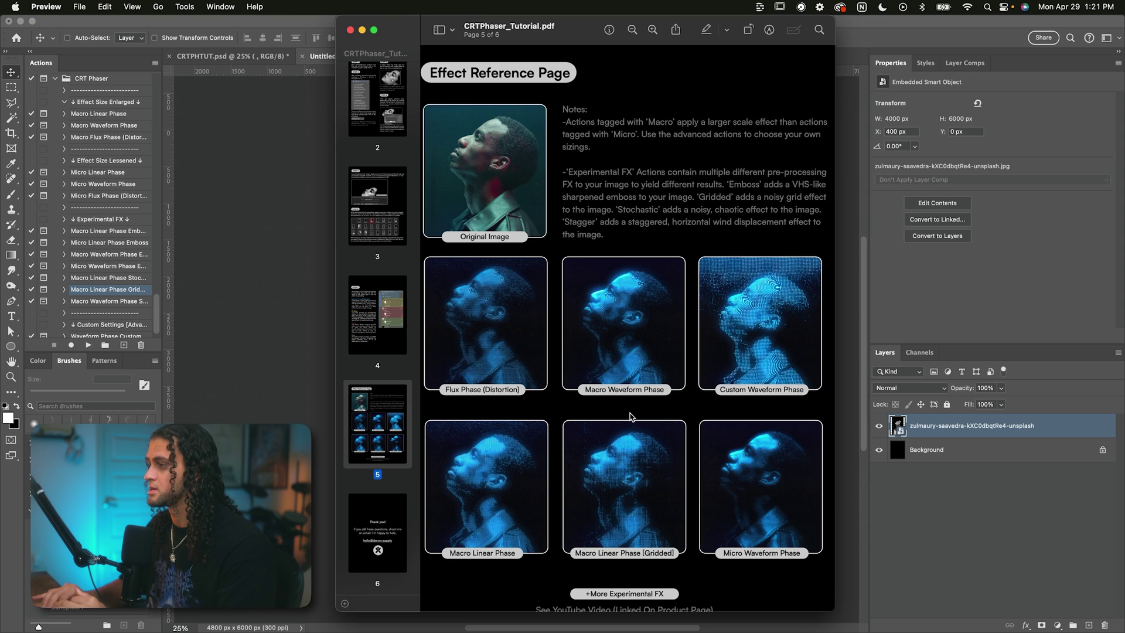
{"action": "scroll", "coordinate": [631, 416], "scroll_direction": "down", "scroll_amount": 1}
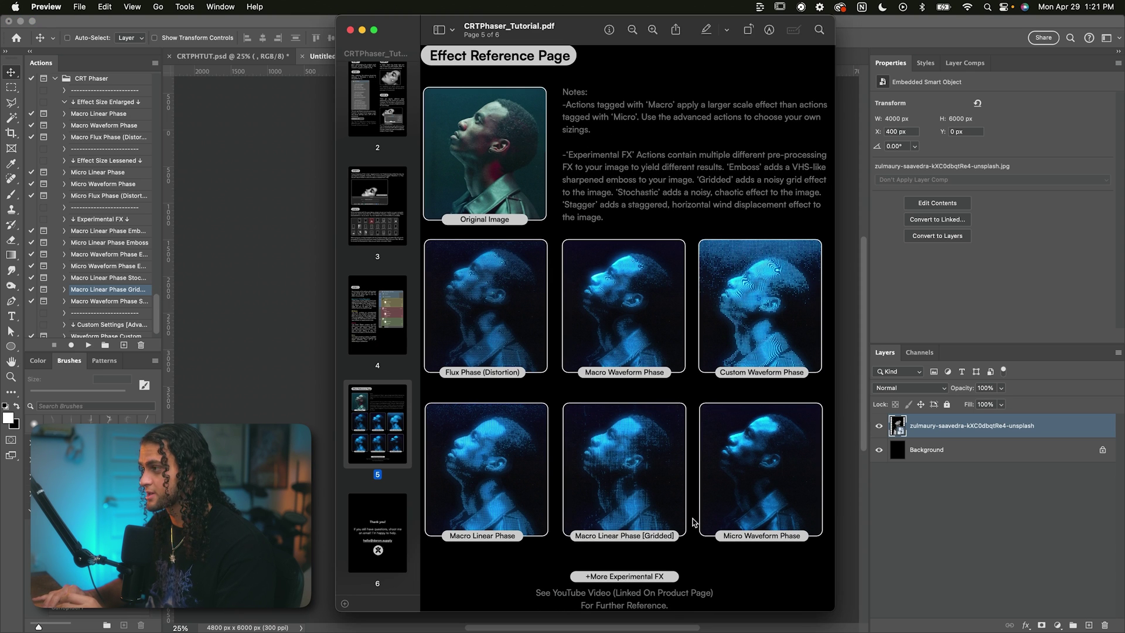
{"action": "key", "text": "super+Tab"}
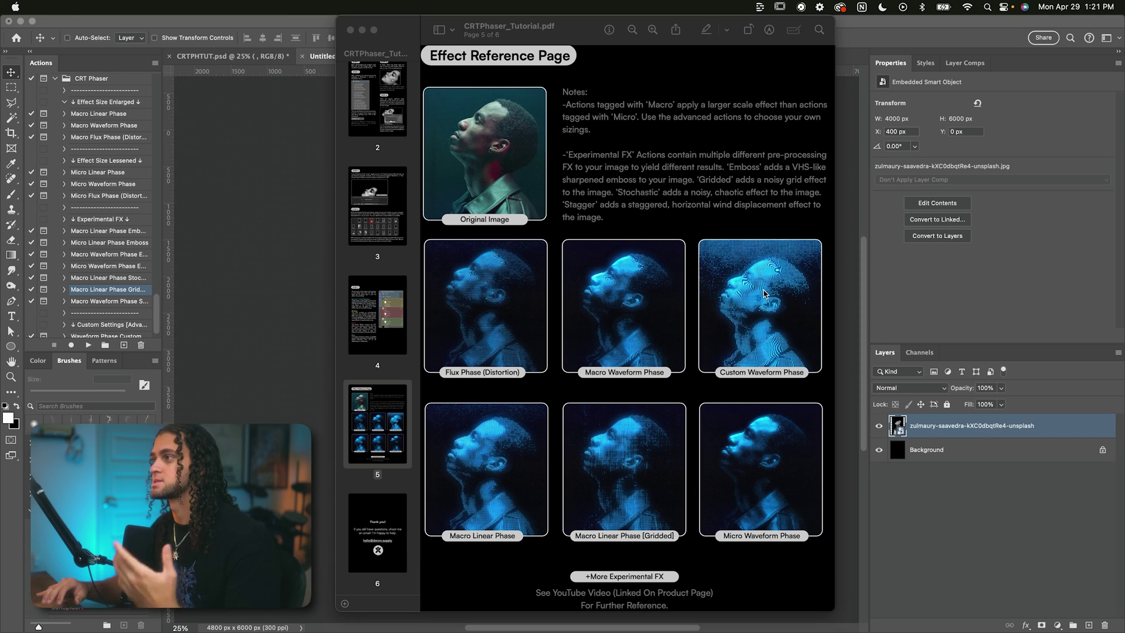
{"action": "left_click", "coordinate": [634, 192]}
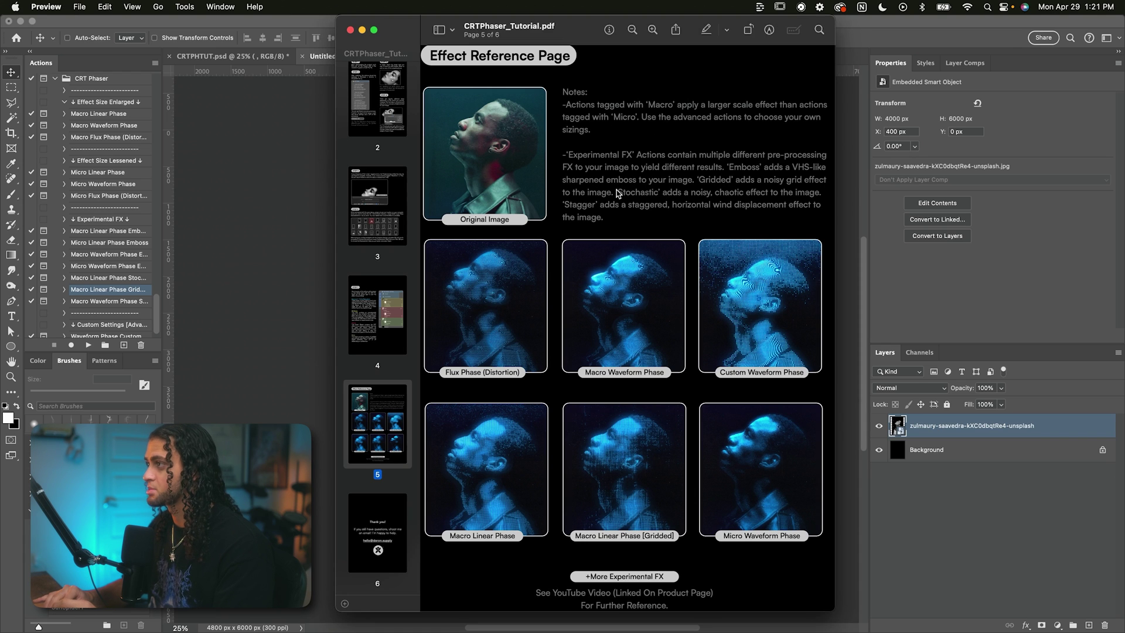
{"action": "key", "text": "super+Tab"}
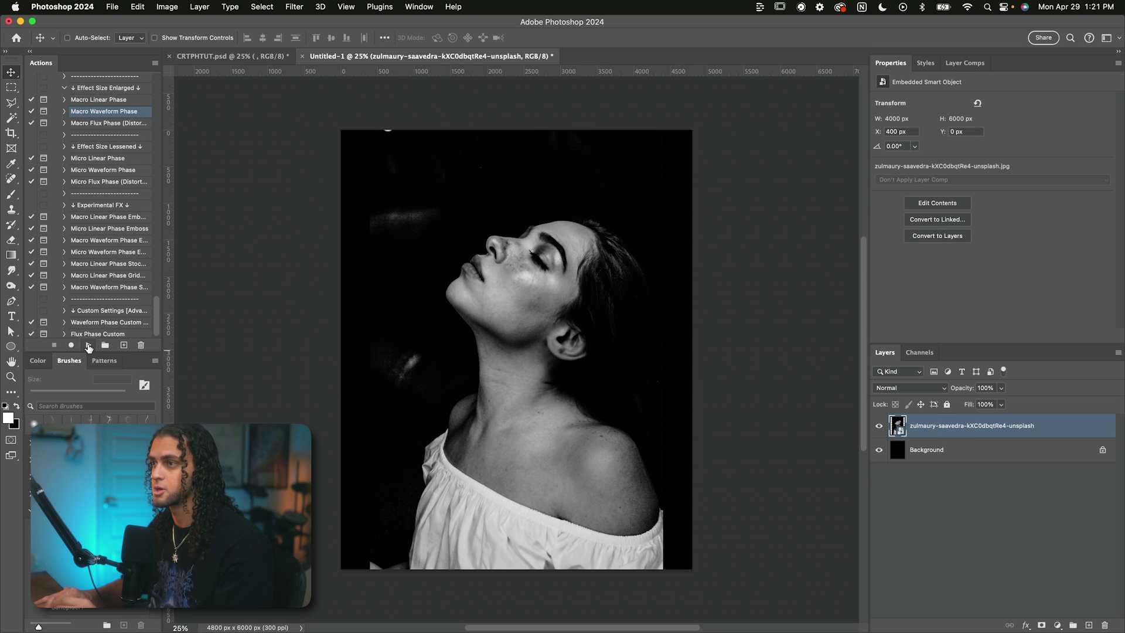
Play the Macro Waveform Phase action and accept a Threshold level of 30
{"action": "left_click", "coordinate": [88, 345]}
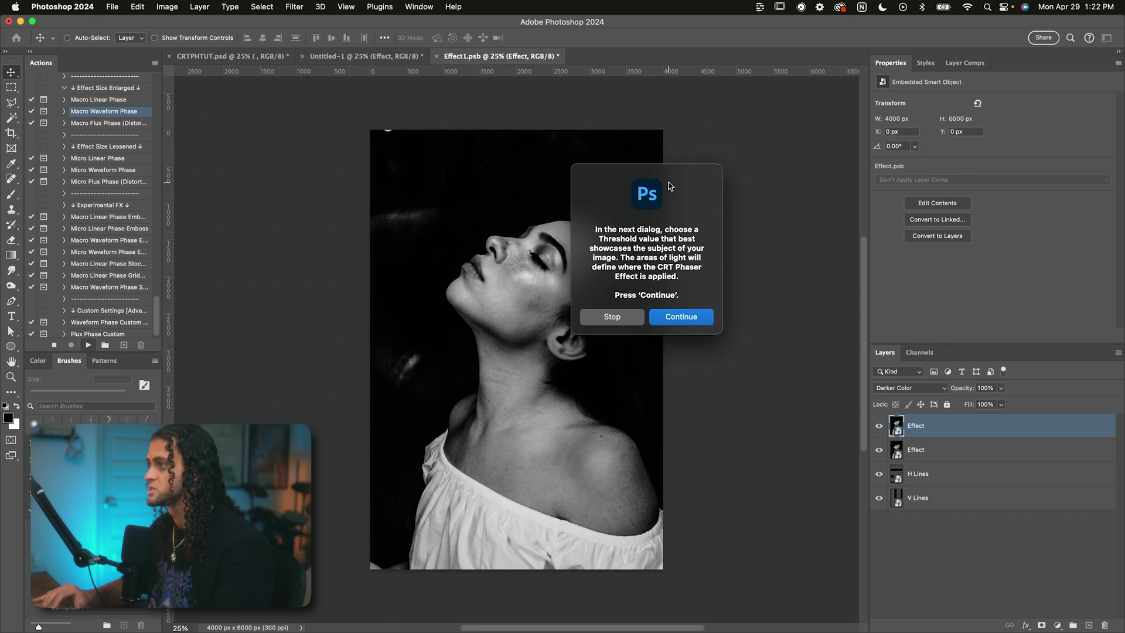
{"action": "left_click", "coordinate": [681, 317]}
{"action": "left_click_drag", "start_coordinate": [560, 188], "coordinate": [793, 202]}
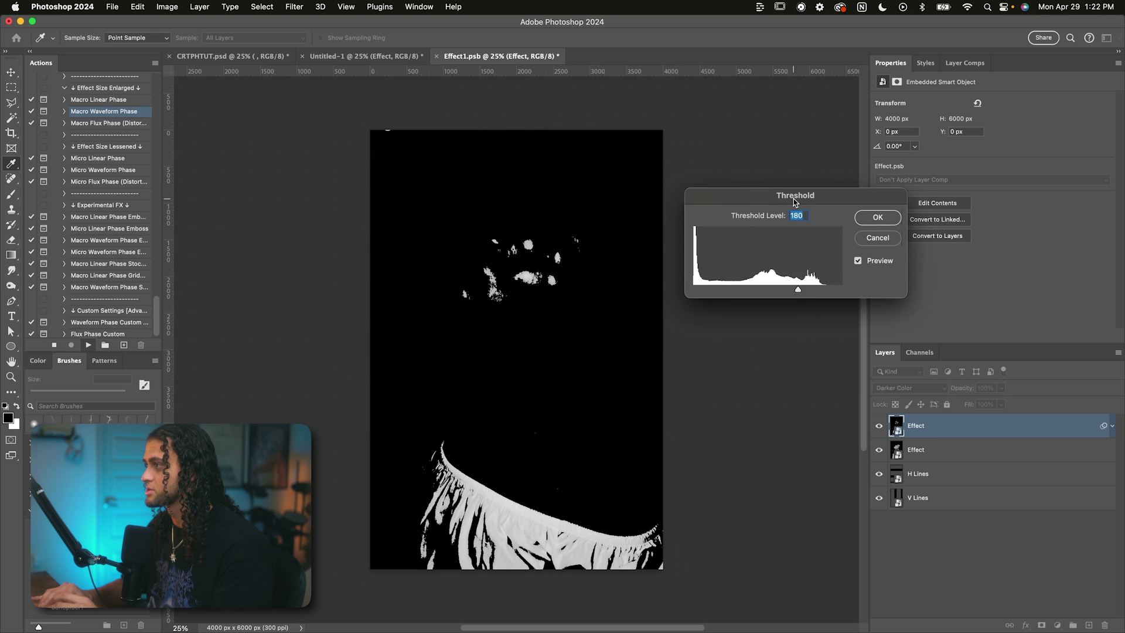
{"action": "left_click_drag", "start_coordinate": [792, 294], "coordinate": [710, 289]}
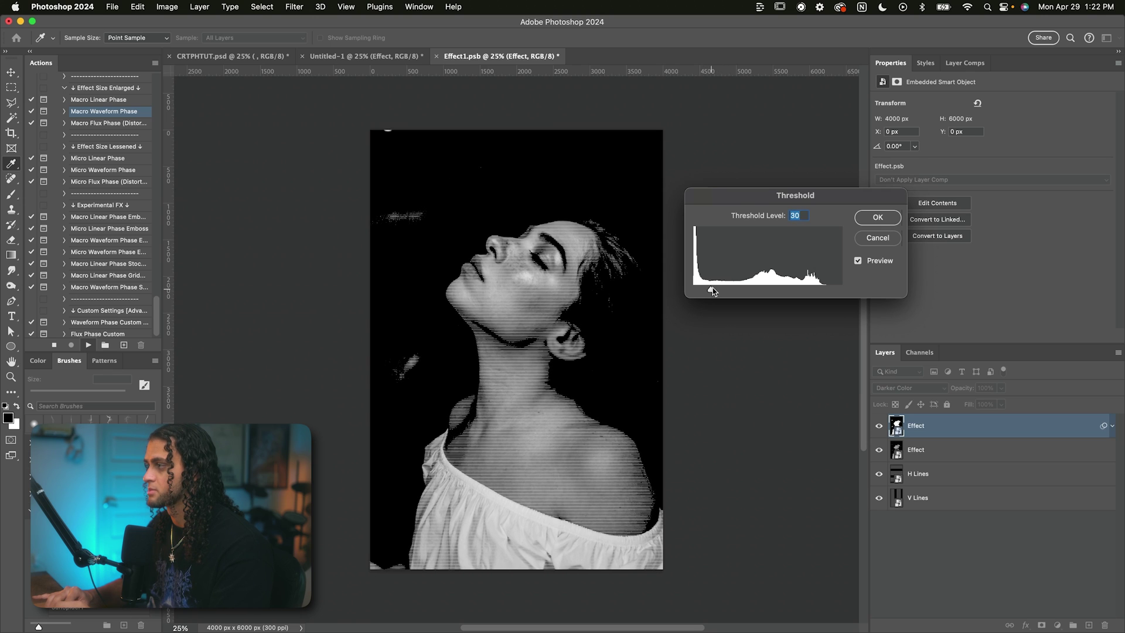
{"action": "left_click_drag", "start_coordinate": [769, 205], "coordinate": [714, 174]}
{"action": "left_click", "coordinate": [820, 186]}
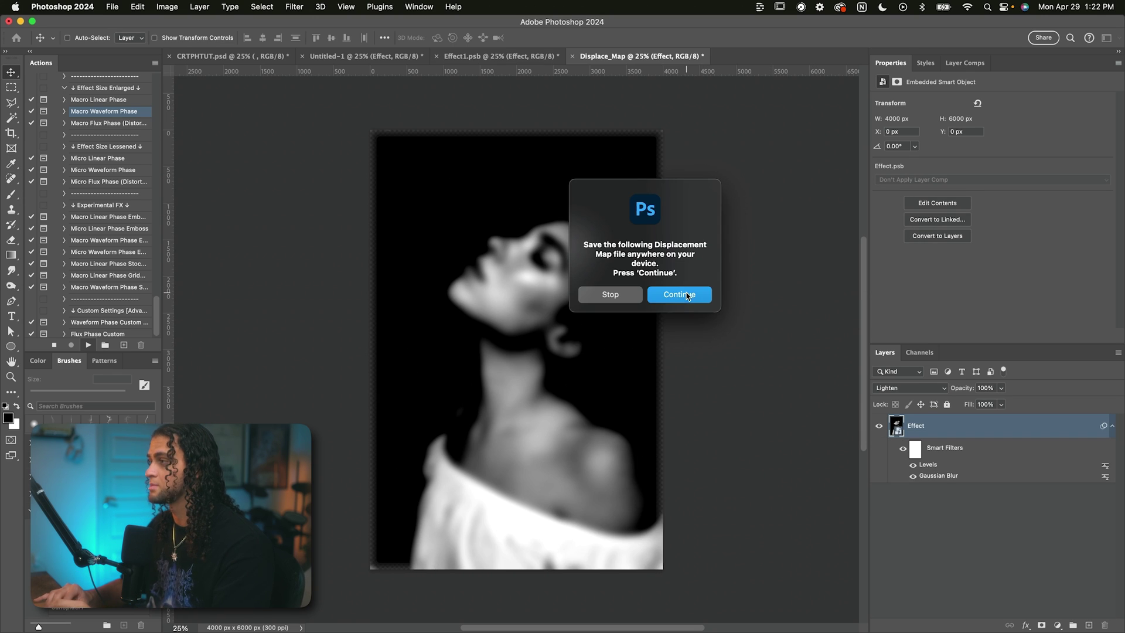
Save the Displace_Map document as D5.psd in the DISPLACEMENTS folder
{"action": "left_click", "coordinate": [680, 295]}
{"action": "left_click_drag", "start_coordinate": [472, 83], "coordinate": [791, 87]}
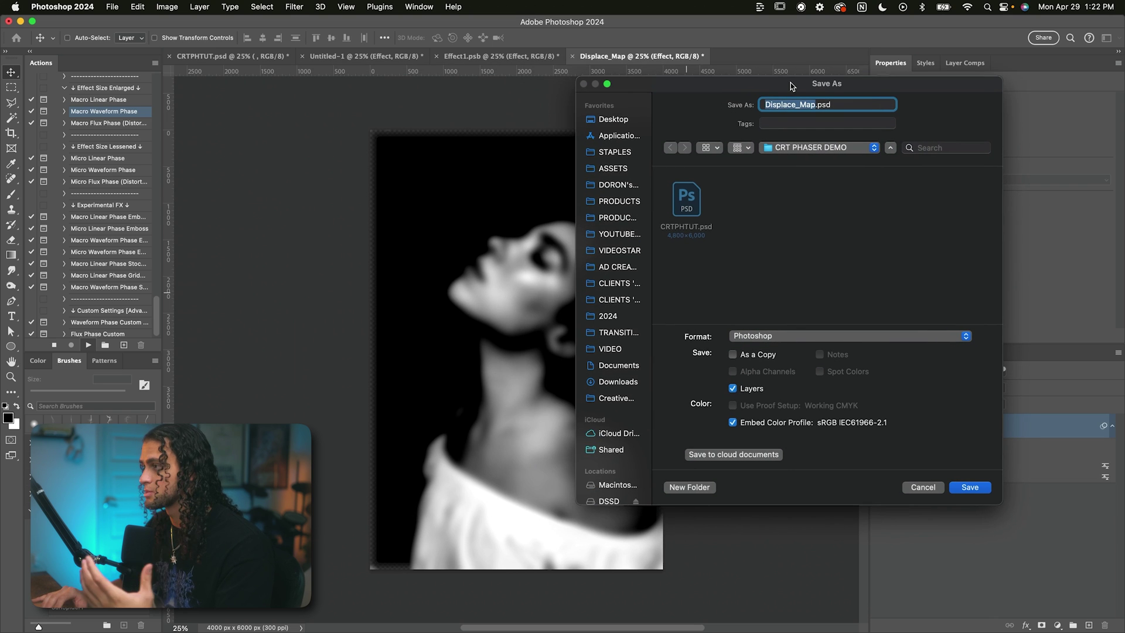
{"action": "left_click_drag", "start_coordinate": [764, 89], "coordinate": [736, 97]}
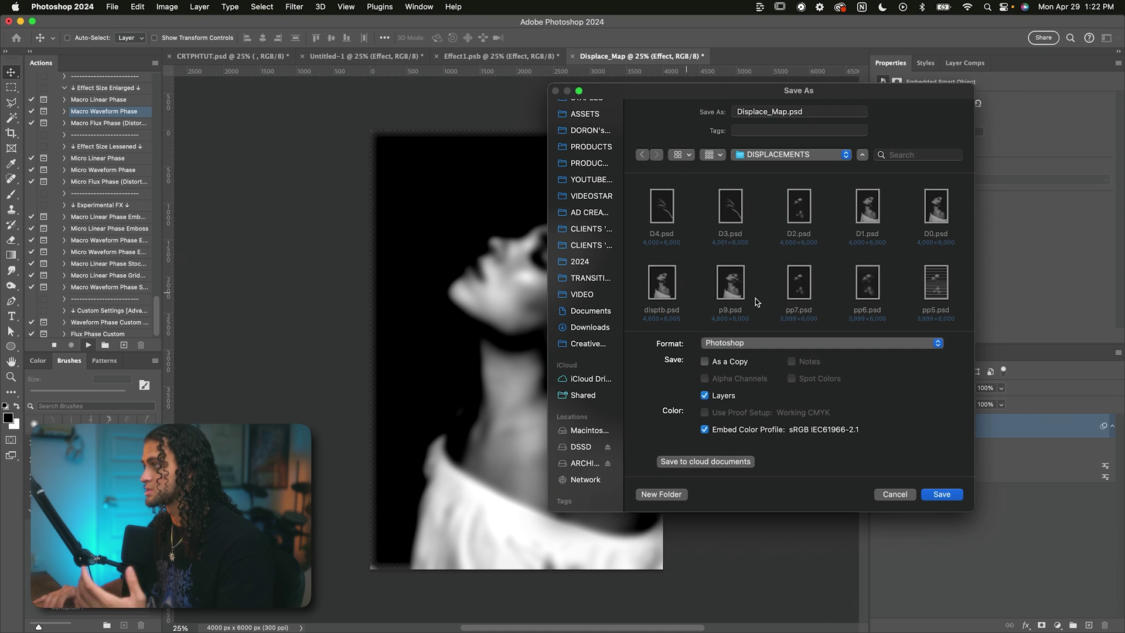
{"action": "left_click_drag", "start_coordinate": [720, 105], "coordinate": [776, 86]}
{"action": "double_click", "coordinate": [791, 105]}
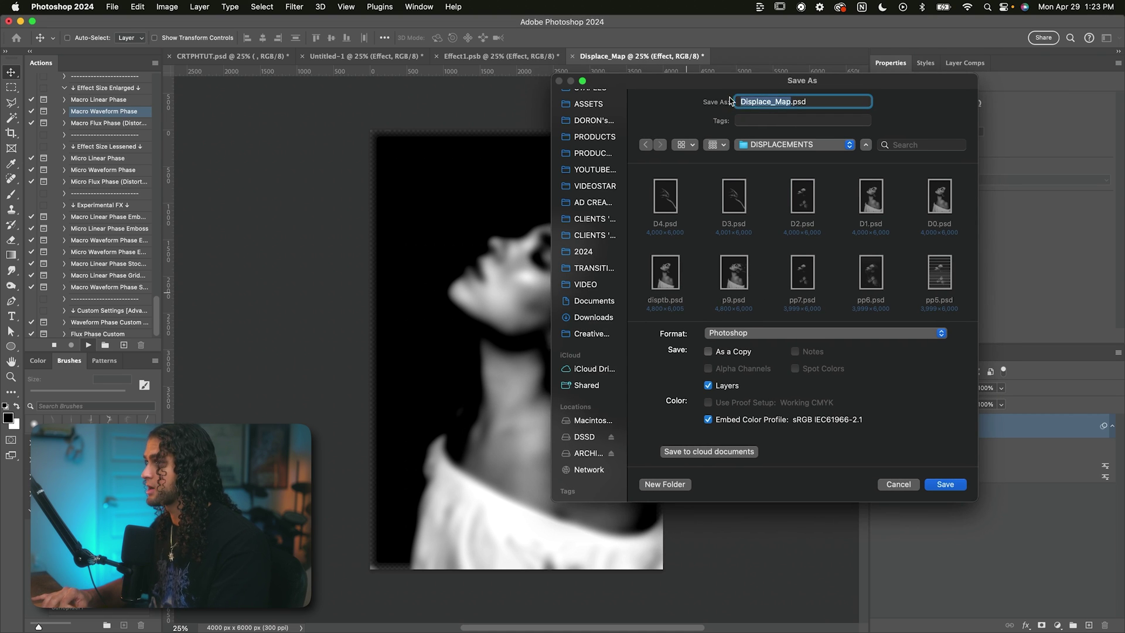
{"action": "type", "text": "D5"}
{"action": "left_click", "coordinate": [920, 481]}
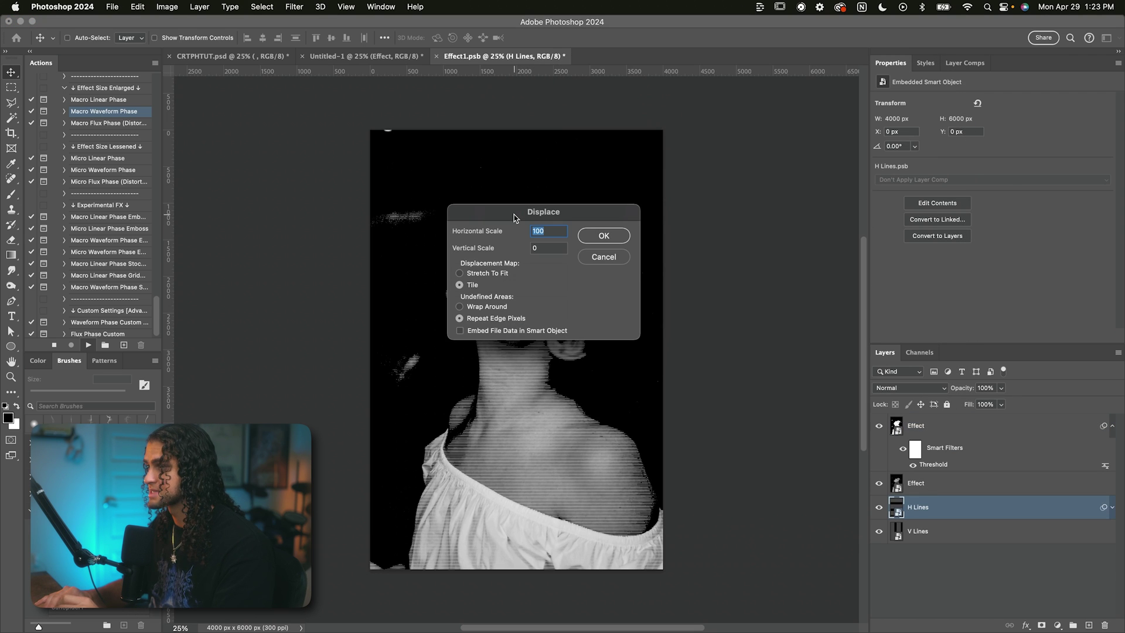
Apply Displace at Horizontal 100, Vertical 0 using the D5.psd map
{"action": "left_click_drag", "start_coordinate": [513, 217], "coordinate": [643, 187]}
{"action": "left_click", "coordinate": [734, 205]}
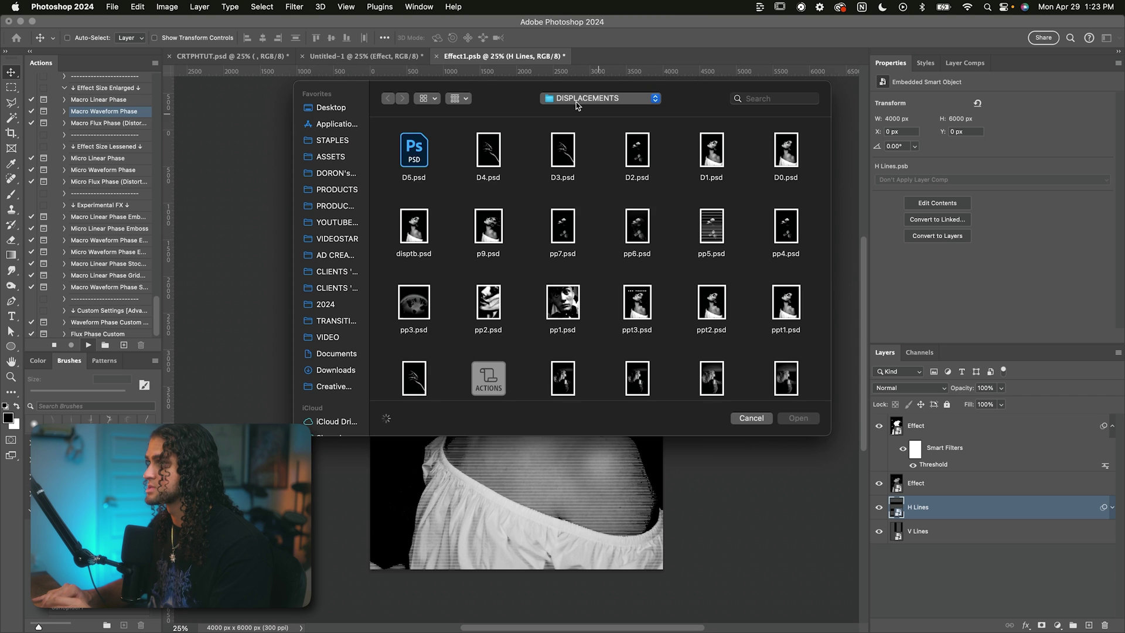
{"action": "left_click_drag", "start_coordinate": [507, 92], "coordinate": [724, 105]}
{"action": "left_click", "coordinate": [630, 159]}
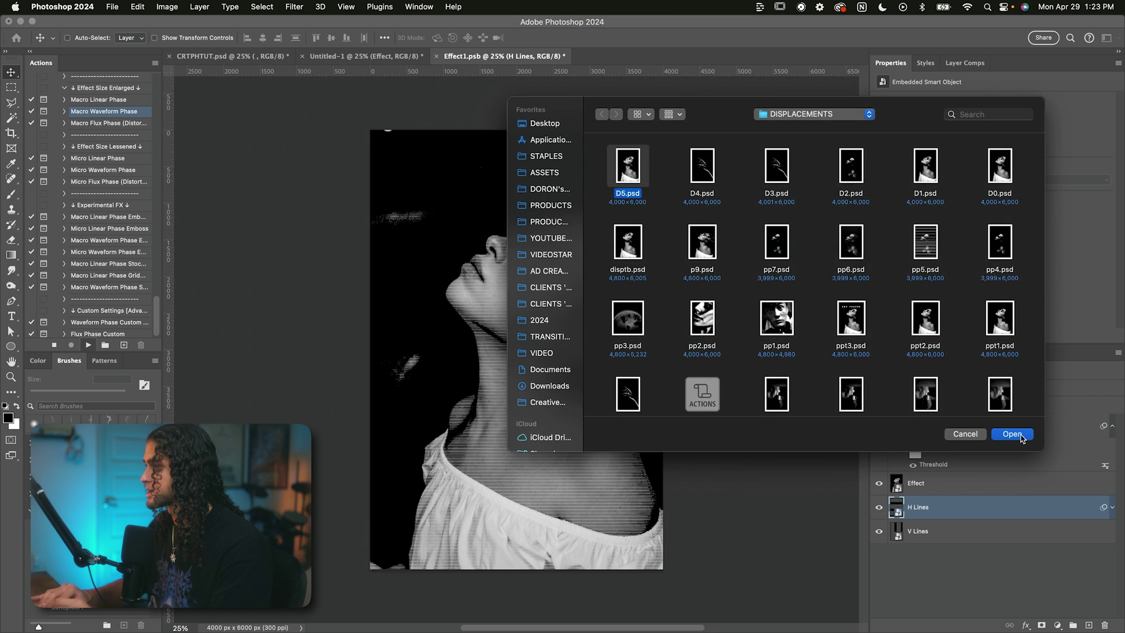
{"action": "left_click", "coordinate": [1016, 432]}
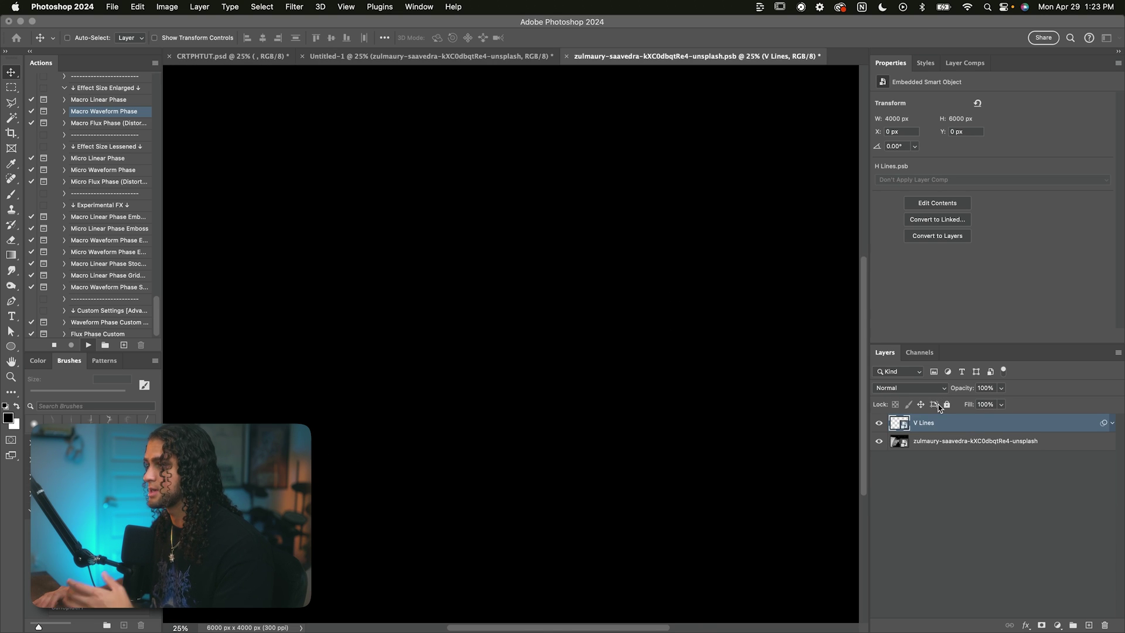
Zoom to fit, toggle the CRT Phaser group off and on against the original, then expand it
{"action": "scroll", "coordinate": [748, 317], "scroll_direction": "up", "scroll_amount": 4}
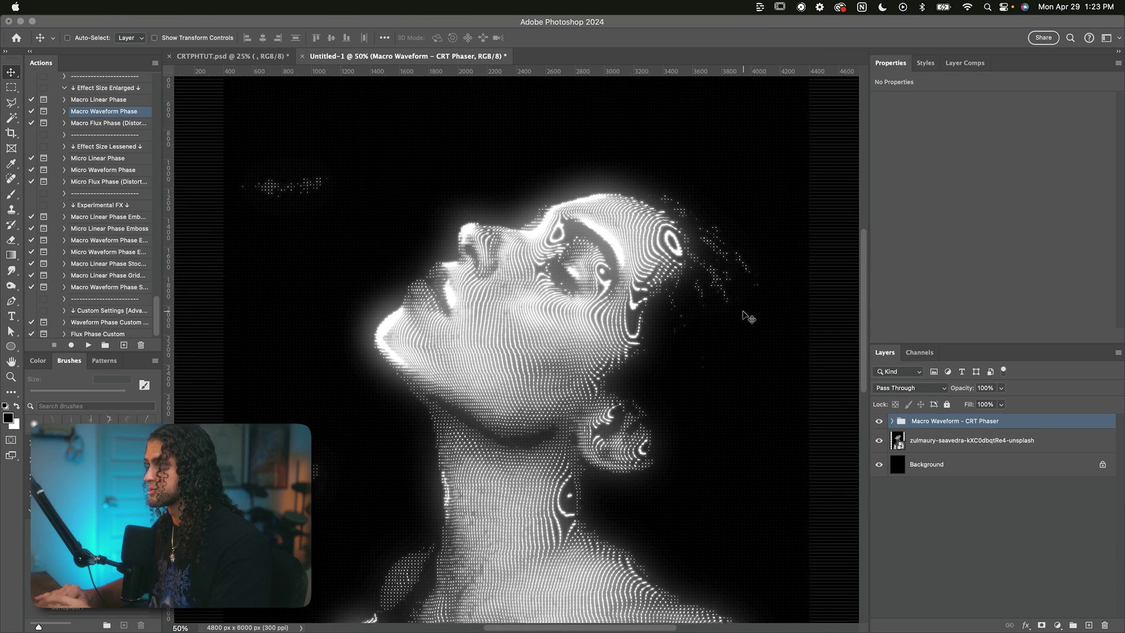
{"action": "scroll", "coordinate": [638, 369], "scroll_direction": "down", "scroll_amount": 4}
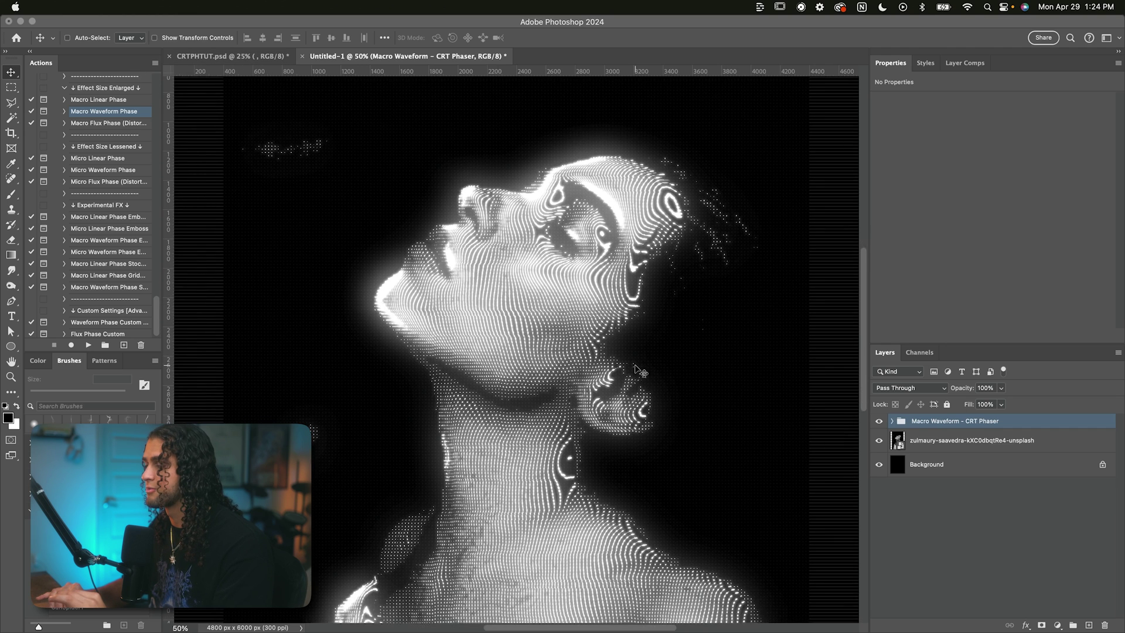
{"action": "key", "text": "super+minus"}
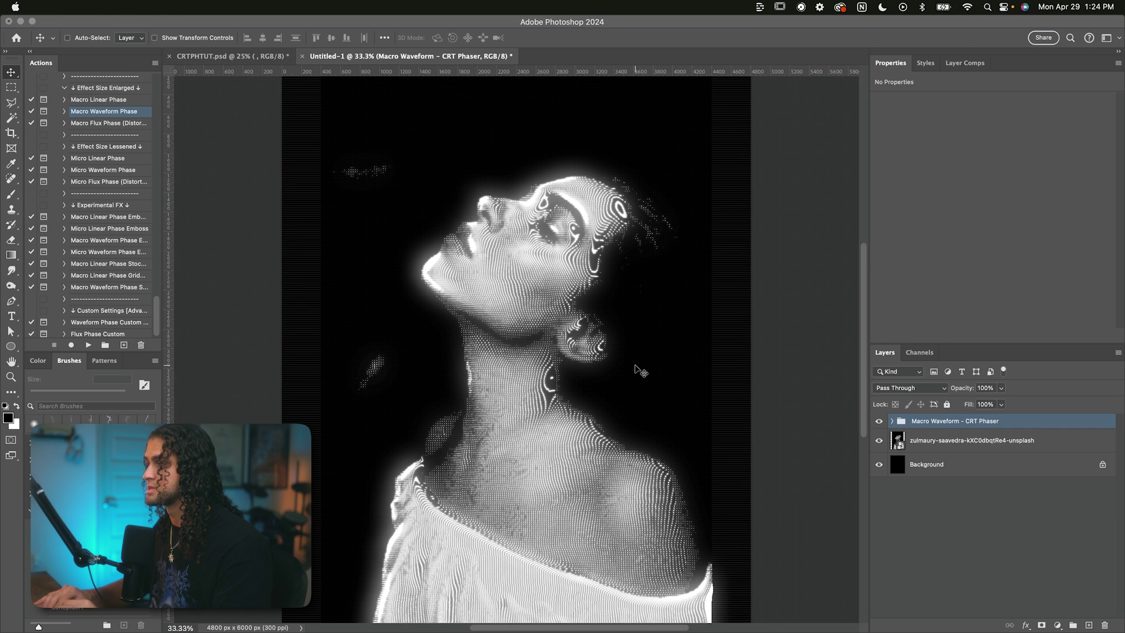
{"action": "left_click", "coordinate": [879, 421]}
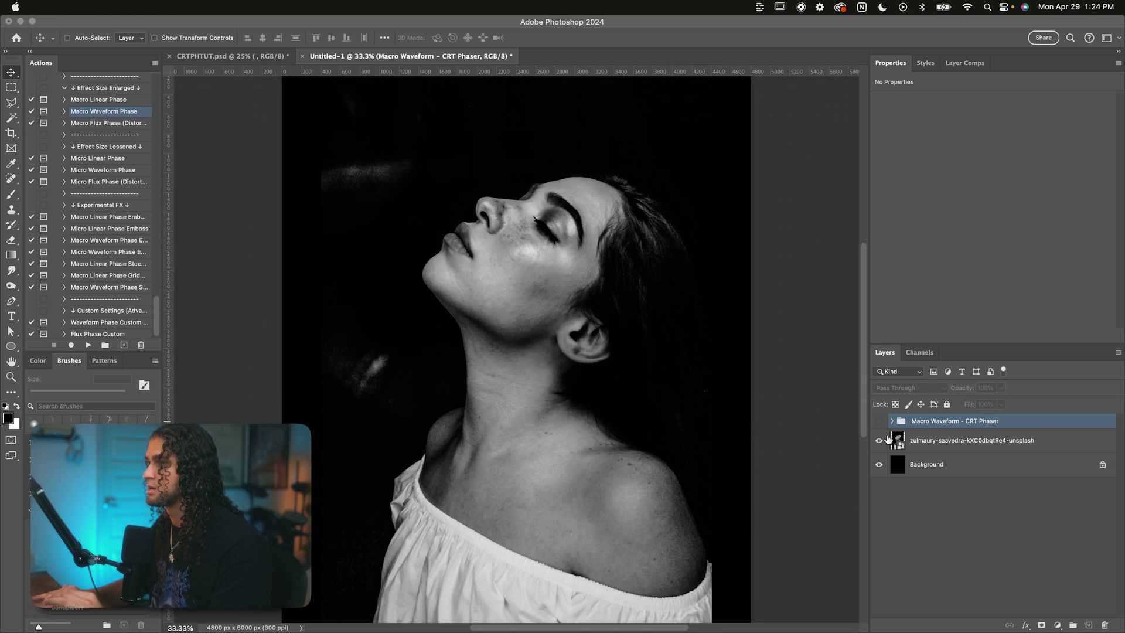
{"action": "left_click", "coordinate": [932, 448]}
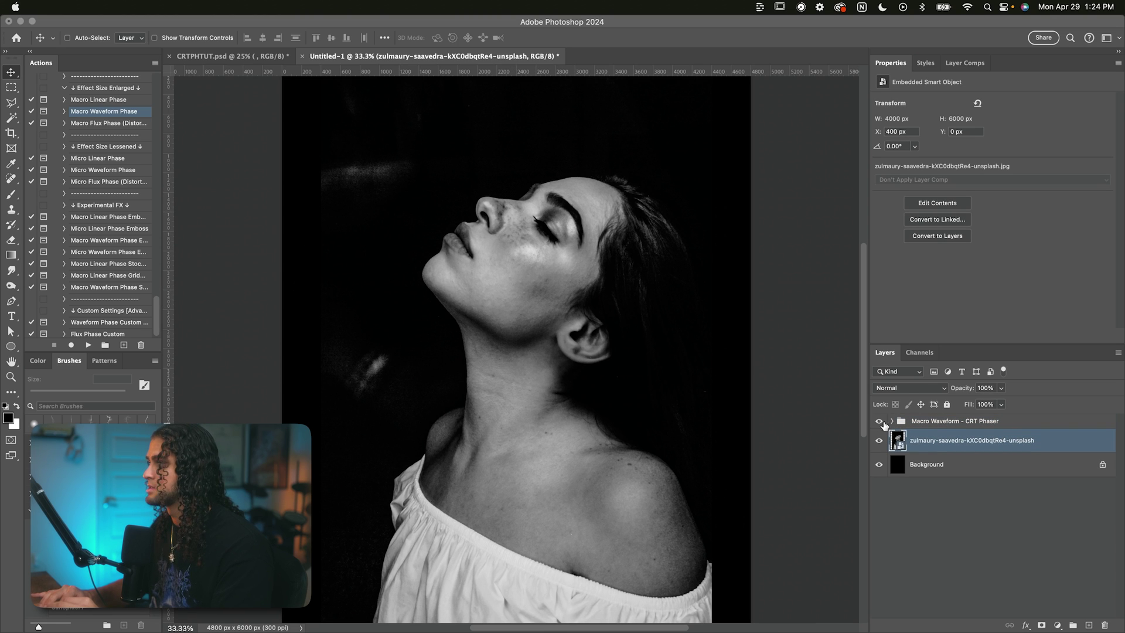
{"action": "left_click", "coordinate": [878, 420]}
{"action": "left_click", "coordinate": [934, 421]}
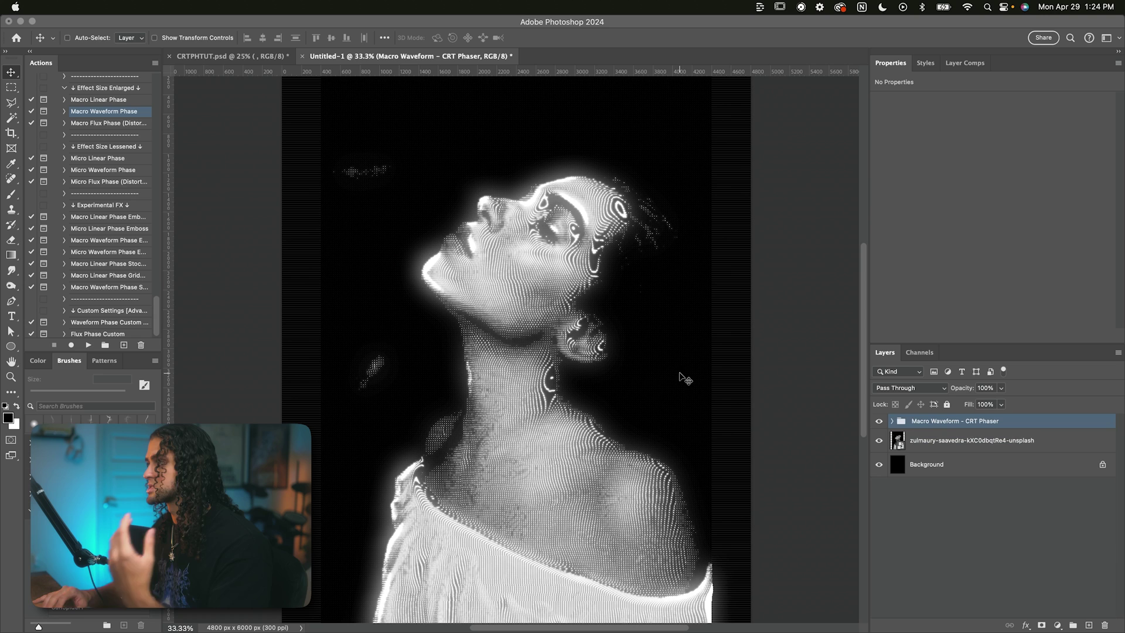
{"action": "left_click", "coordinate": [892, 421]}
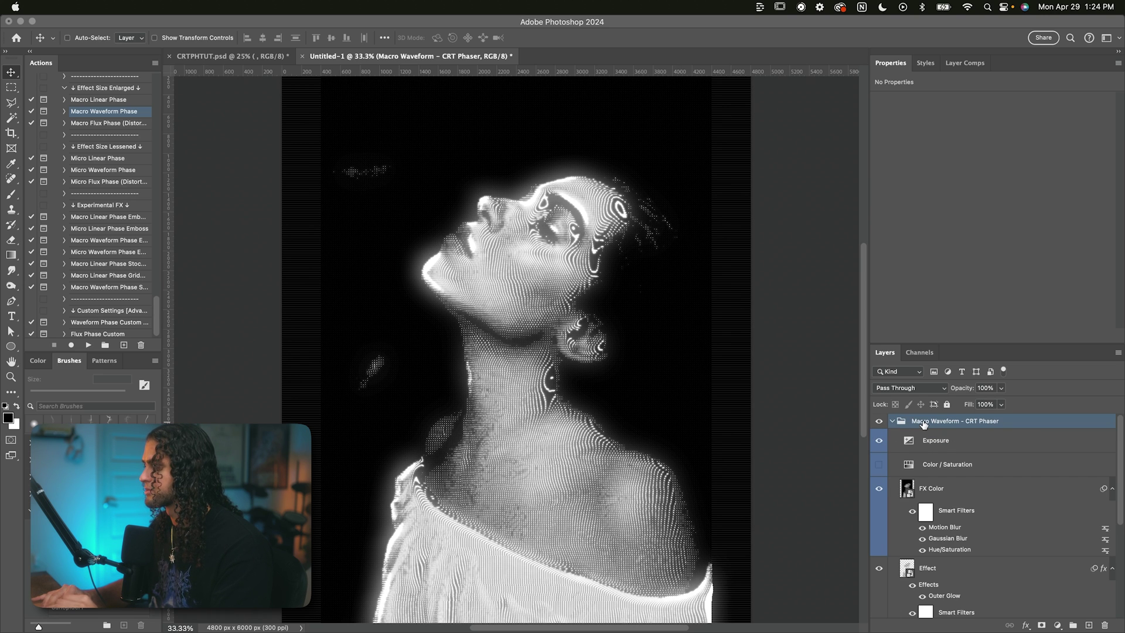
Turn on the Color / Saturation layer for a blue tint, trying and undoing a yellow hue
{"action": "left_click", "coordinate": [902, 463]}
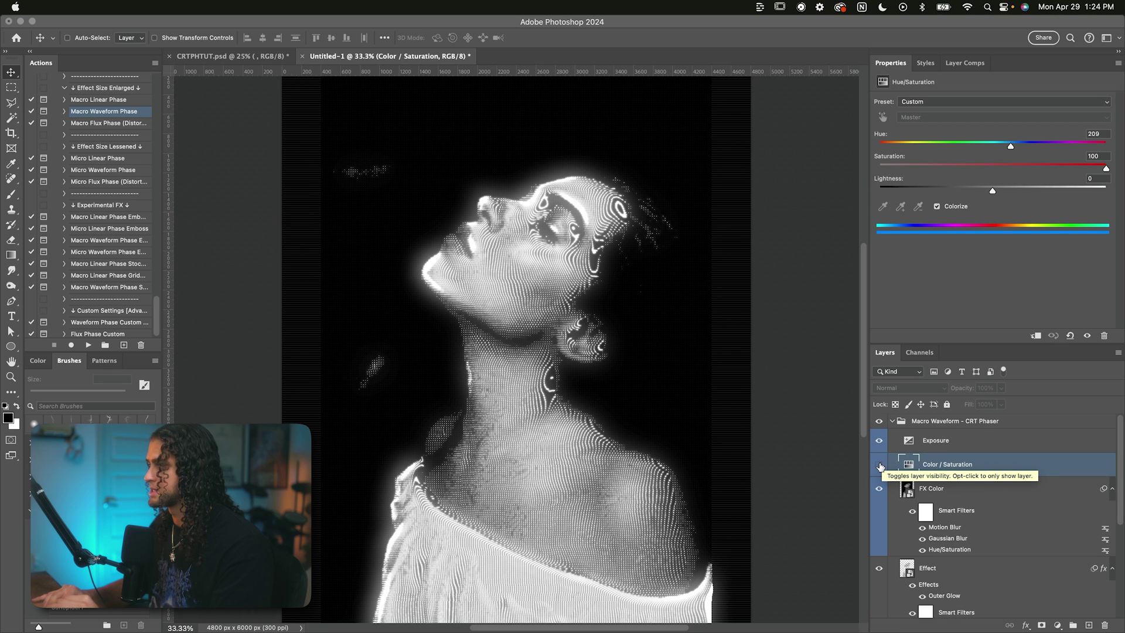
{"action": "left_click", "coordinate": [879, 464]}
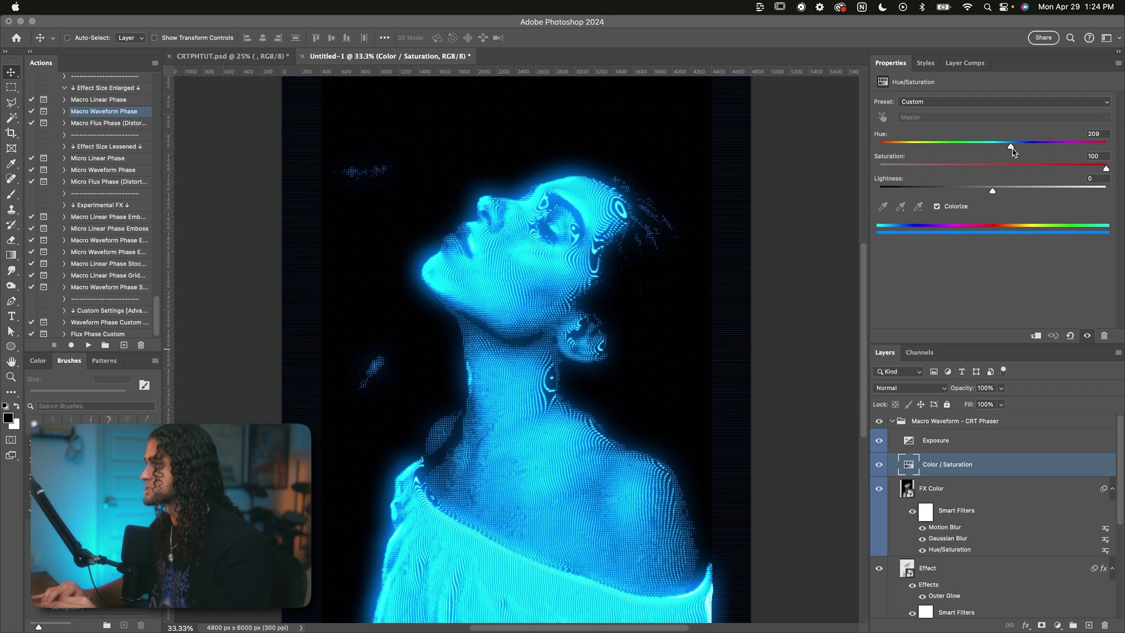
{"action": "left_click_drag", "start_coordinate": [1011, 148], "coordinate": [902, 147]}
{"action": "key", "text": "ctrl+z"}
Load the photo layer's pixels as a selection and add it as a mask on Dots
{"action": "left_click", "coordinate": [955, 489]}
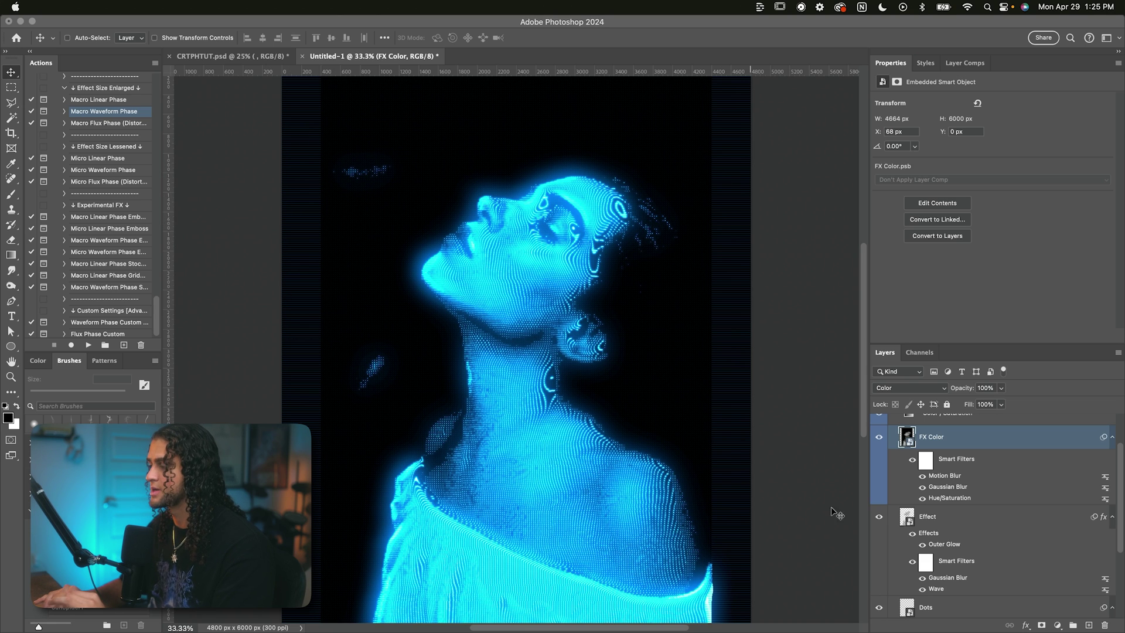
{"action": "scroll", "coordinate": [905, 502], "scroll_direction": "down", "scroll_amount": 3}
{"action": "left_click", "coordinate": [905, 502]}
{"action": "scroll", "coordinate": [905, 502], "scroll_direction": "up", "scroll_amount": 3}
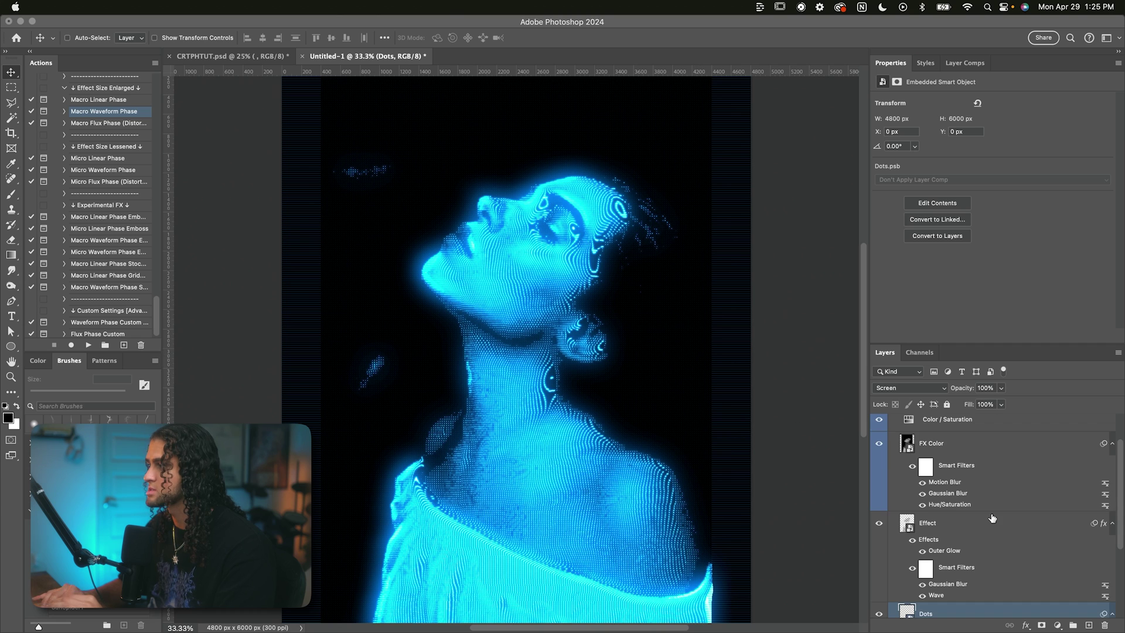
{"action": "scroll", "coordinate": [992, 517], "scroll_direction": "down", "scroll_amount": 3}
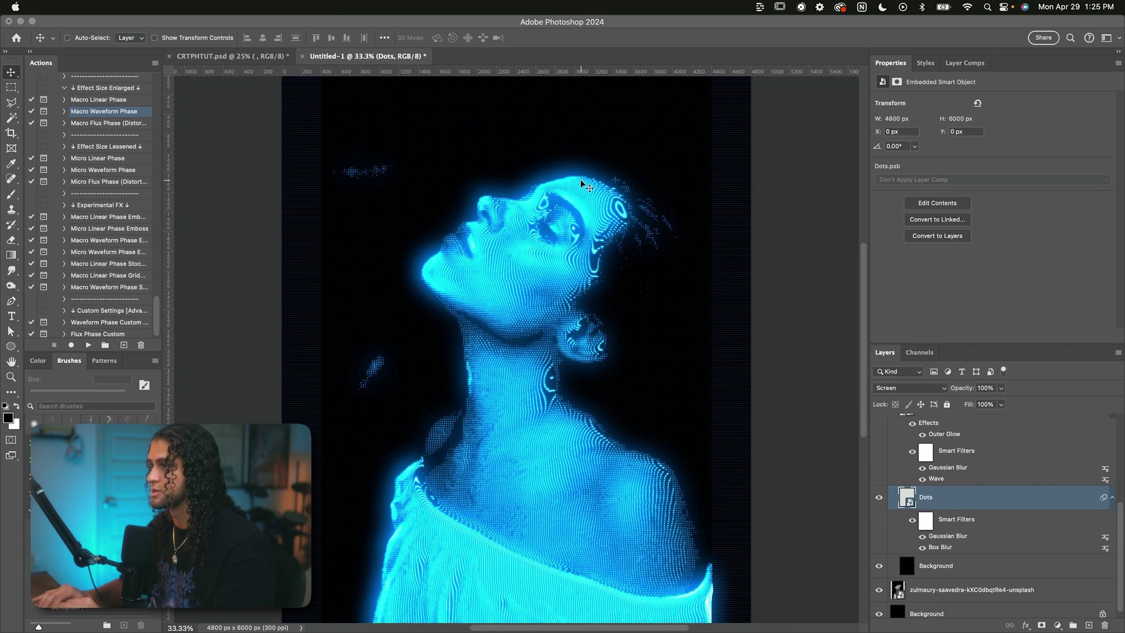
{"action": "key", "text": "super"}
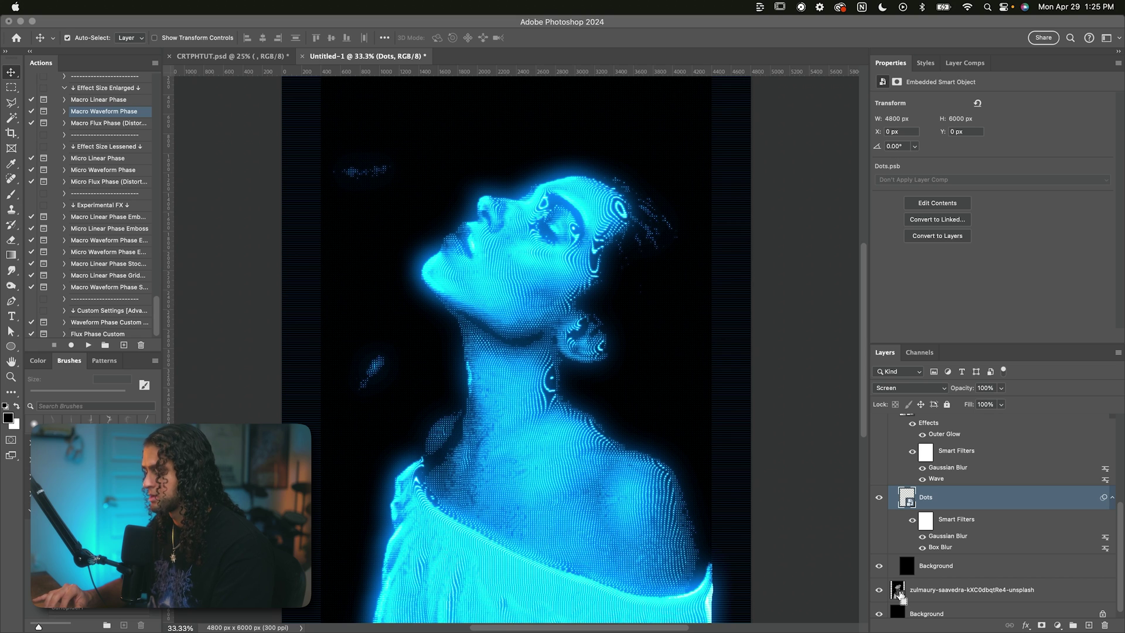
{"action": "left_click", "coordinate": [899, 594], "text": "super"}
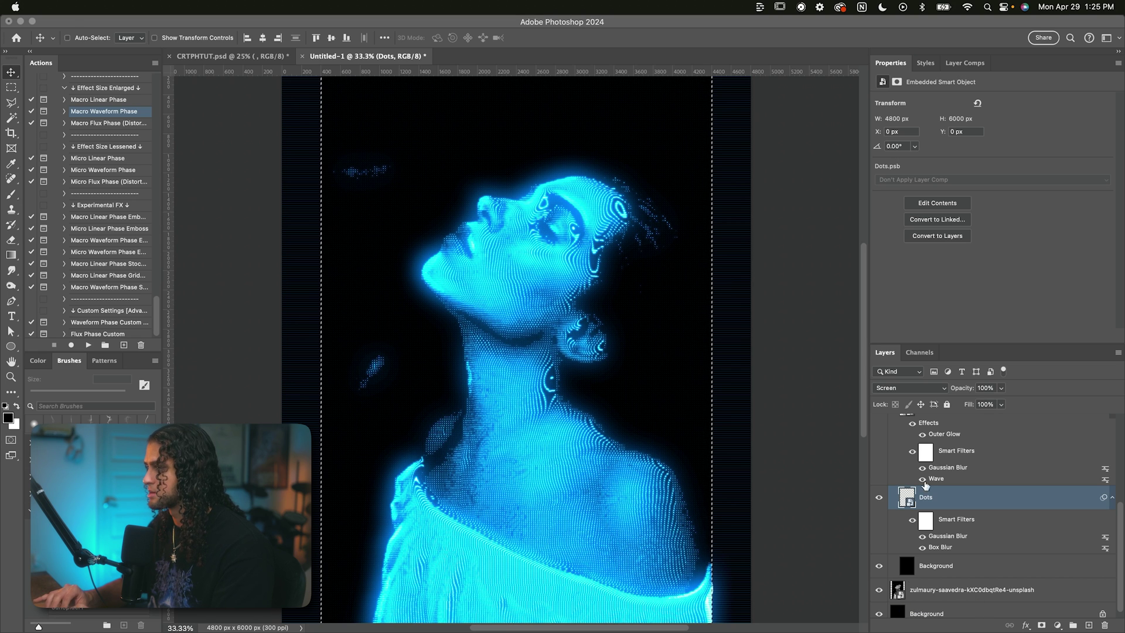
{"action": "left_click", "coordinate": [1041, 625]}
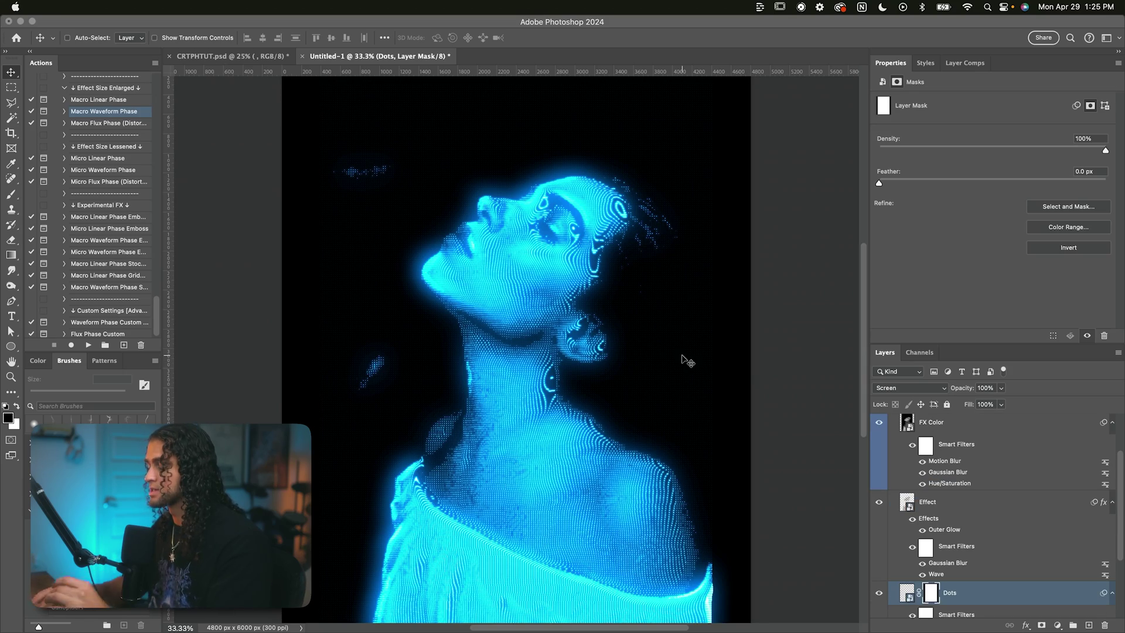
Zoom in on the faint dot grid and hide the Dots layer
{"action": "scroll", "coordinate": [684, 360], "scroll_direction": "up", "scroll_amount": 10}
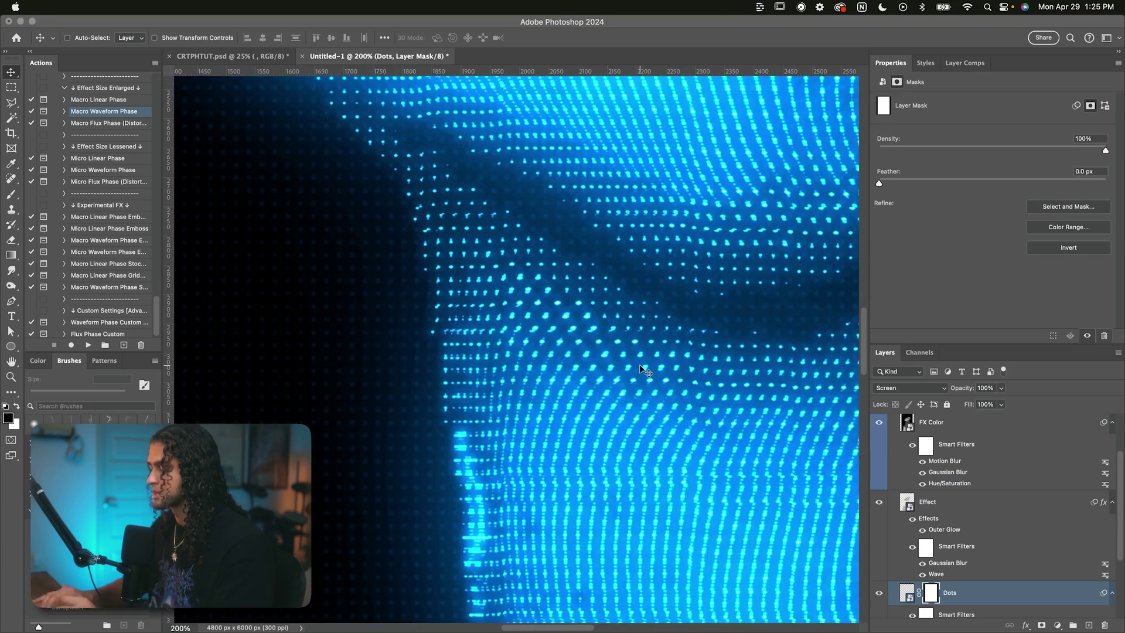
{"action": "scroll", "coordinate": [640, 368], "scroll_direction": "down", "scroll_amount": 5}
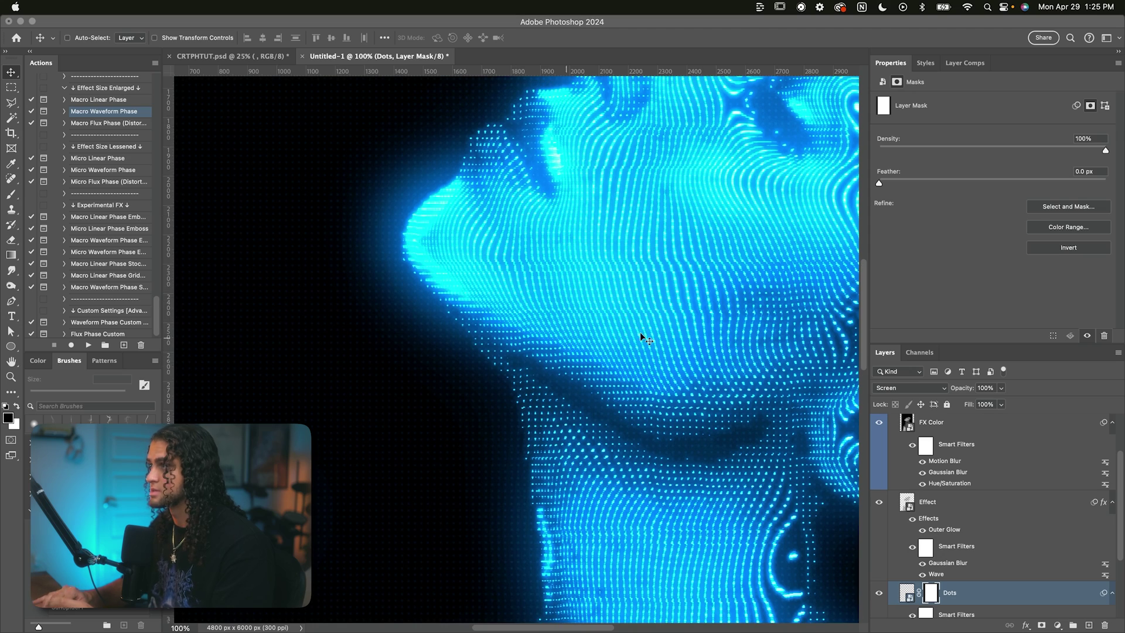
{"action": "scroll", "coordinate": [572, 244], "scroll_direction": "down", "scroll_amount": 3}
{"action": "scroll", "coordinate": [469, 318], "scroll_direction": "up", "scroll_amount": 5}
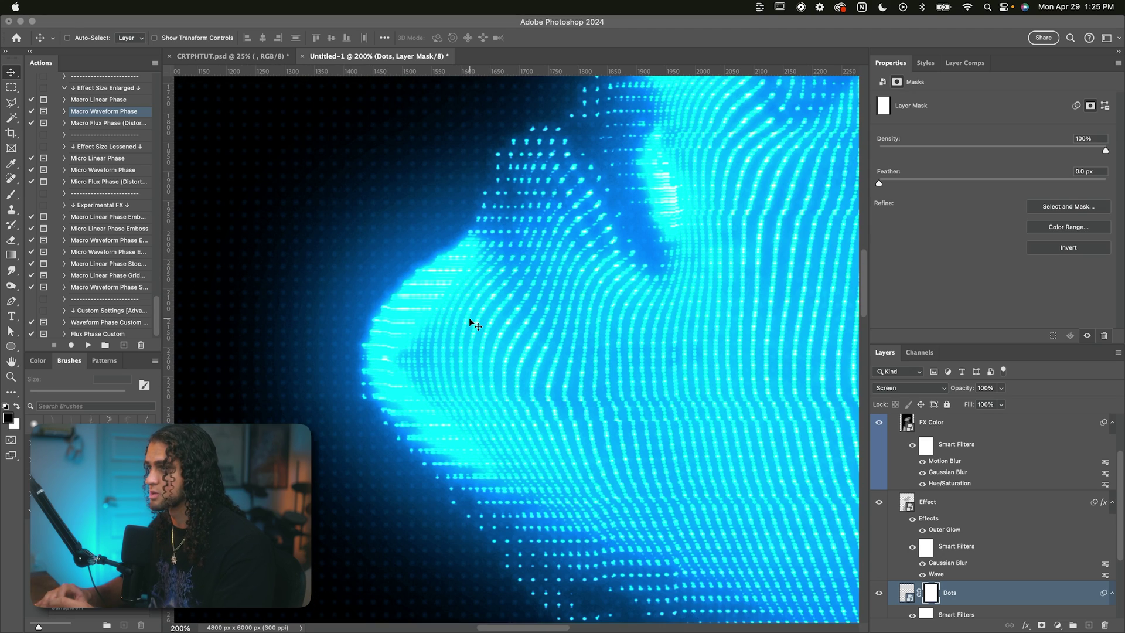
{"action": "scroll", "coordinate": [468, 317], "scroll_direction": "down", "scroll_amount": 3}
{"action": "scroll", "coordinate": [456, 311], "scroll_direction": "up", "scroll_amount": 1}
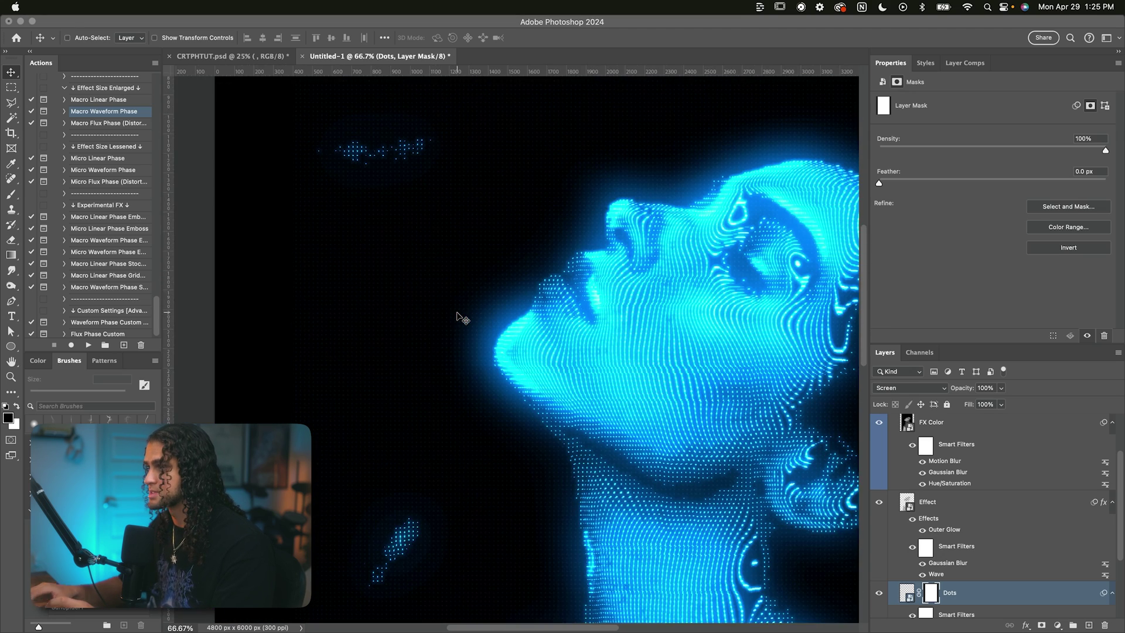
{"action": "scroll", "coordinate": [461, 317], "scroll_direction": "down", "scroll_amount": 2}
{"action": "scroll", "coordinate": [461, 317], "scroll_direction": "right", "scroll_amount": 2}
{"action": "scroll", "coordinate": [547, 403], "scroll_direction": "down", "scroll_amount": 2}
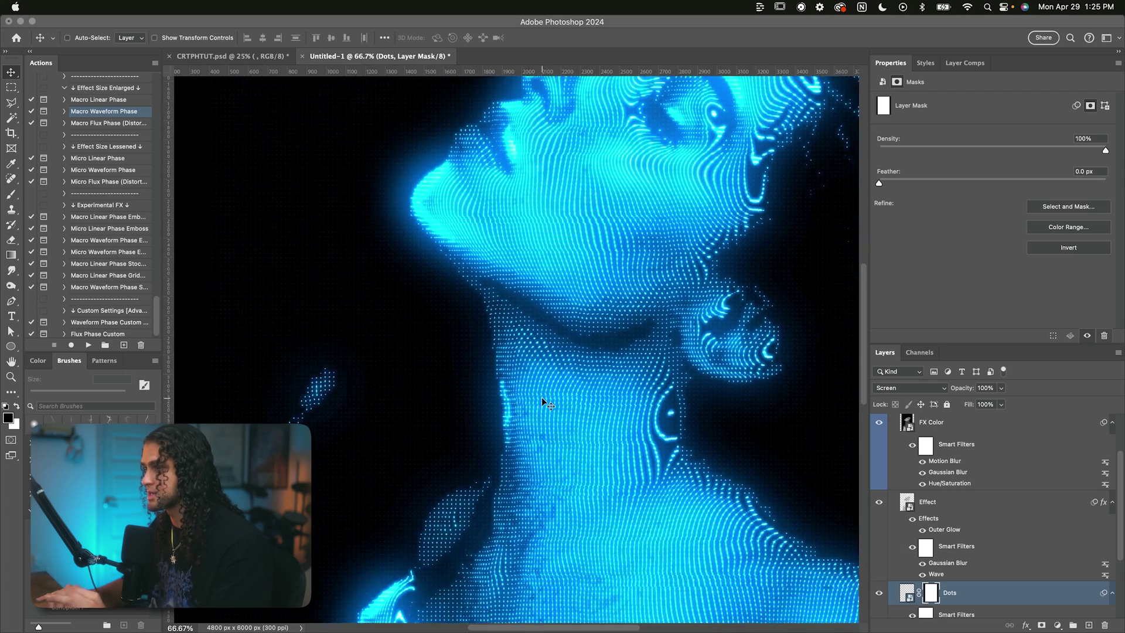
{"action": "scroll", "coordinate": [545, 402], "scroll_direction": "up", "scroll_amount": 1}
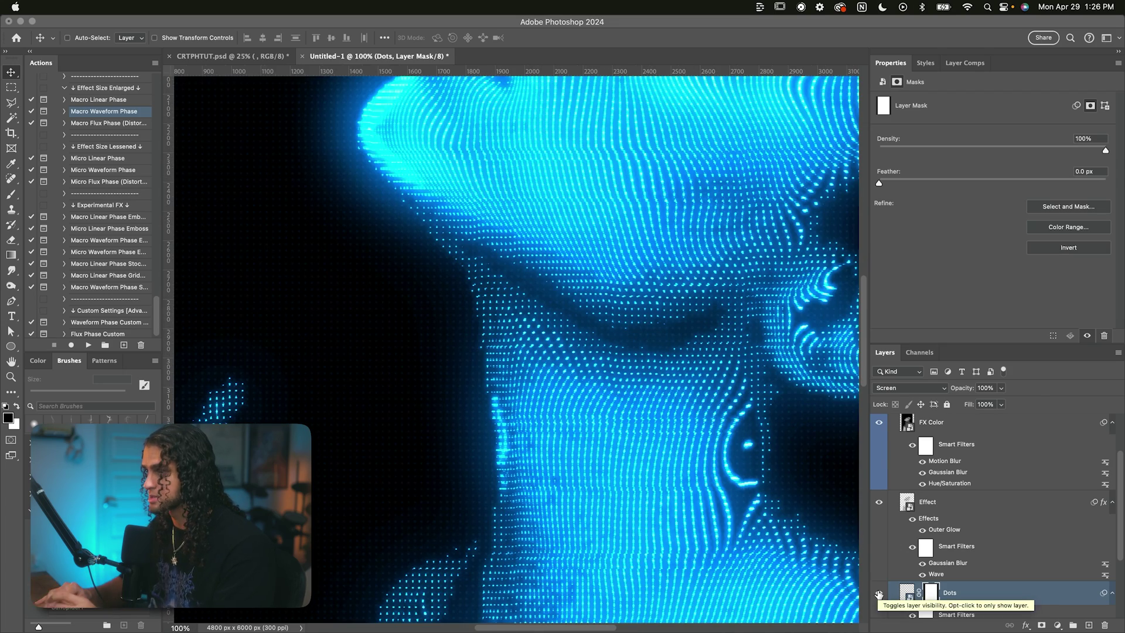
{"action": "left_click", "coordinate": [878, 593]}
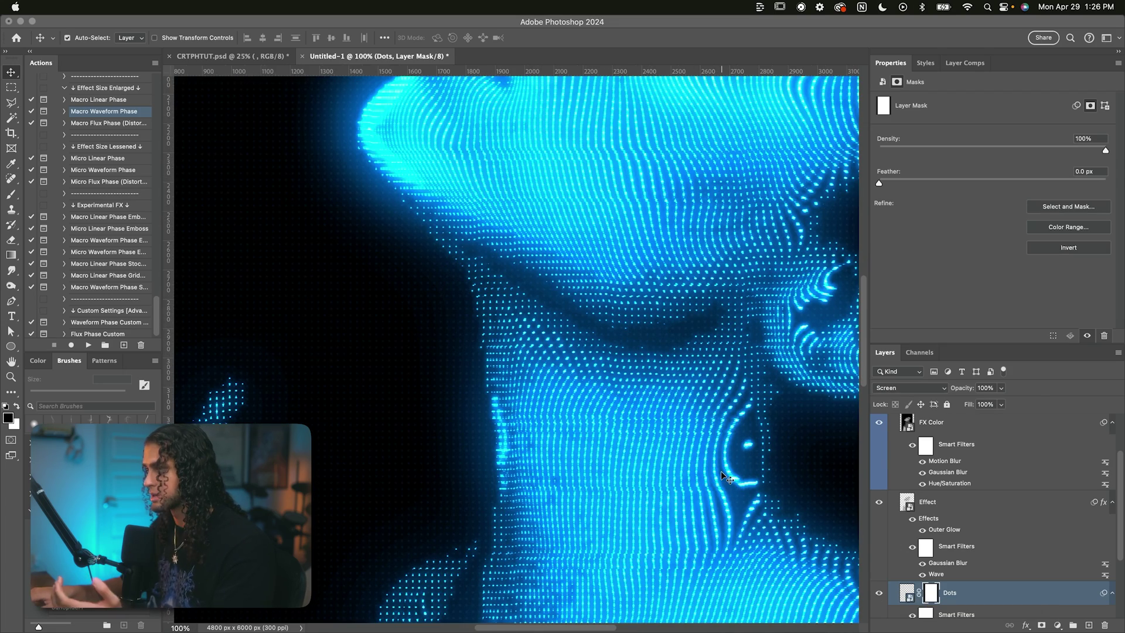
Return to a 50% view of the portrait and select the Effect layer
{"action": "key", "text": "super+minus"}
{"action": "key", "text": "super+minus"}
{"action": "key", "text": "super+minus"}
{"action": "key", "text": "super+plus"}
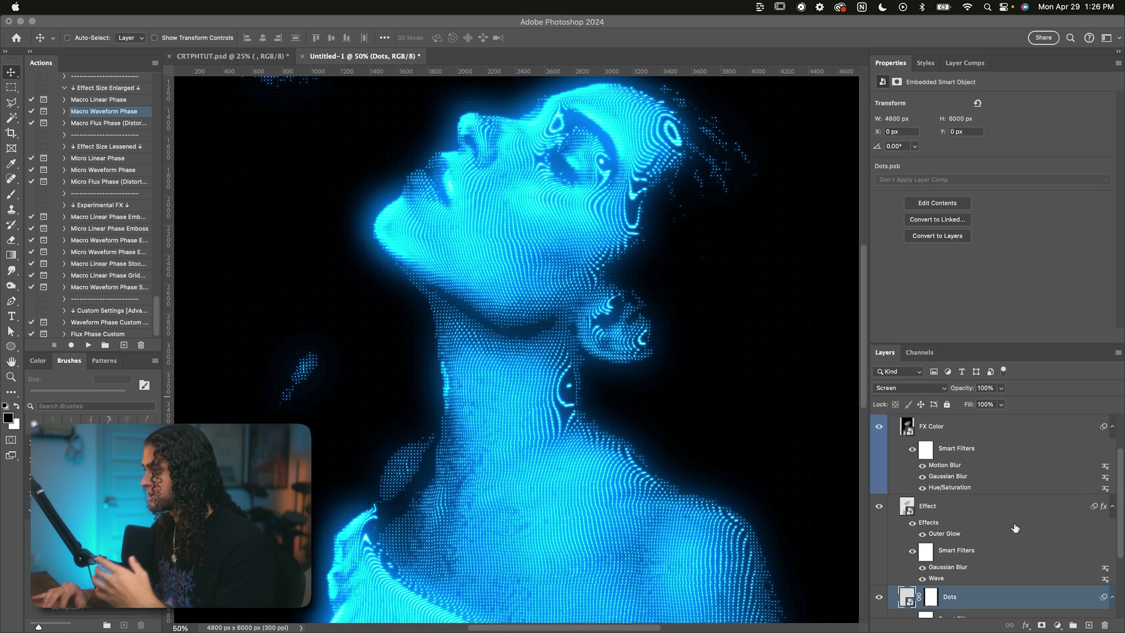
{"action": "key", "text": "alt+bracketright"}
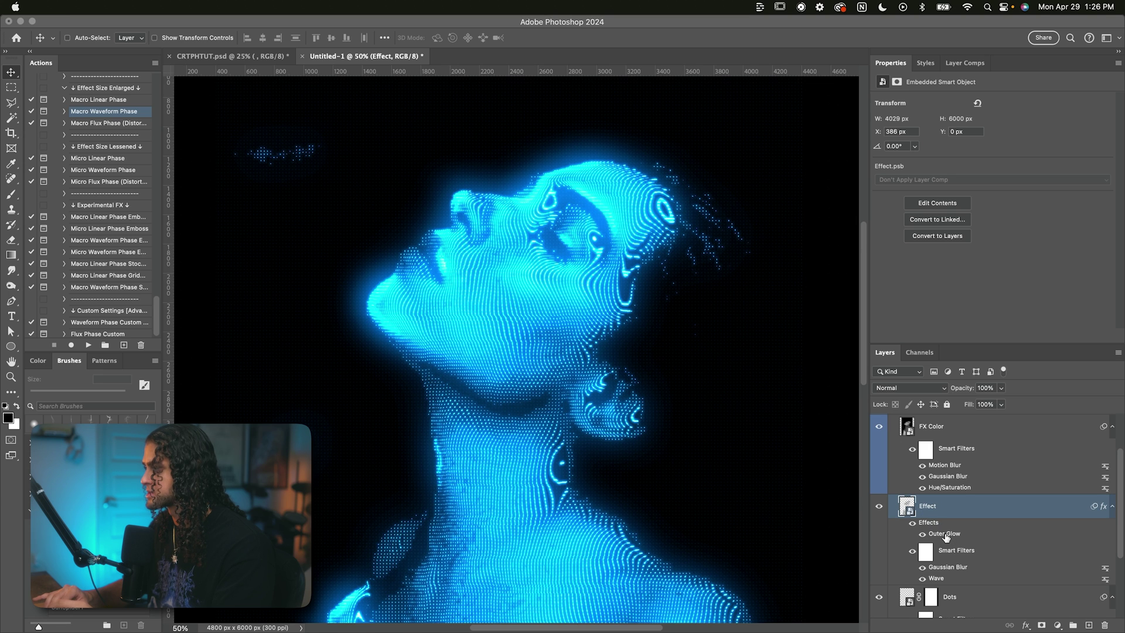
Reduce the Effect layer's Outer Glow to 84 px size and 30% opacity
{"action": "double_click", "coordinate": [946, 536]}
{"action": "left_click_drag", "start_coordinate": [494, 341], "coordinate": [863, 169]}
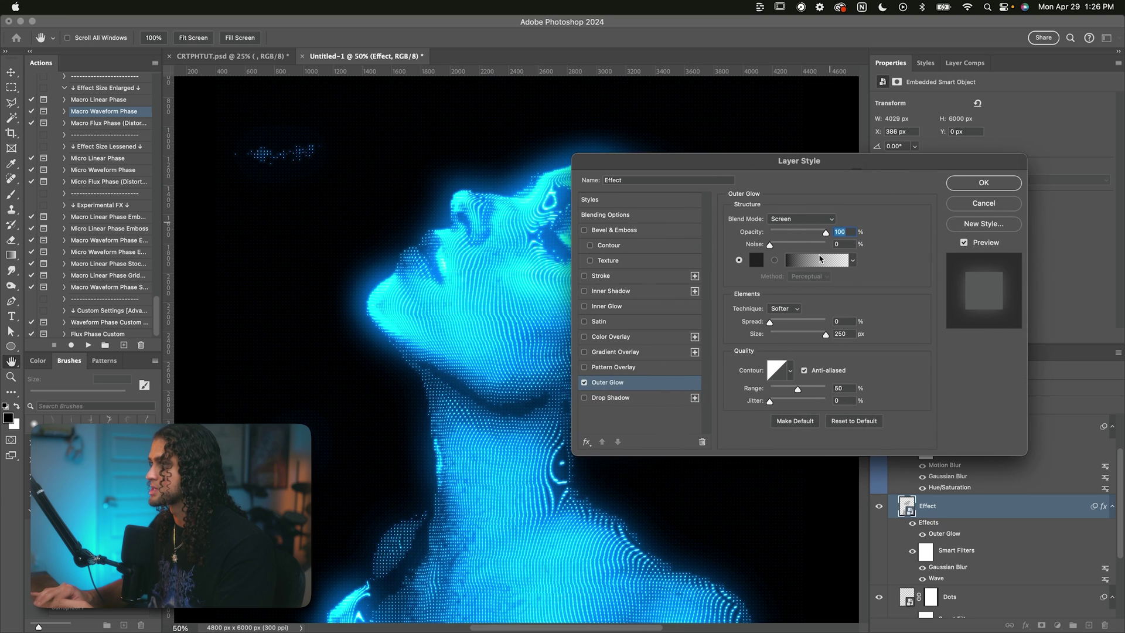
{"action": "left_click_drag", "start_coordinate": [825, 334], "coordinate": [792, 332]}
{"action": "left_click_drag", "start_coordinate": [798, 229], "coordinate": [787, 231]}
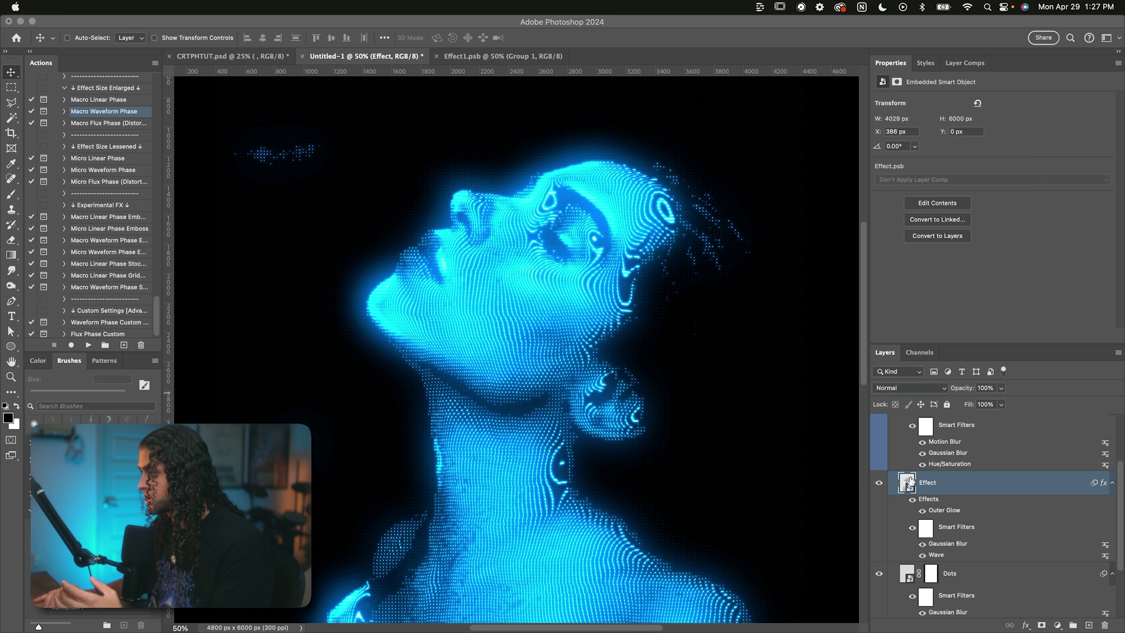
Open the Effect smart object's contents and add a new empty layer above Effect
{"action": "double_click", "coordinate": [906, 485]}
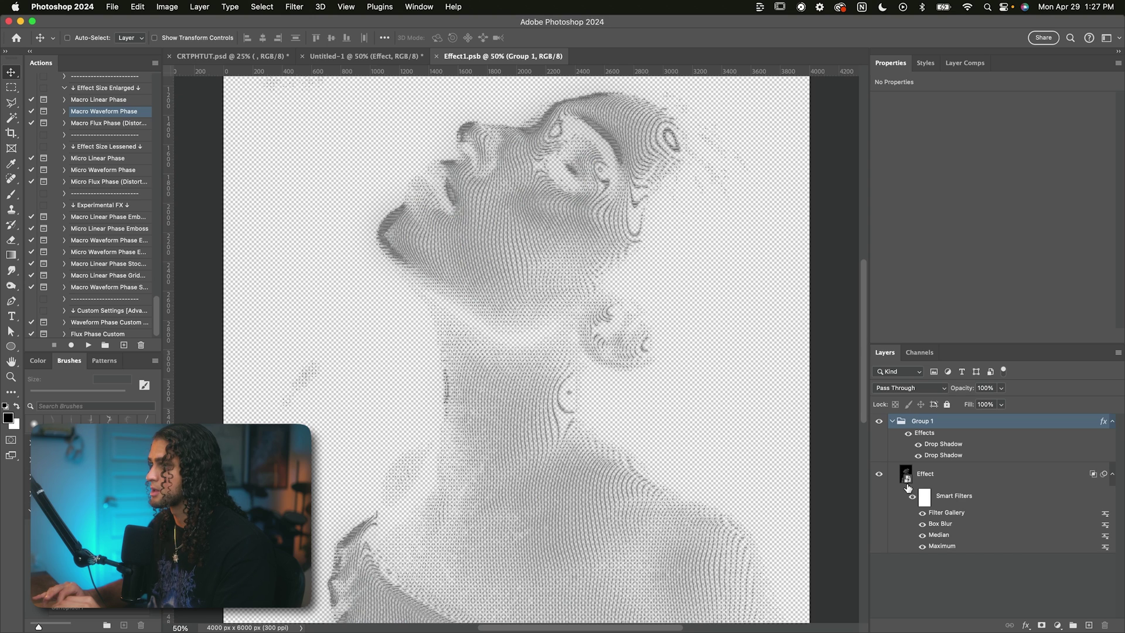
{"action": "scroll", "coordinate": [594, 308], "scroll_direction": "up", "scroll_amount": 5}
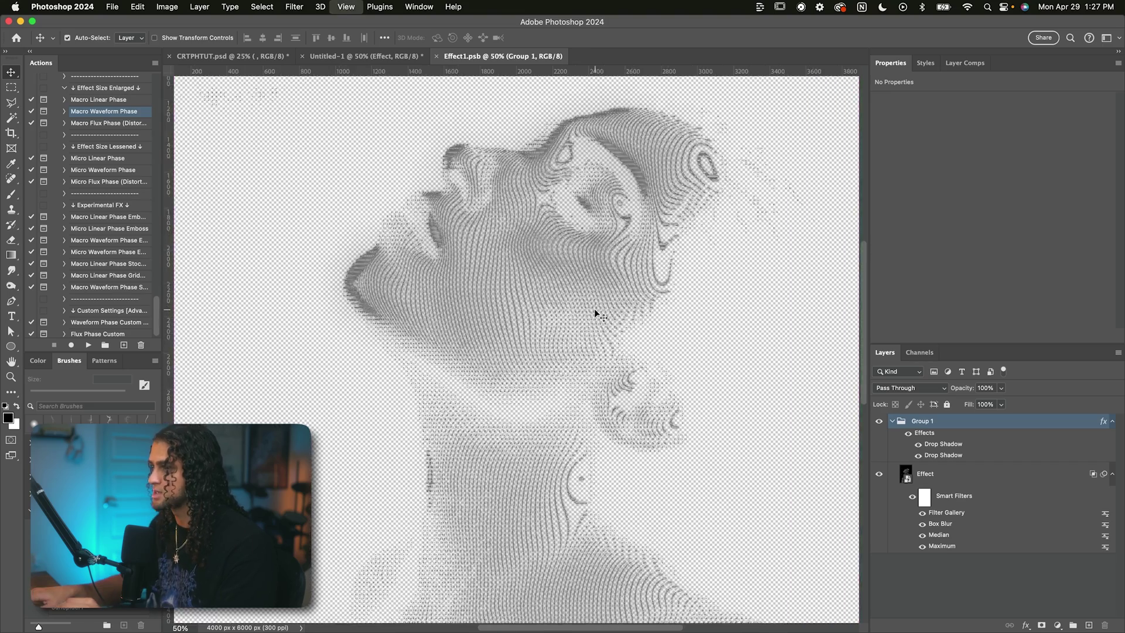
{"action": "scroll", "coordinate": [594, 308], "scroll_direction": "down", "scroll_amount": 3}
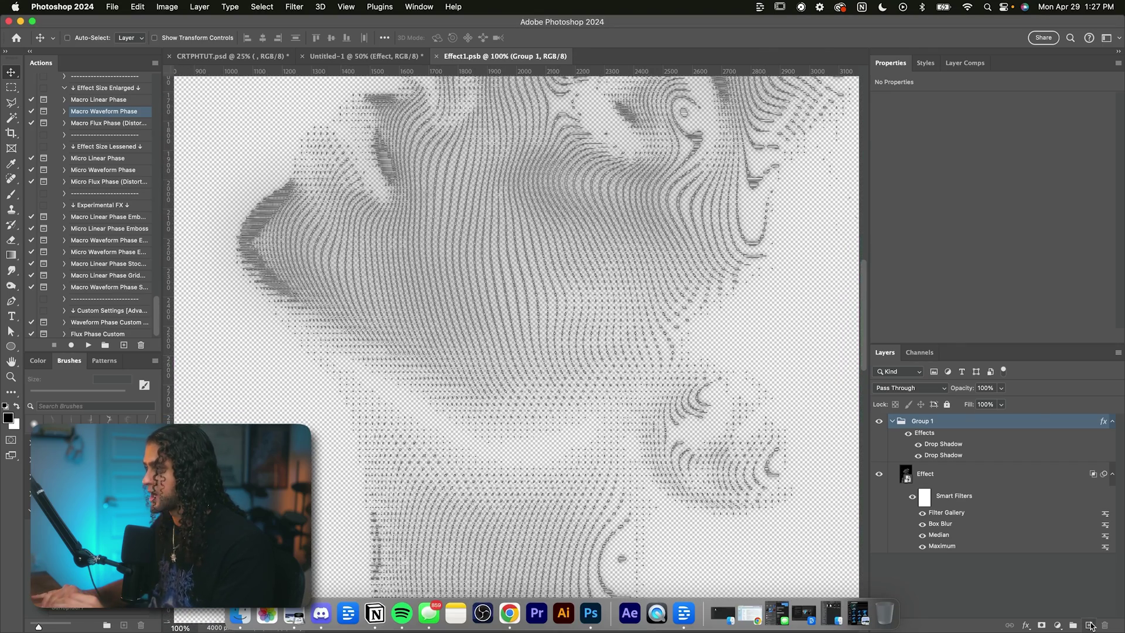
{"action": "left_click", "coordinate": [1088, 626]}
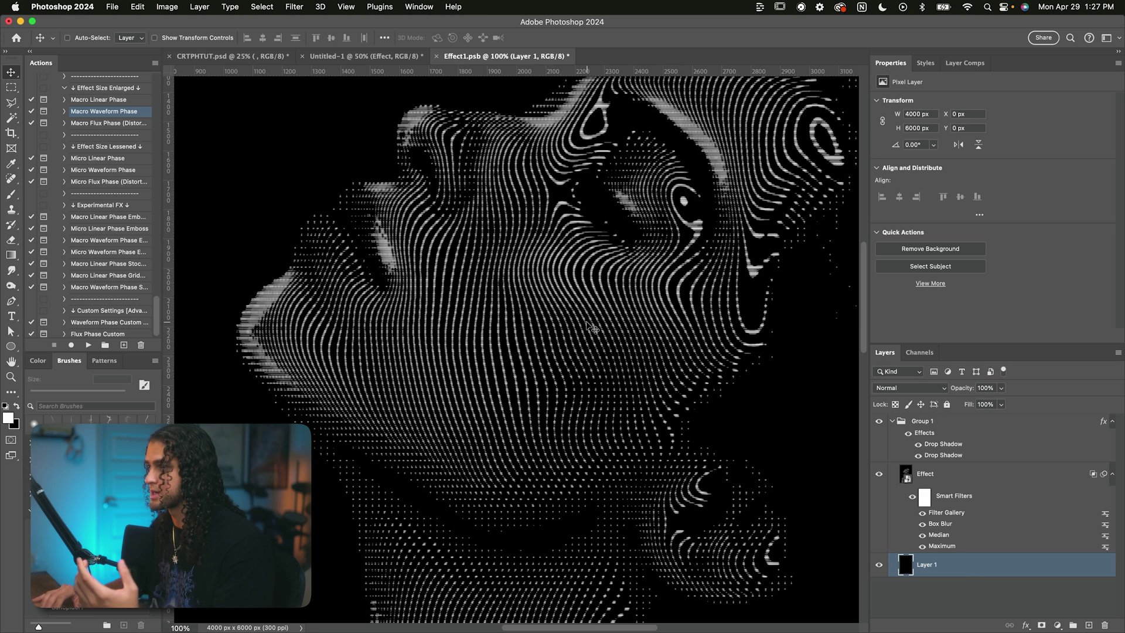
Set the Effect layer's Maximum filter to 5 and apply it
{"action": "left_click", "coordinate": [938, 473]}
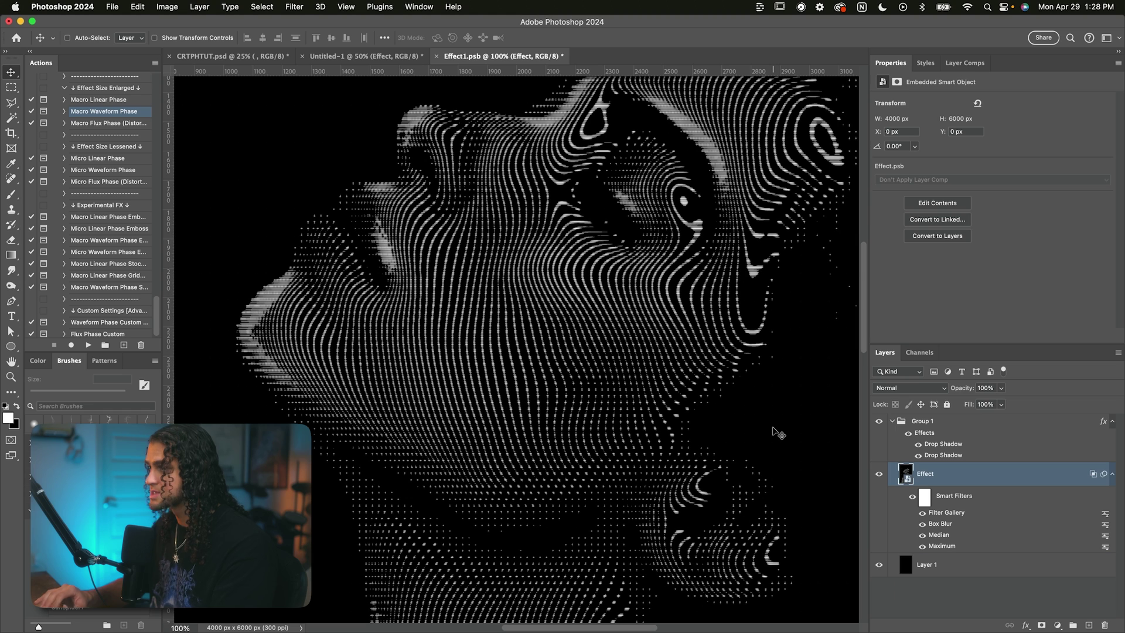
{"action": "double_click", "coordinate": [940, 546]}
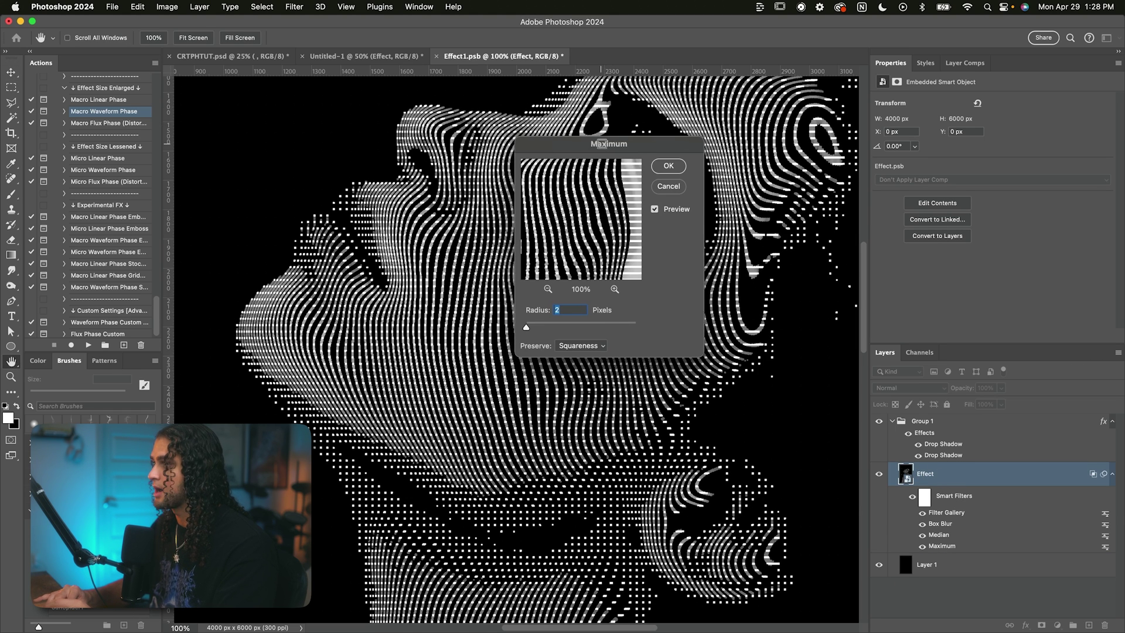
{"action": "left_click_drag", "start_coordinate": [604, 143], "coordinate": [750, 143]}
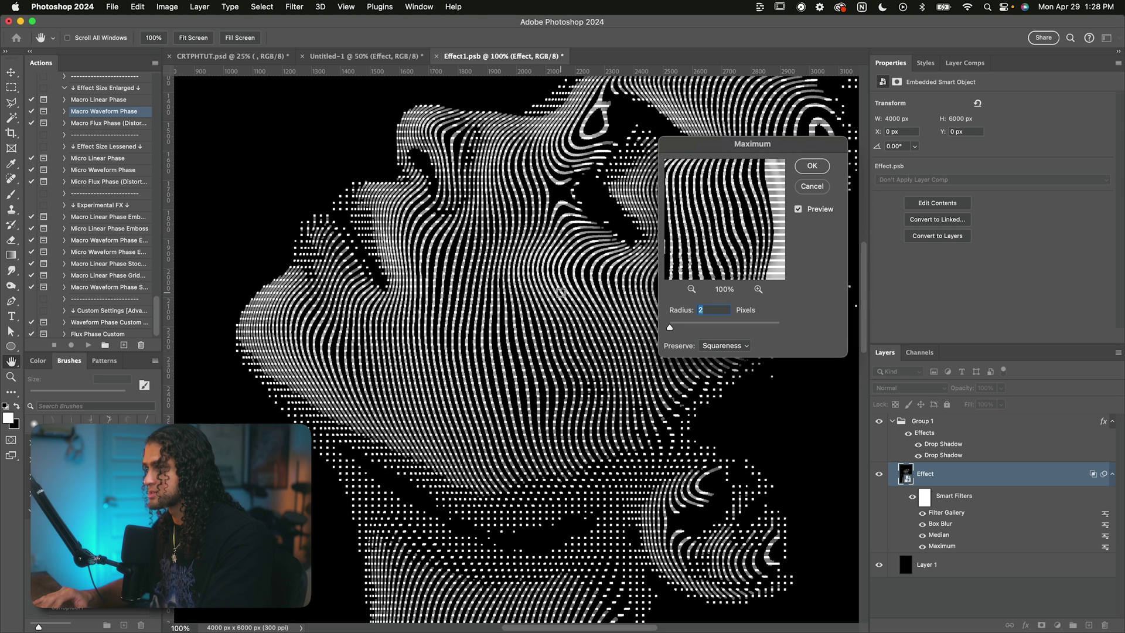
{"action": "type", "text": "5"}
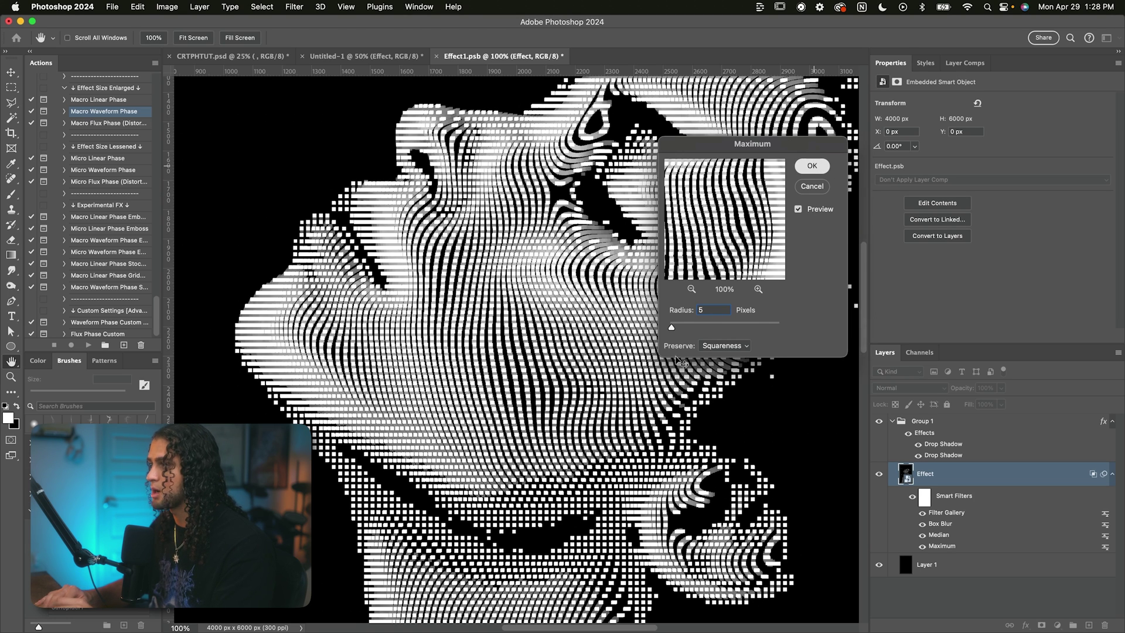
{"action": "key", "text": "Return"}
{"action": "key", "text": "v"}
Save the Effect1.psb contents and return to the Untitled-1 portrait document
{"action": "key", "text": "super+minus"}
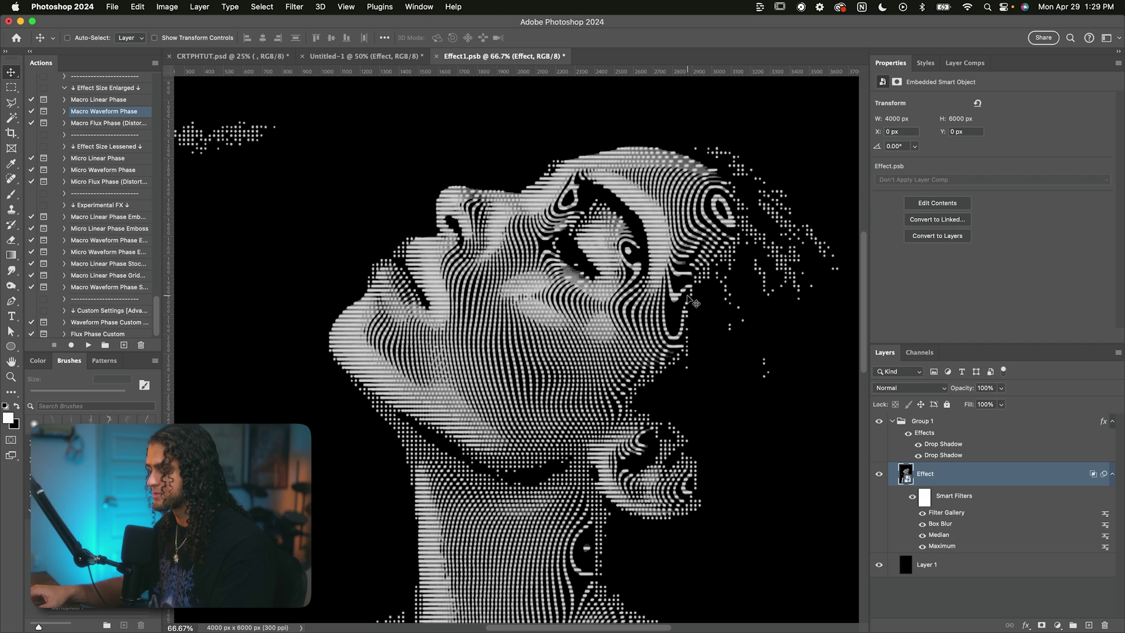
{"action": "key", "text": "super+s"}
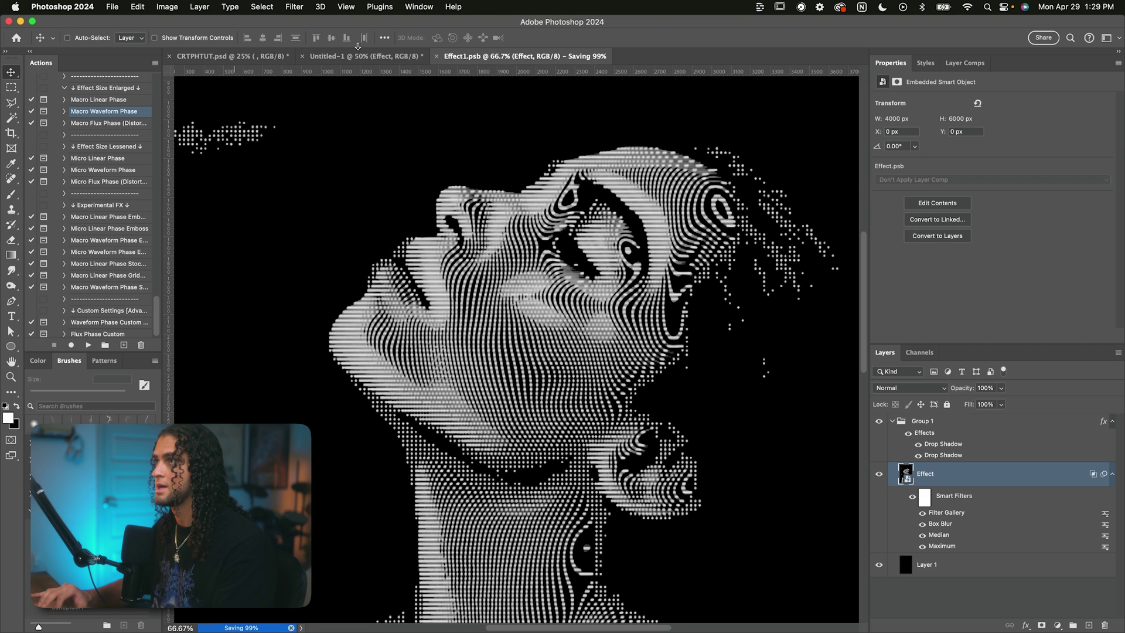
{"action": "left_click", "coordinate": [387, 58]}
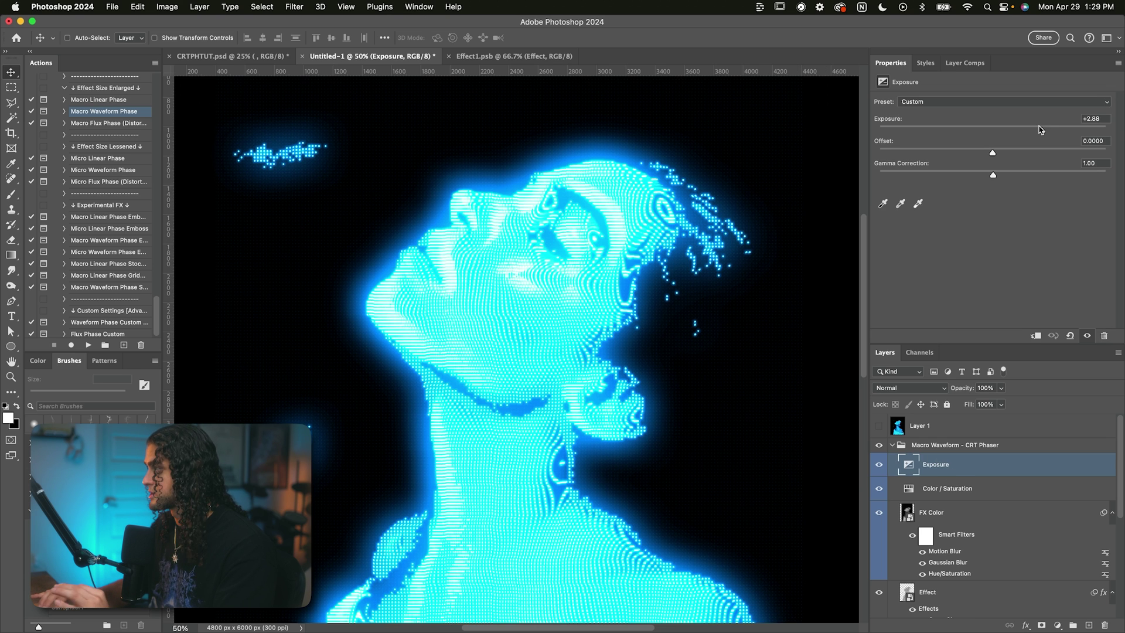
Lower the Exposure adjustment from +2.88 to +1.17
{"action": "left_click_drag", "start_coordinate": [1040, 127], "coordinate": [1012, 126]}
{"action": "scroll", "coordinate": [606, 300], "scroll_direction": "left", "scroll_amount": 1}
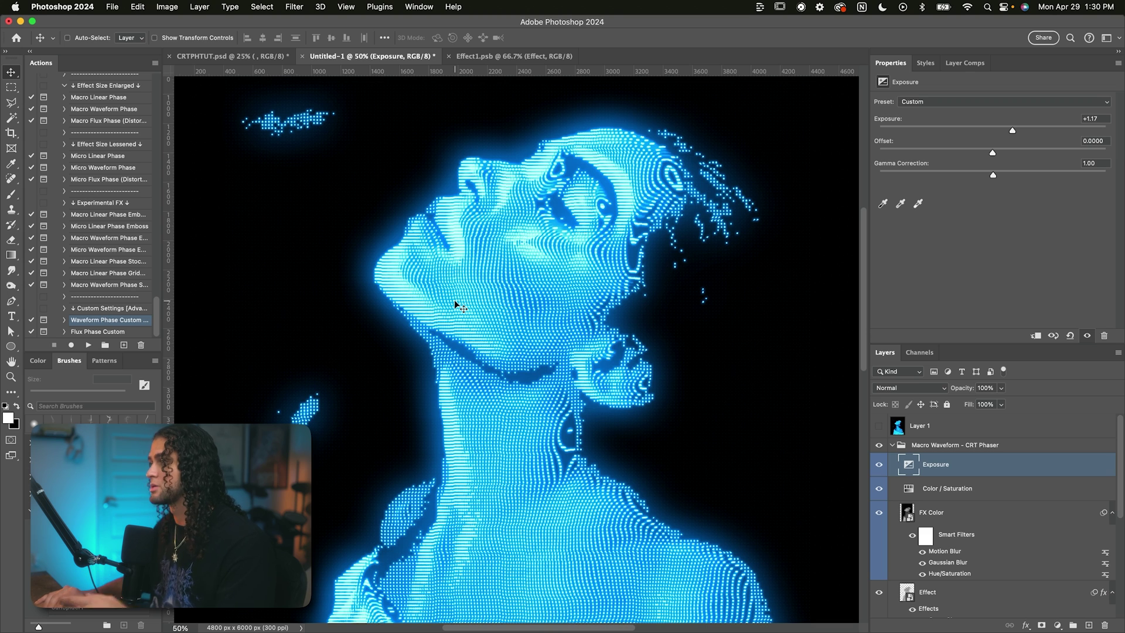
Inspect page 5 of CRTPhaser_Tutorial.pdf in Preview, comparing Macro and Custom Waveform Phase portraits
{"action": "key", "text": "super+Tab"}
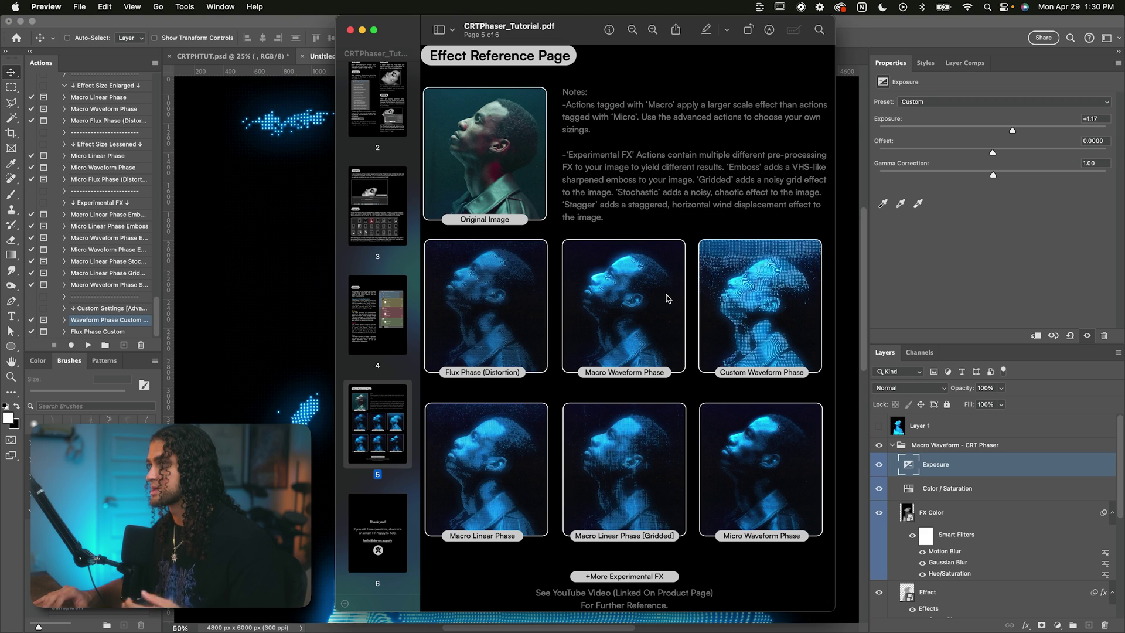
{"action": "scroll", "coordinate": [737, 299], "scroll_direction": "down", "scroll_amount": 2}
{"action": "scroll", "coordinate": [737, 298], "scroll_direction": "up", "scroll_amount": 5}
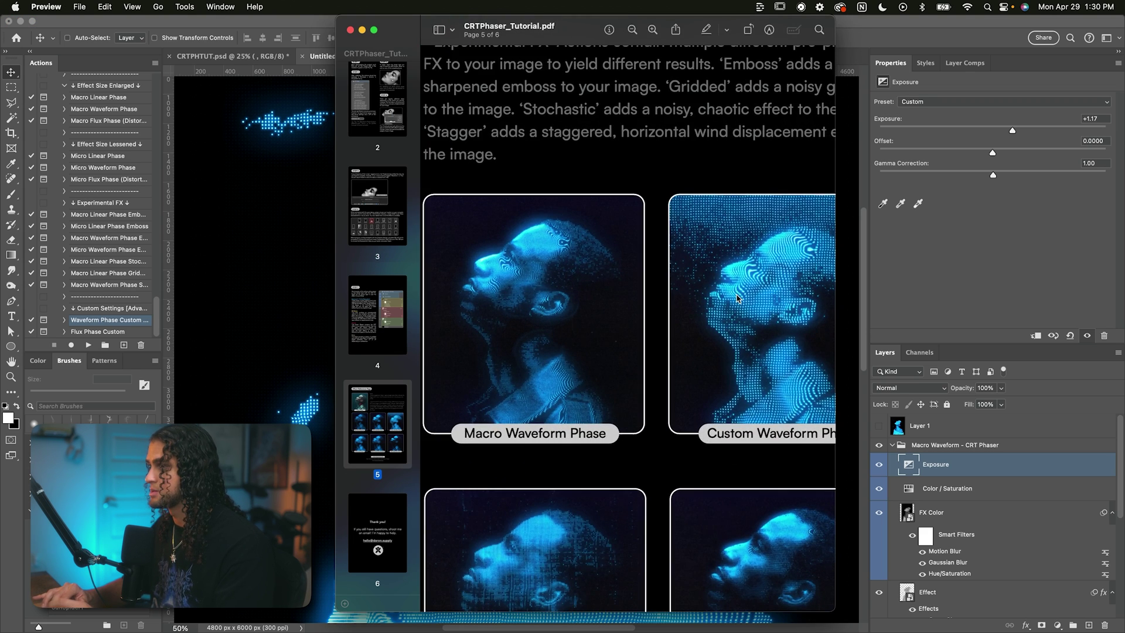
{"action": "scroll", "coordinate": [737, 298], "scroll_direction": "up", "scroll_amount": 3}
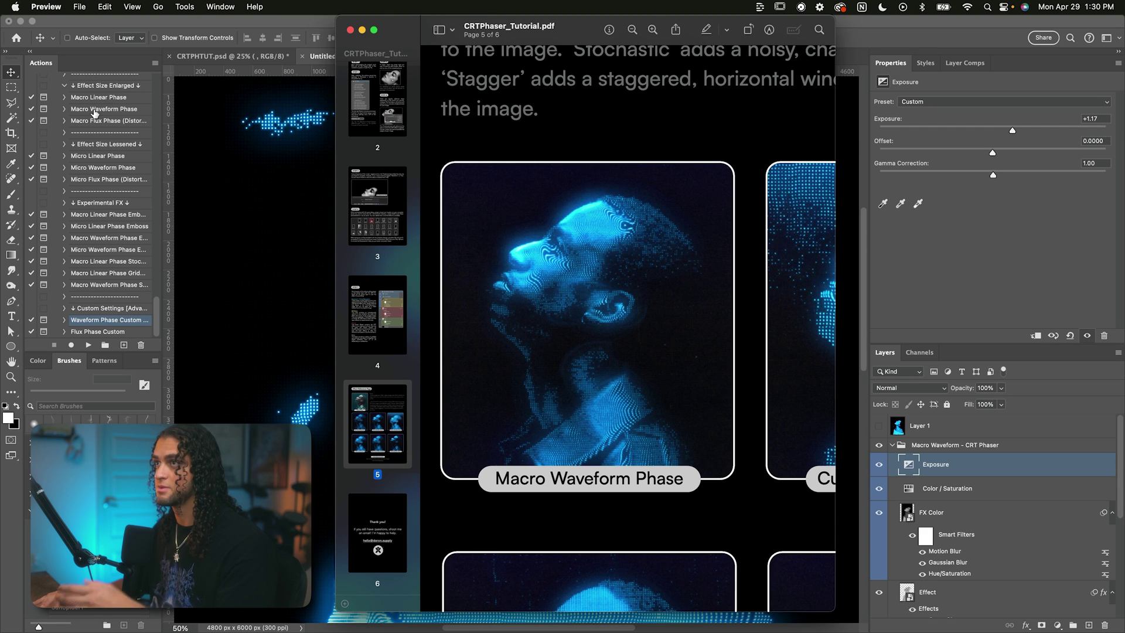
{"action": "scroll", "coordinate": [606, 317], "scroll_direction": "up", "scroll_amount": 2}
{"action": "scroll", "coordinate": [607, 317], "scroll_direction": "right", "scroll_amount": 5}
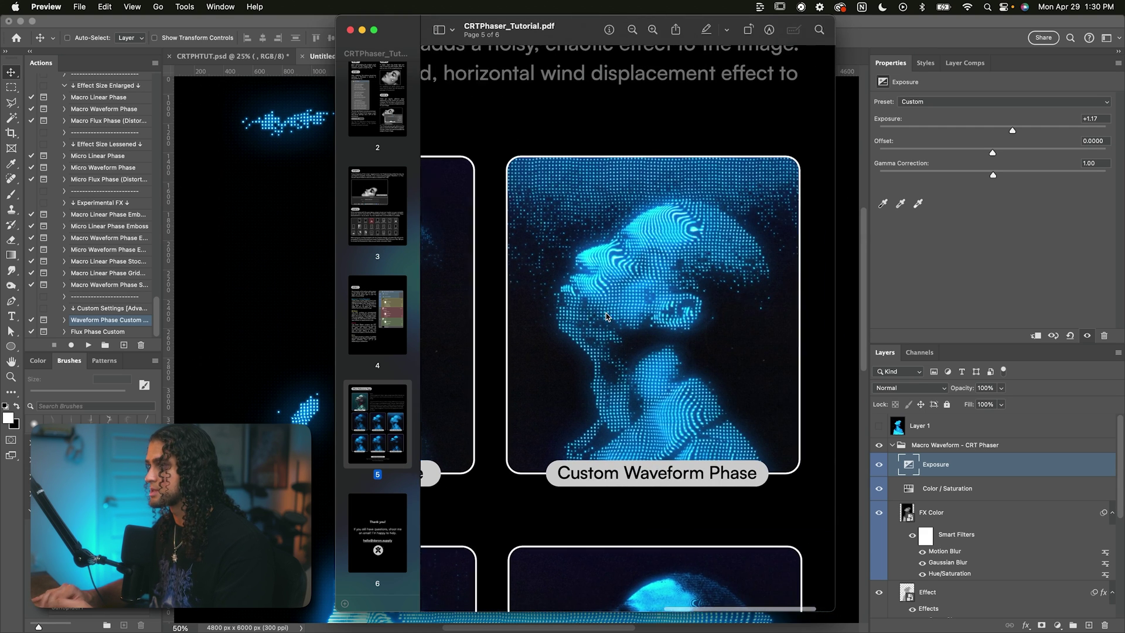
{"action": "scroll", "coordinate": [602, 275], "scroll_direction": "up", "scroll_amount": 1}
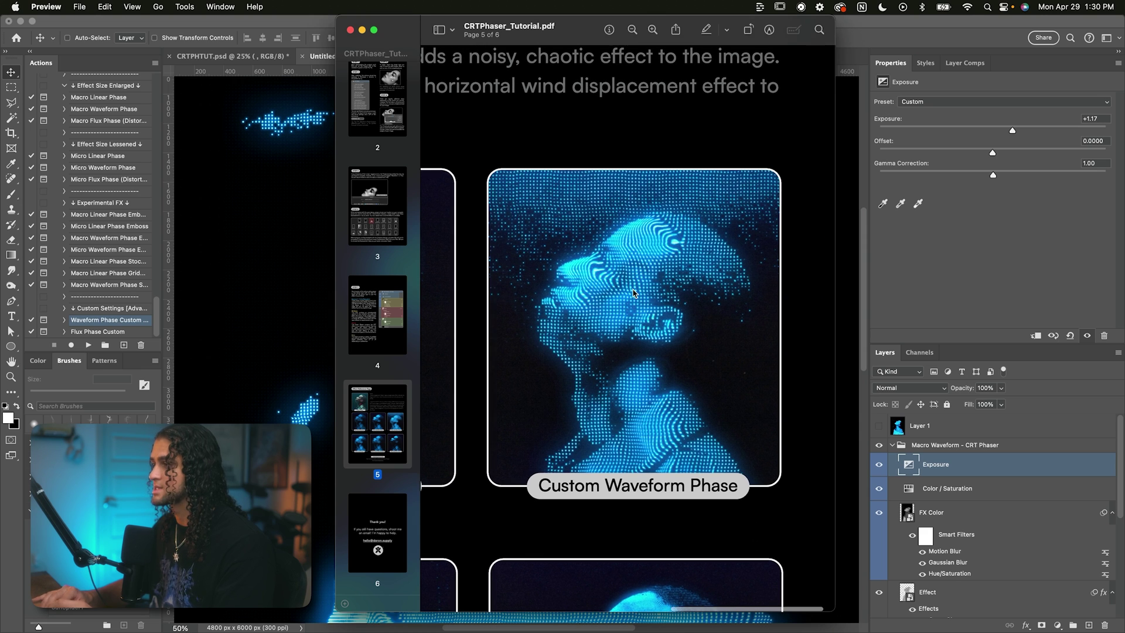
{"action": "scroll", "coordinate": [634, 293], "scroll_direction": "down", "scroll_amount": 5}
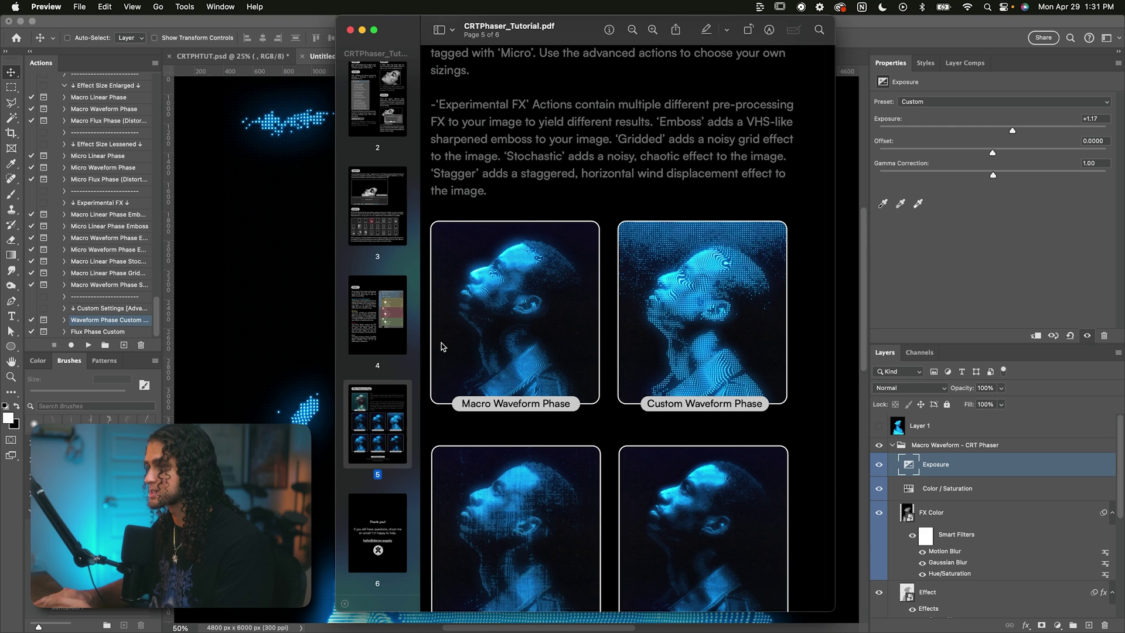
Close the tutorial PDF and select the Macro Linear Phase action in the Actions panel
{"action": "left_click", "coordinate": [362, 30]}
{"action": "left_click", "coordinate": [510, 236]}
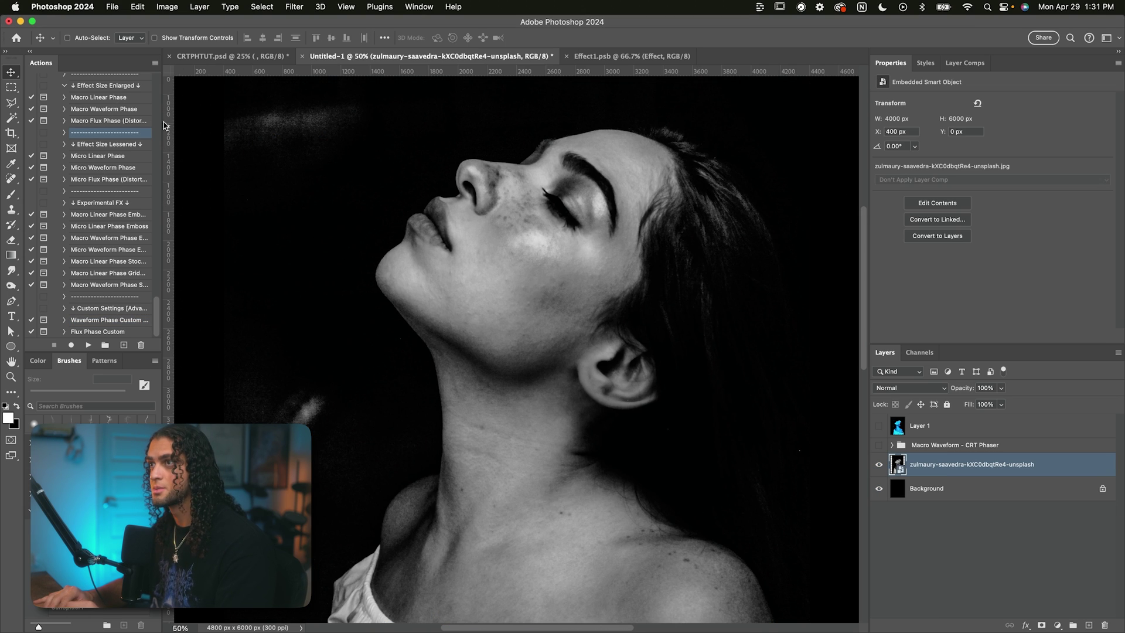
{"action": "left_click", "coordinate": [105, 99]}
{"action": "left_click", "coordinate": [99, 111]}
{"action": "left_click", "coordinate": [91, 123]}
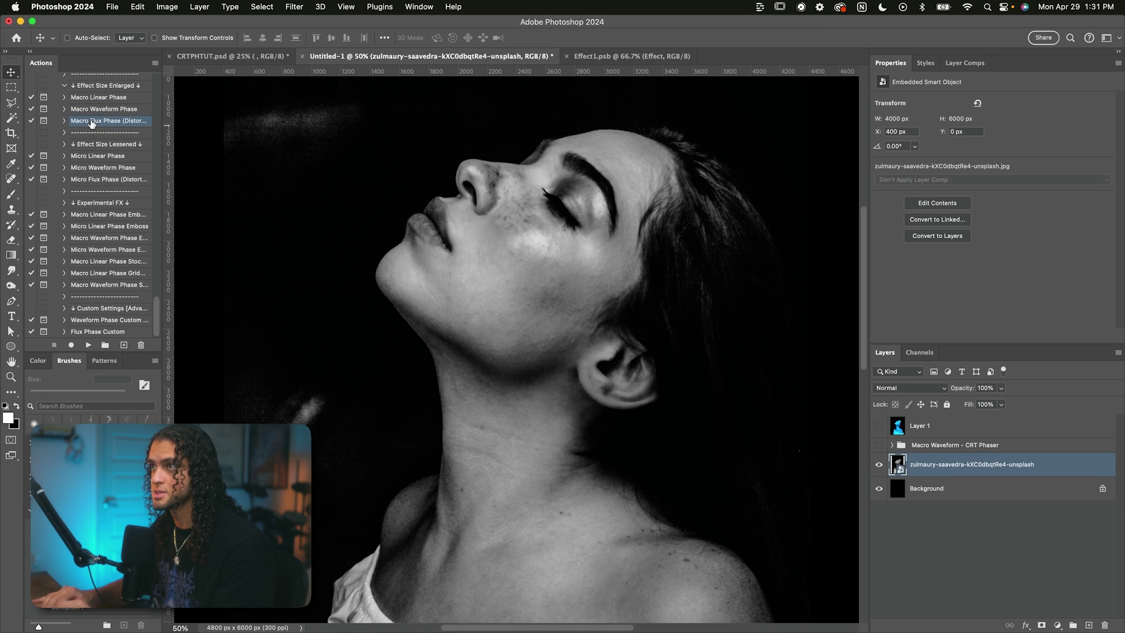
{"action": "left_click", "coordinate": [111, 100]}
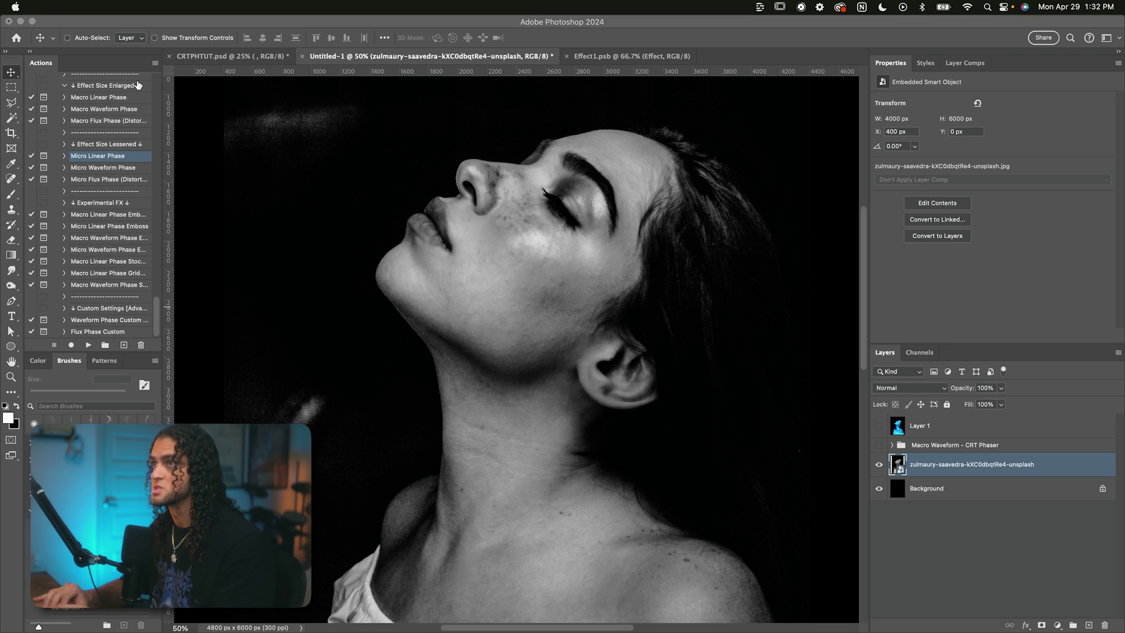
{"action": "left_click", "coordinate": [104, 98]}
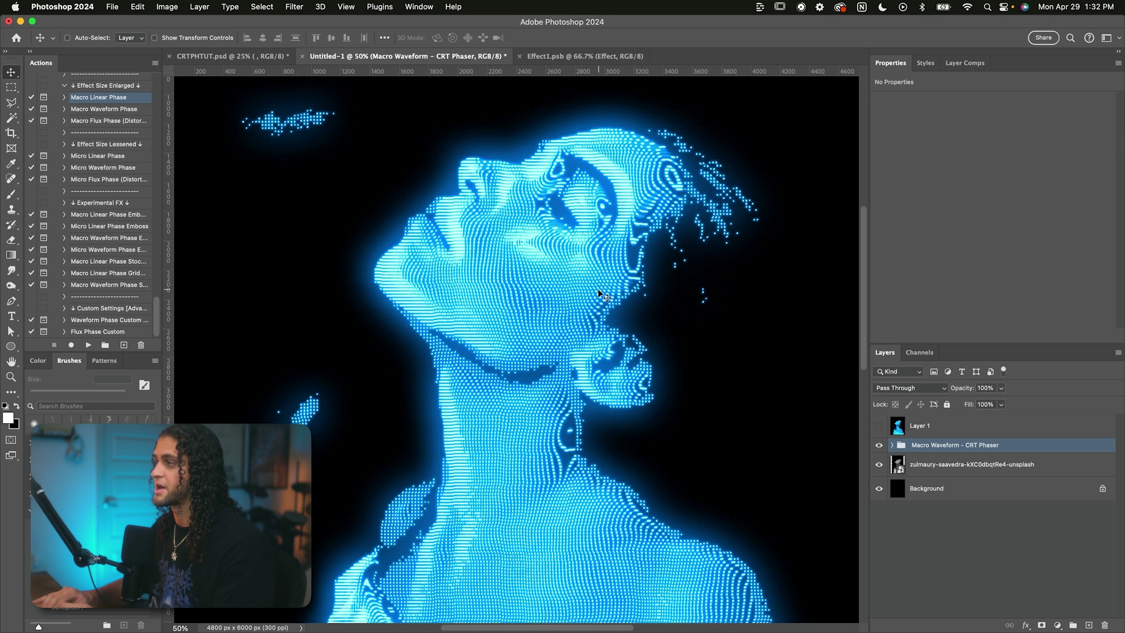
Hide the Macro Waveform - CRT Phaser group, target the original photo layer, and run the action
{"action": "left_click", "coordinate": [878, 445]}
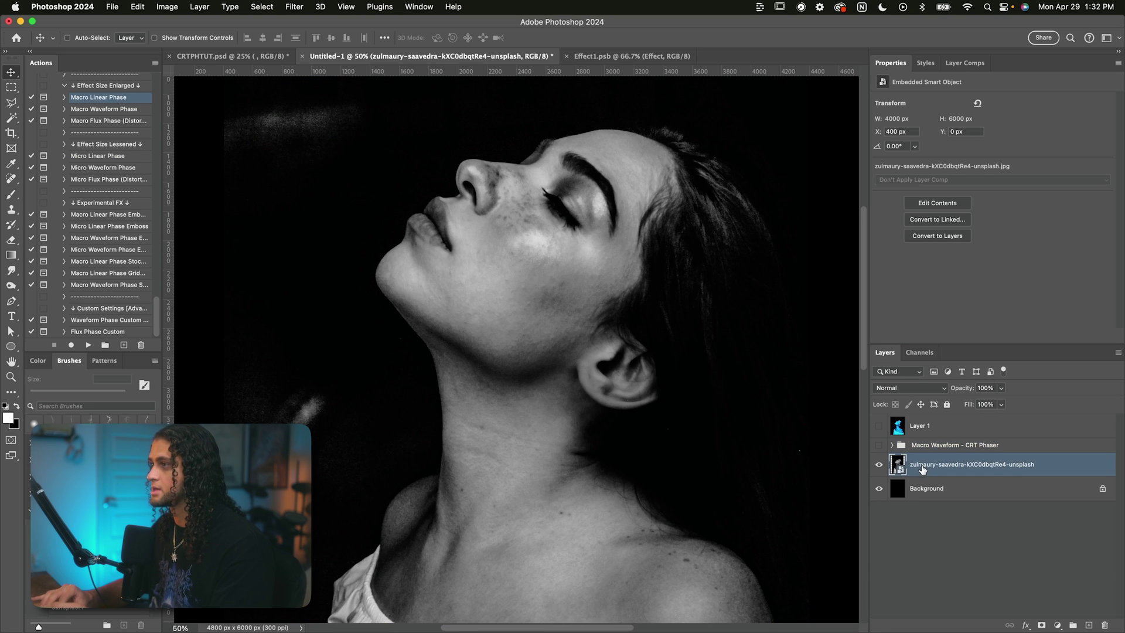
{"action": "left_click", "coordinate": [919, 466]}
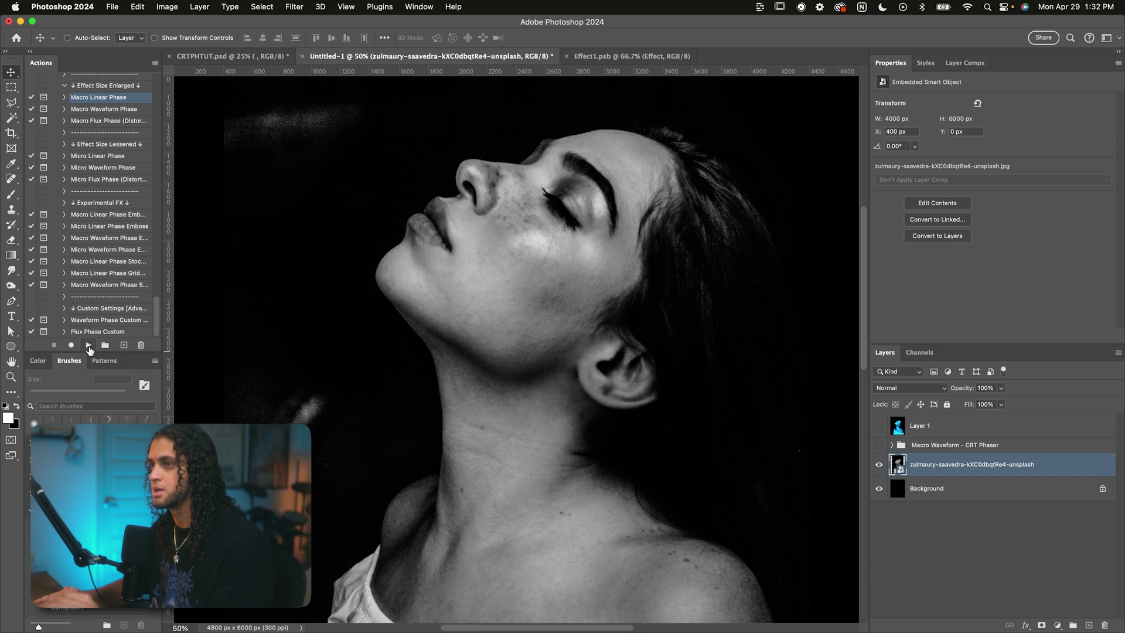
{"action": "left_click", "coordinate": [88, 345]}
Continue the Macro Linear Phase action and lower the Threshold to about 39
{"action": "left_click", "coordinate": [604, 280]}
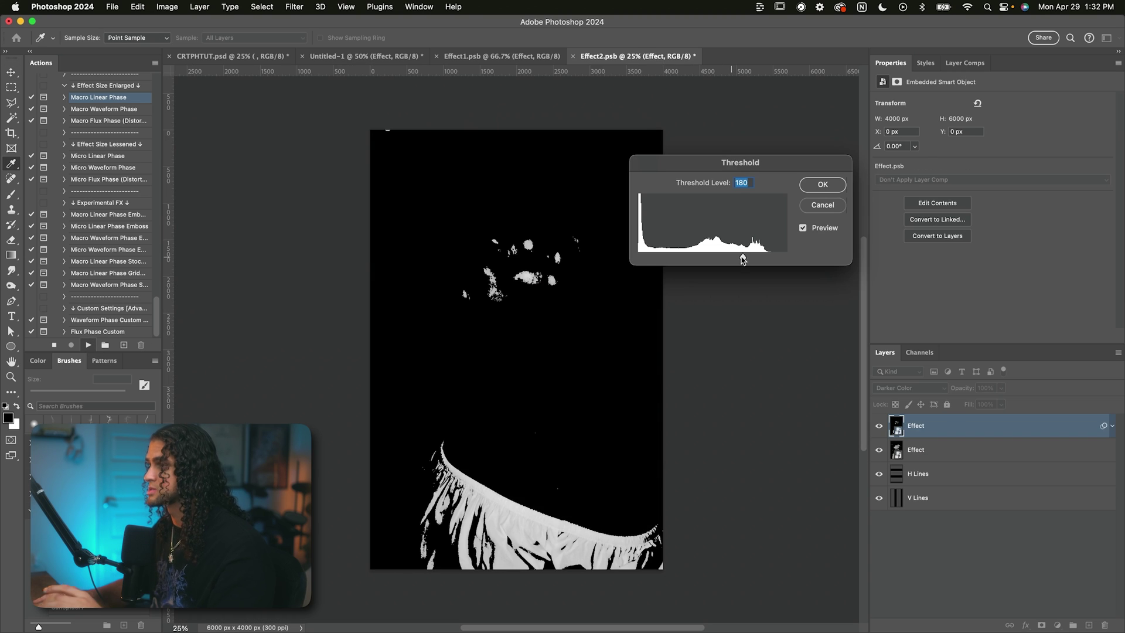
{"action": "left_click_drag", "start_coordinate": [742, 259], "coordinate": [660, 259]}
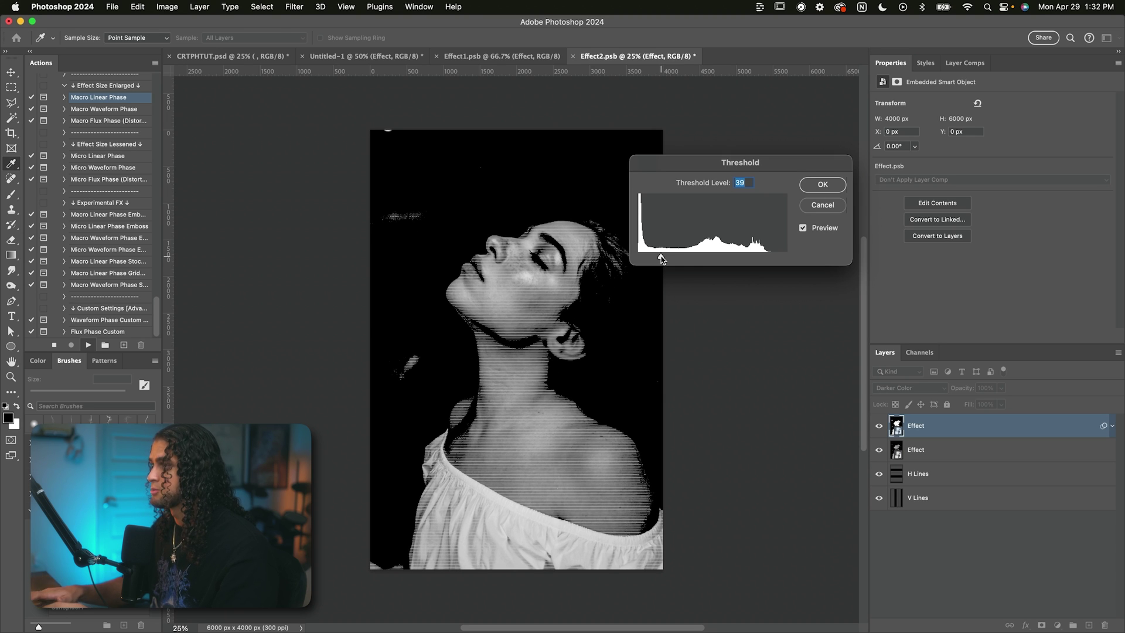
{"action": "key", "text": "Return"}
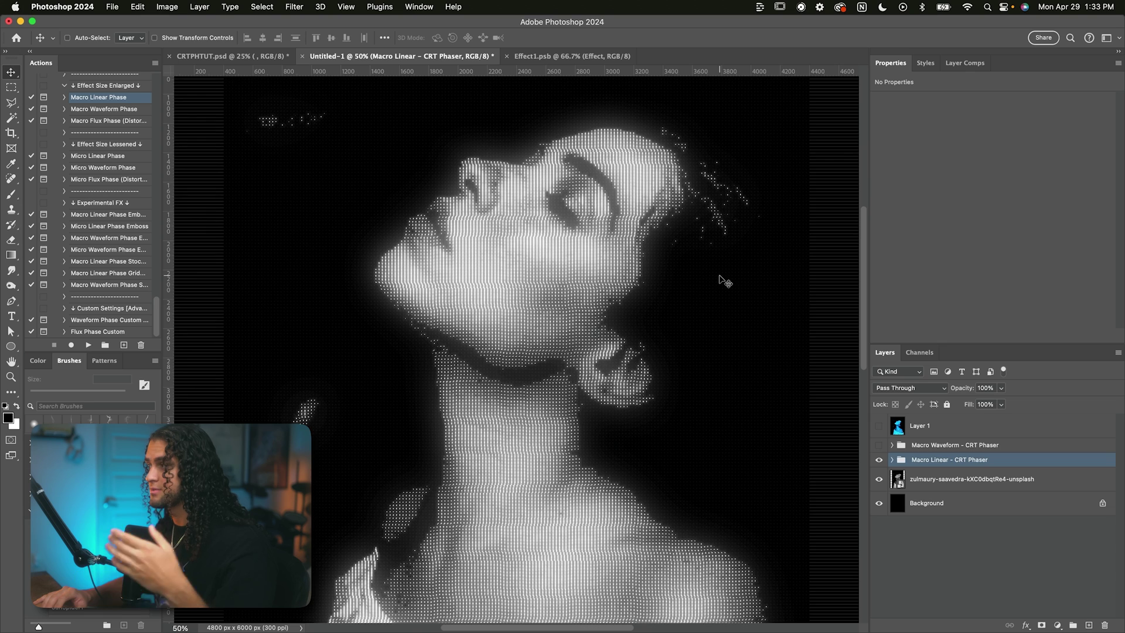
Turn on the blue glow colouring in the Macro Linear - CRT Phaser group
{"action": "scroll", "coordinate": [721, 278], "scroll_direction": "up", "scroll_amount": 2}
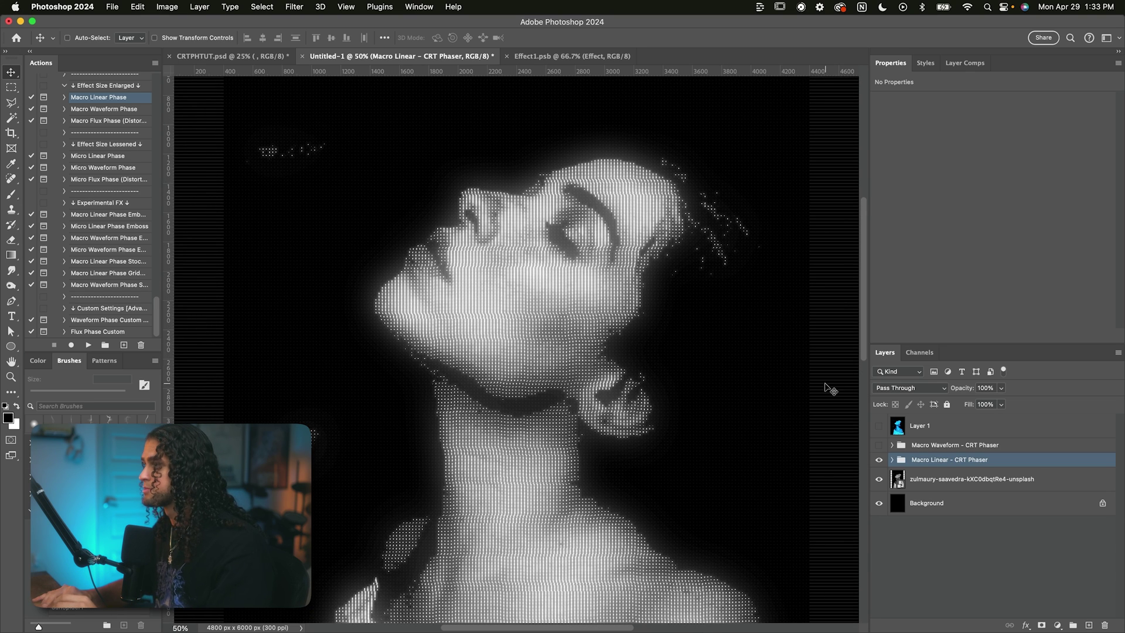
{"action": "left_click", "coordinate": [879, 426]}
{"action": "left_click", "coordinate": [915, 430]}
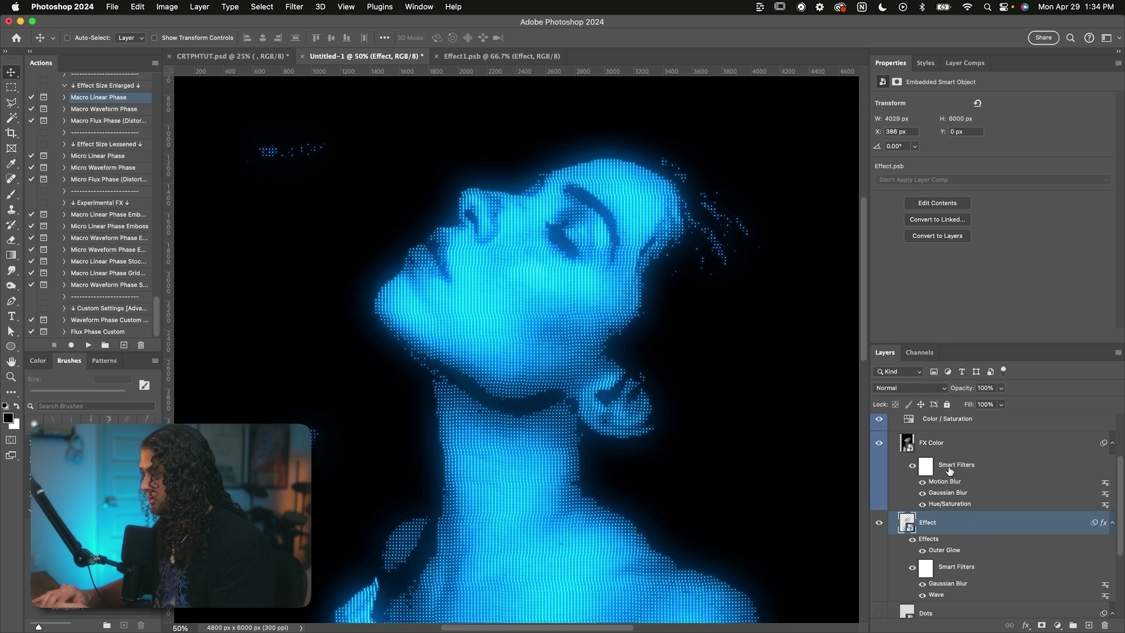
{"action": "scroll", "coordinate": [949, 468], "scroll_direction": "up", "scroll_amount": 1}
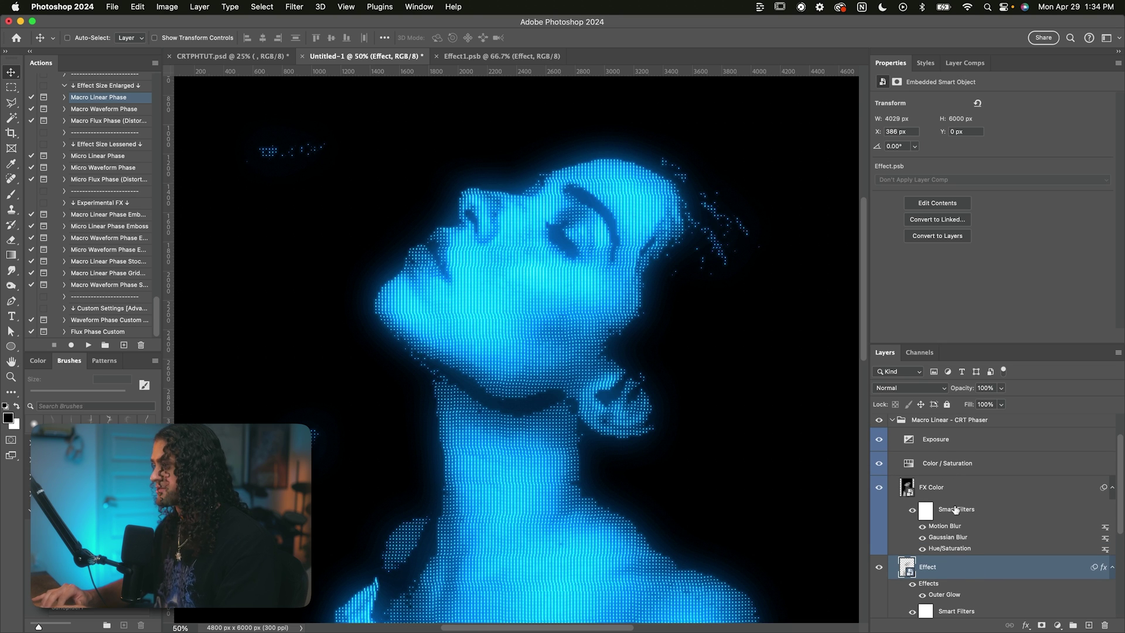
{"action": "scroll", "coordinate": [960, 559], "scroll_direction": "down", "scroll_amount": 3}
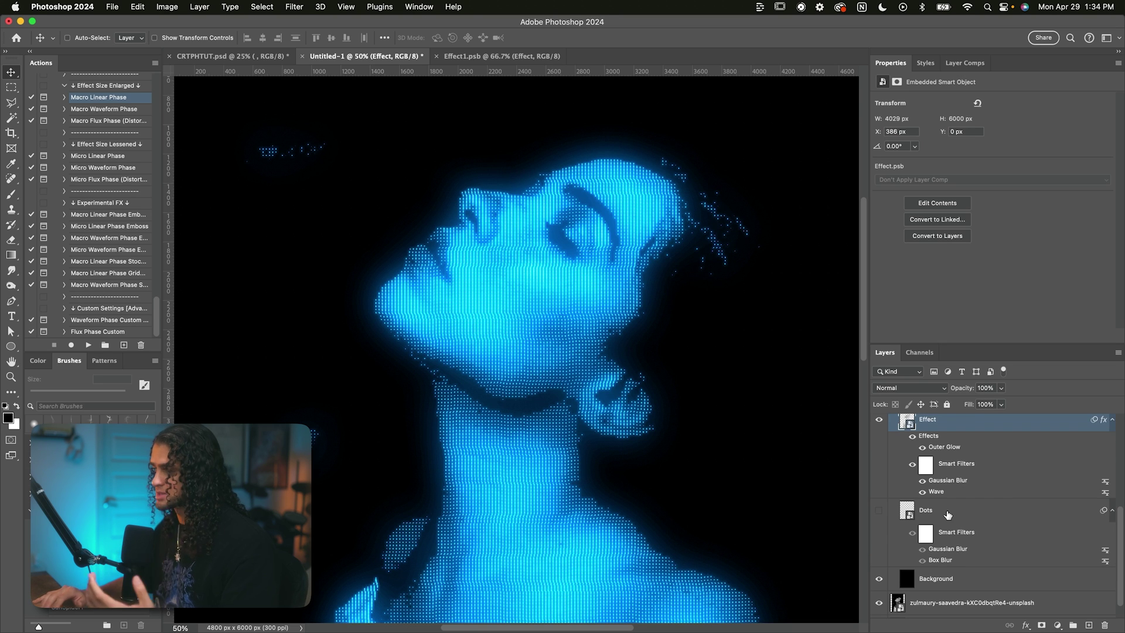
{"action": "scroll", "coordinate": [948, 514], "scroll_direction": "up", "scroll_amount": 4}
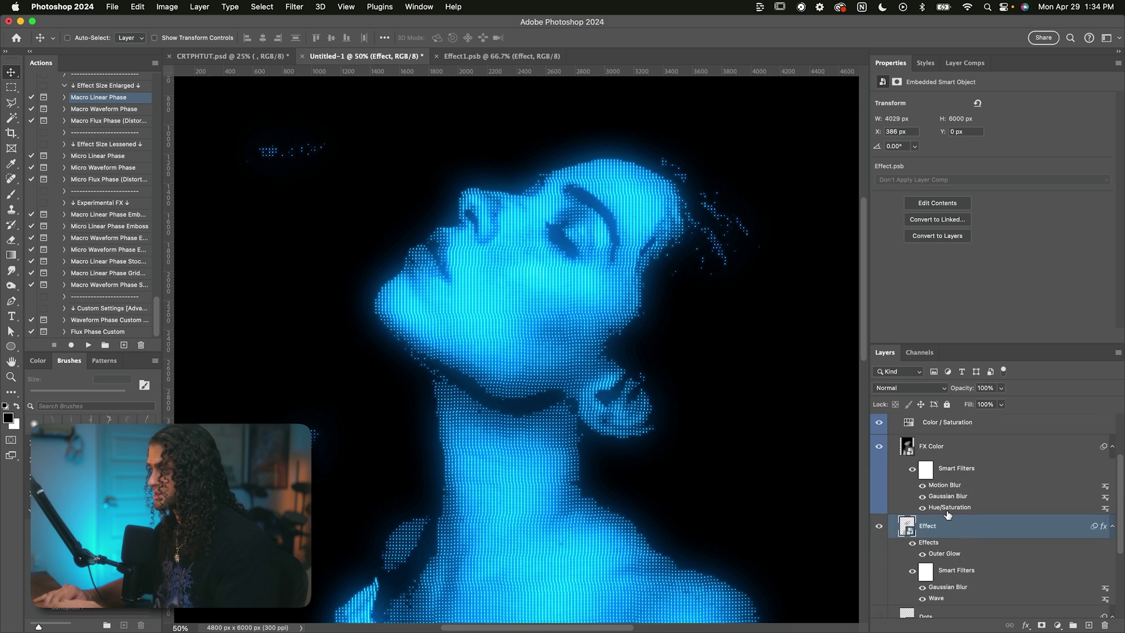
Review the other actions: Macro Waveform, Macro Flux, Micro Linear, Micro Waveform, Micro Flux, emboss
{"action": "left_click", "coordinate": [123, 110]}
{"action": "left_click", "coordinate": [124, 121]}
{"action": "left_click", "coordinate": [119, 156]}
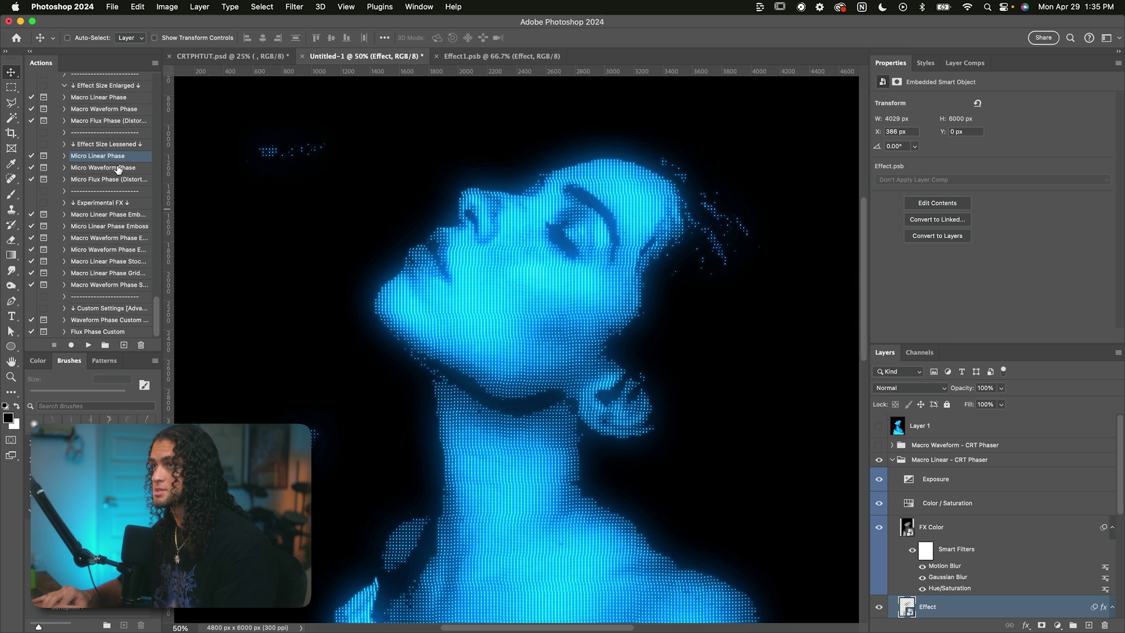
{"action": "left_click", "coordinate": [117, 169]}
{"action": "left_click", "coordinate": [118, 180]}
{"action": "left_click", "coordinate": [111, 215]}
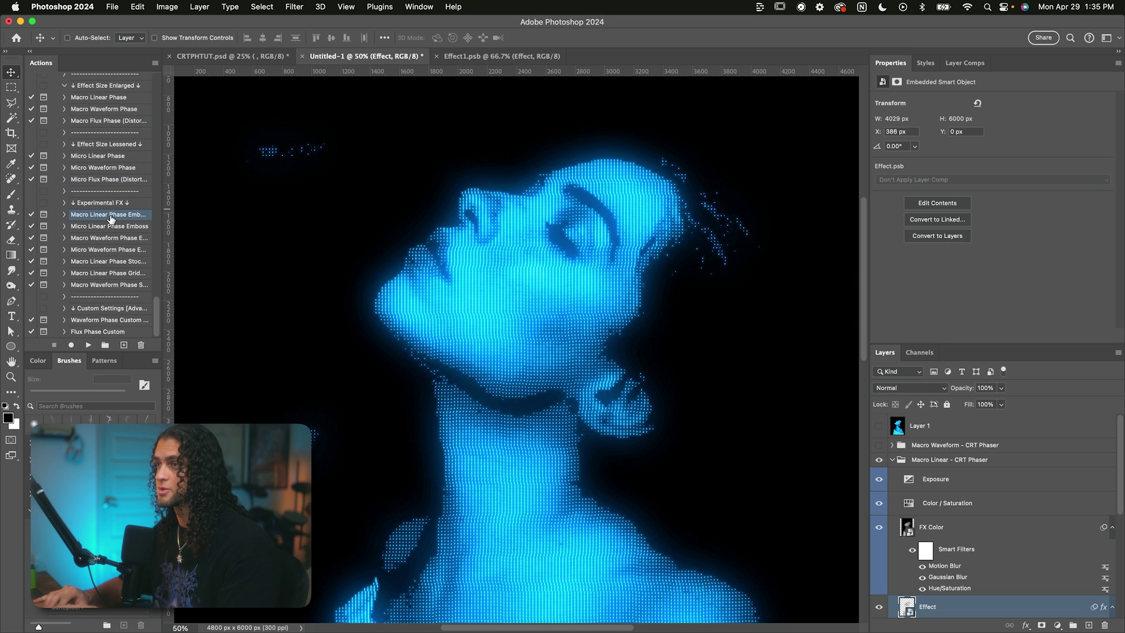
{"action": "left_click", "coordinate": [133, 122]}
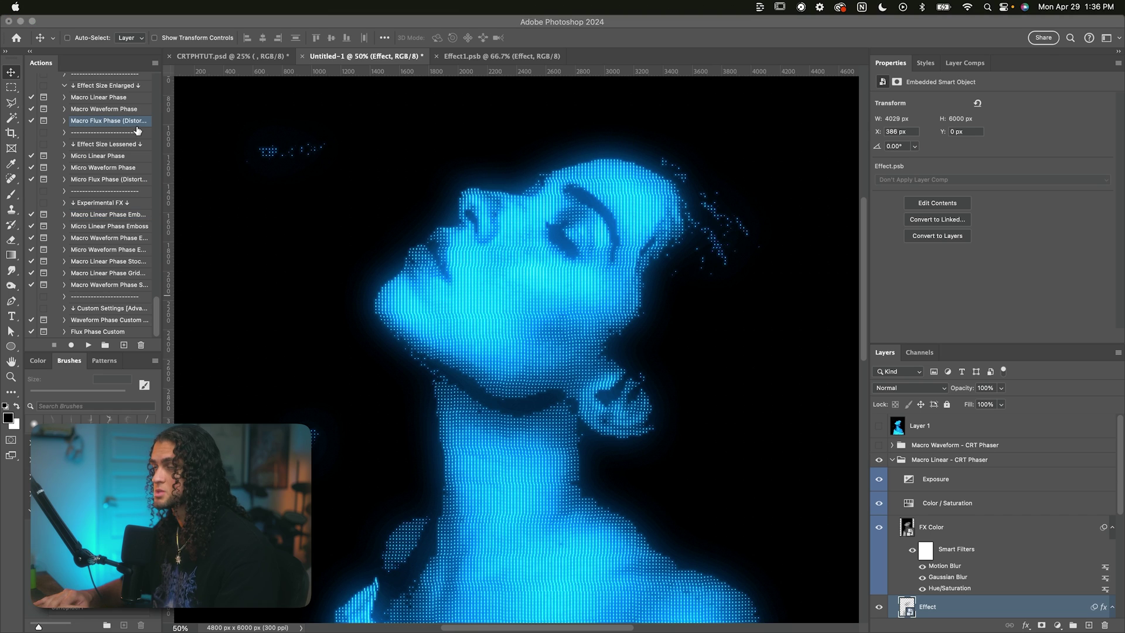
{"action": "left_click", "coordinate": [108, 111]}
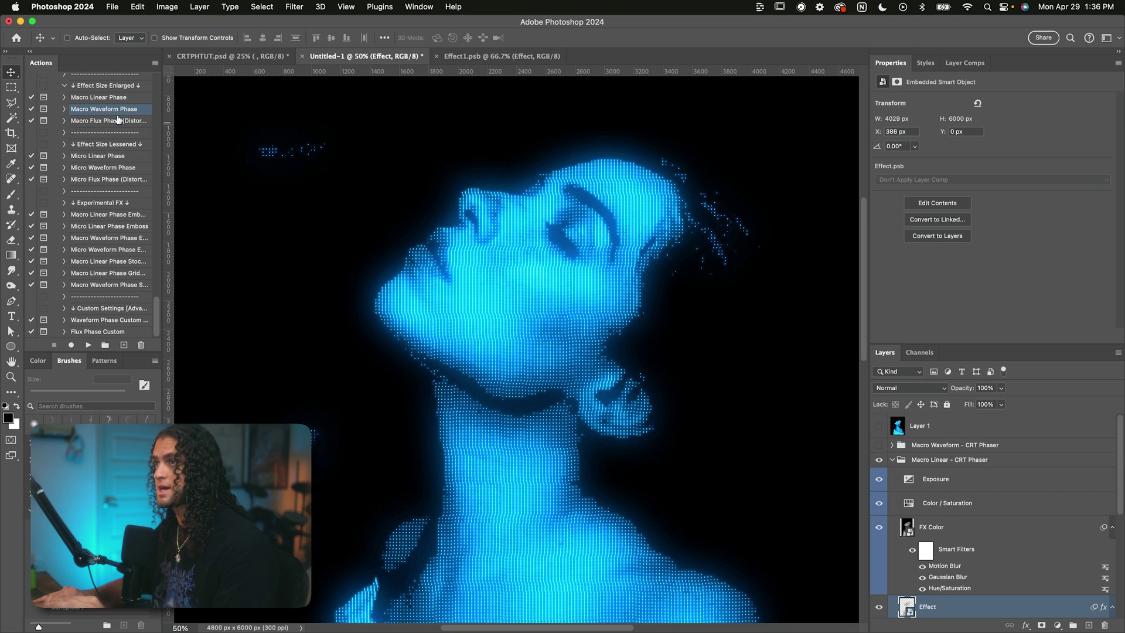
{"action": "left_click", "coordinate": [117, 123]}
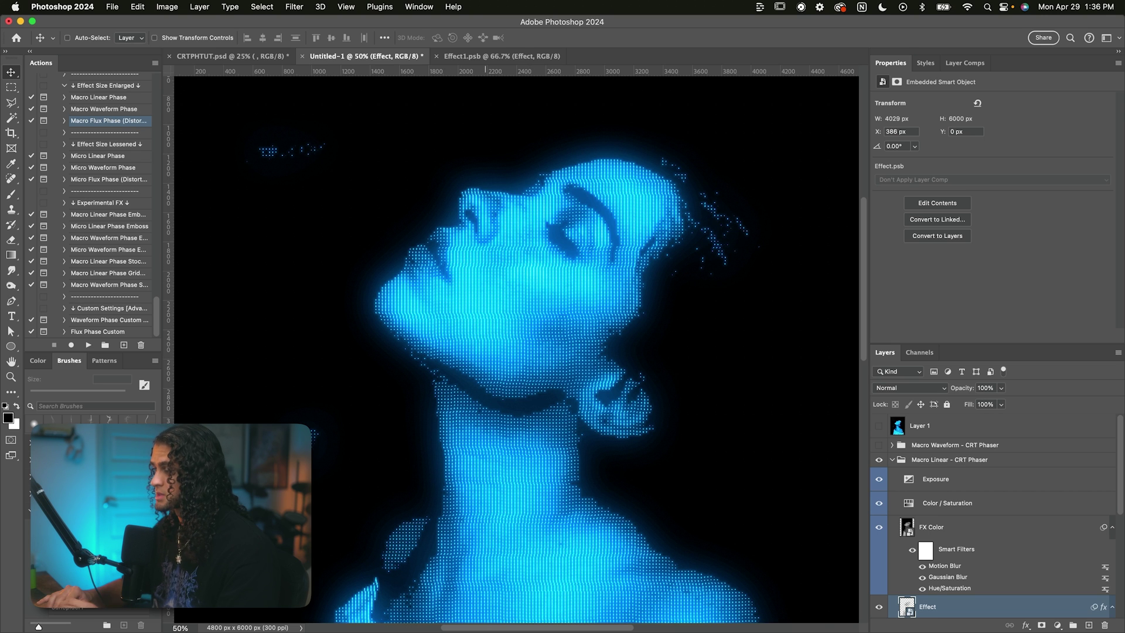
Check the tutorial PDF again, then collapse and hide the Macro Linear - CRT Phaser group
{"action": "key", "text": "super+Tab"}
{"action": "scroll", "coordinate": [571, 278], "scroll_direction": "down", "scroll_amount": 5}
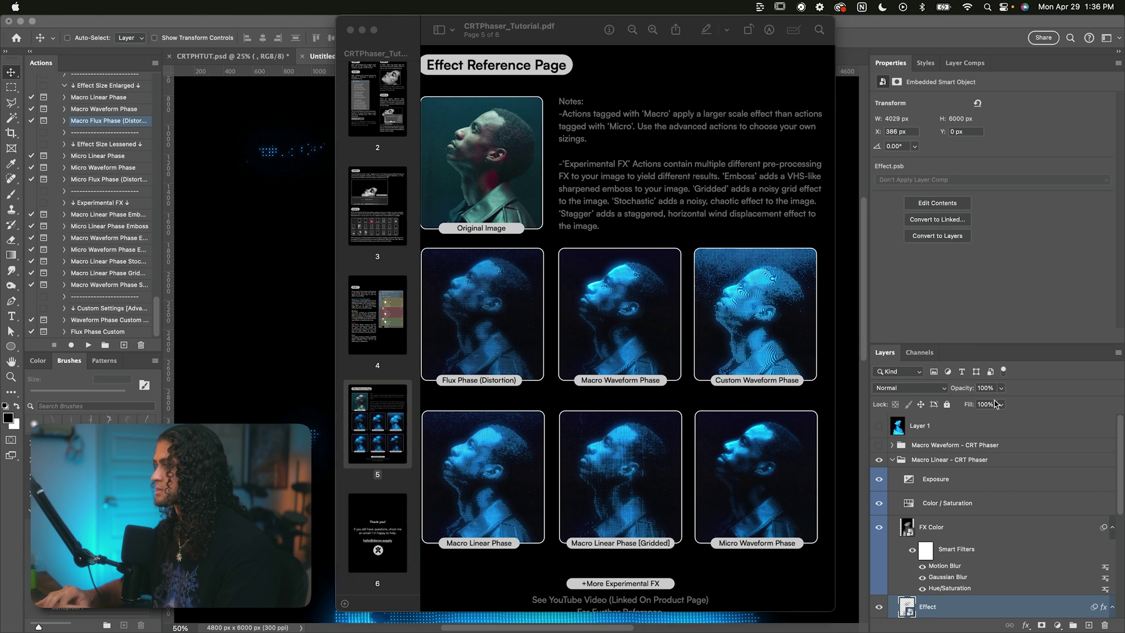
{"action": "key", "text": "super+Tab"}
{"action": "left_click", "coordinate": [893, 463]}
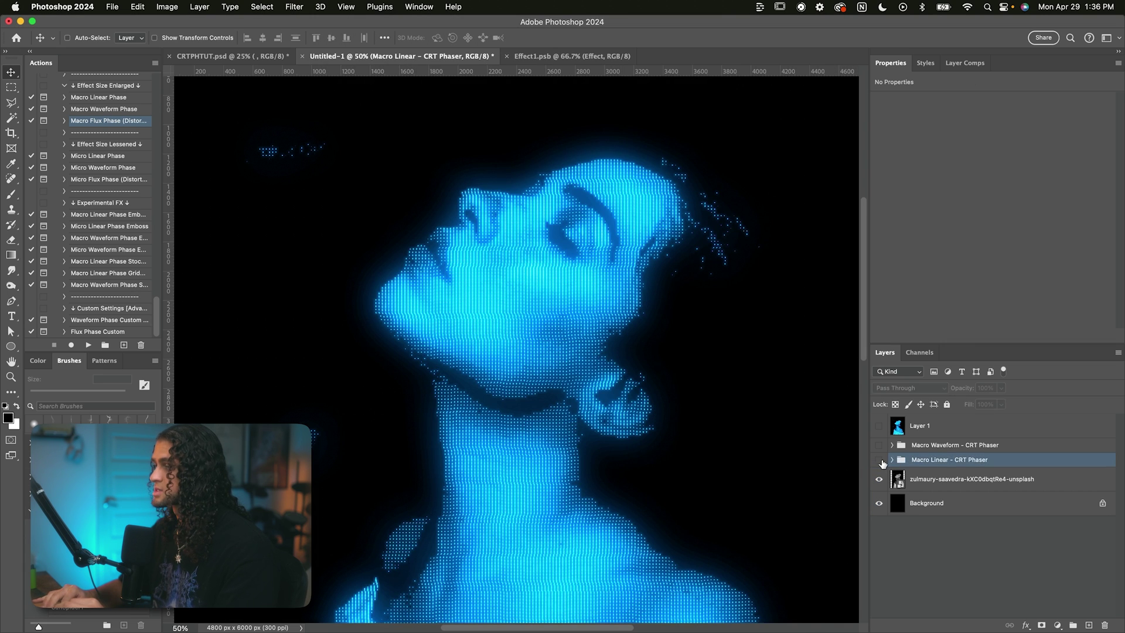
{"action": "left_click", "coordinate": [879, 459]}
Target the portrait photo layer and run the Waveform Phase Custom action past its notice
{"action": "left_click", "coordinate": [111, 321]}
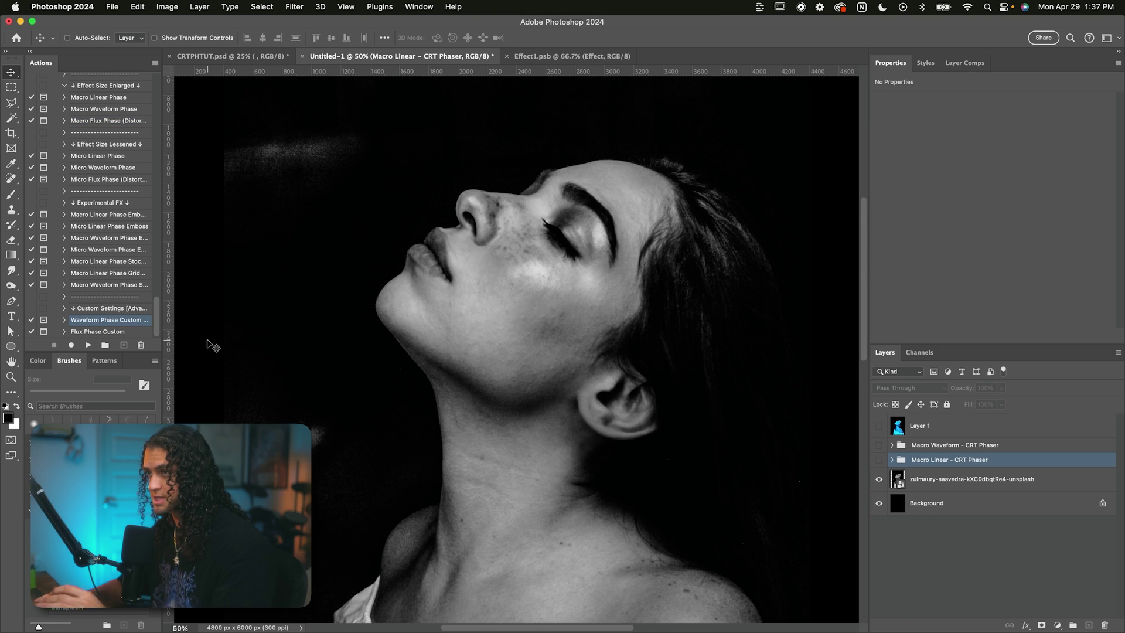
{"action": "left_click", "coordinate": [464, 360], "text": "super"}
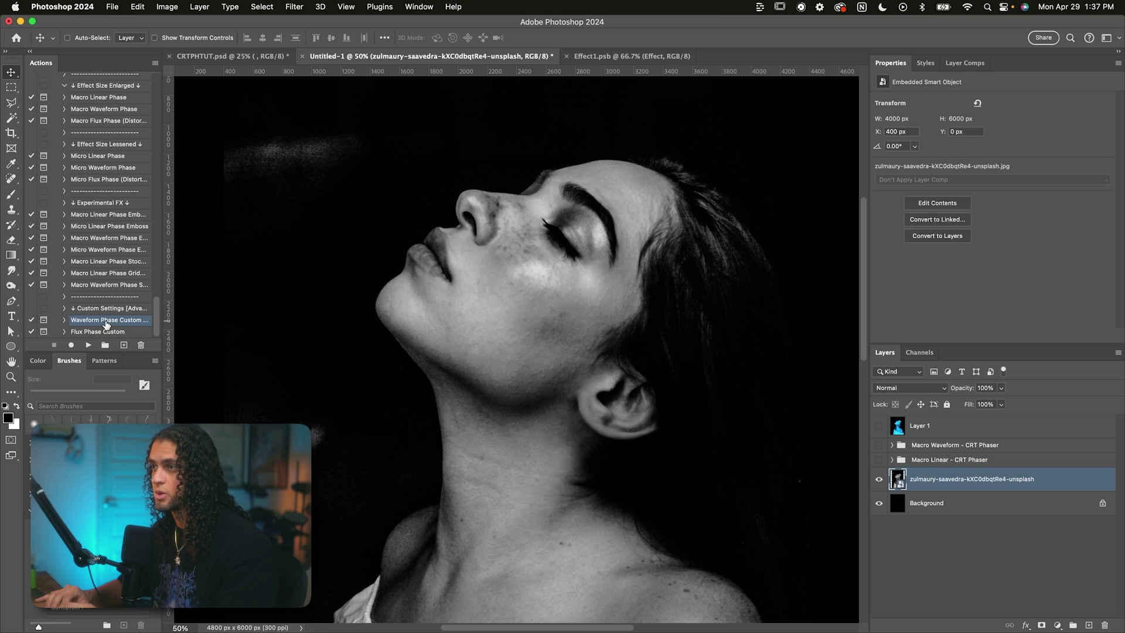
{"action": "double_click", "coordinate": [106, 321]}
{"action": "key", "text": "Return"}
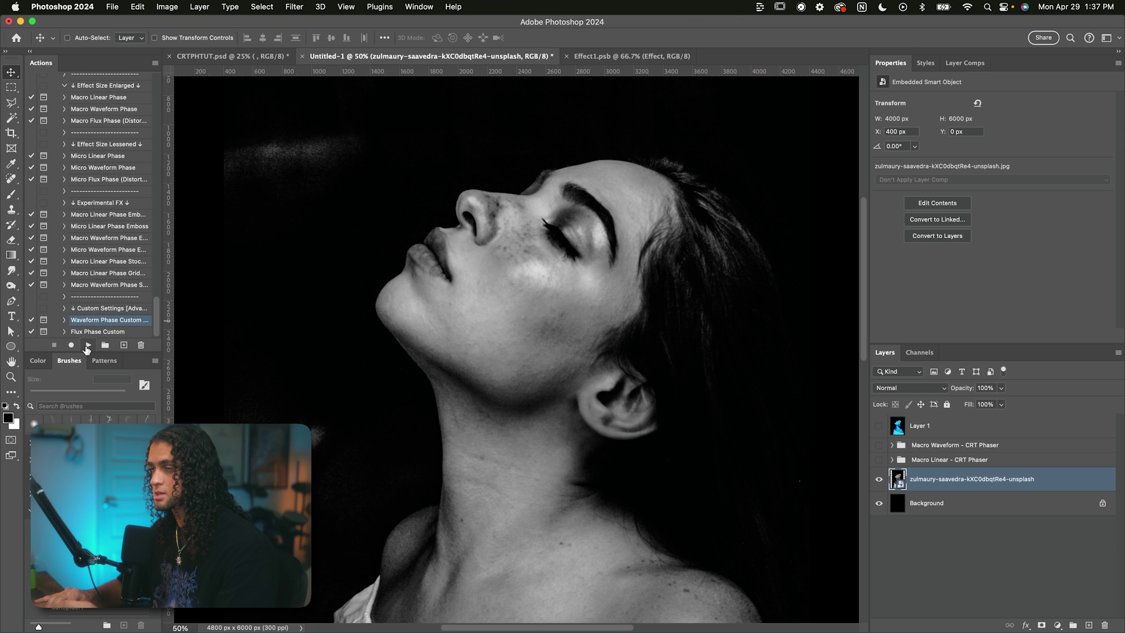
{"action": "left_click", "coordinate": [87, 345]}
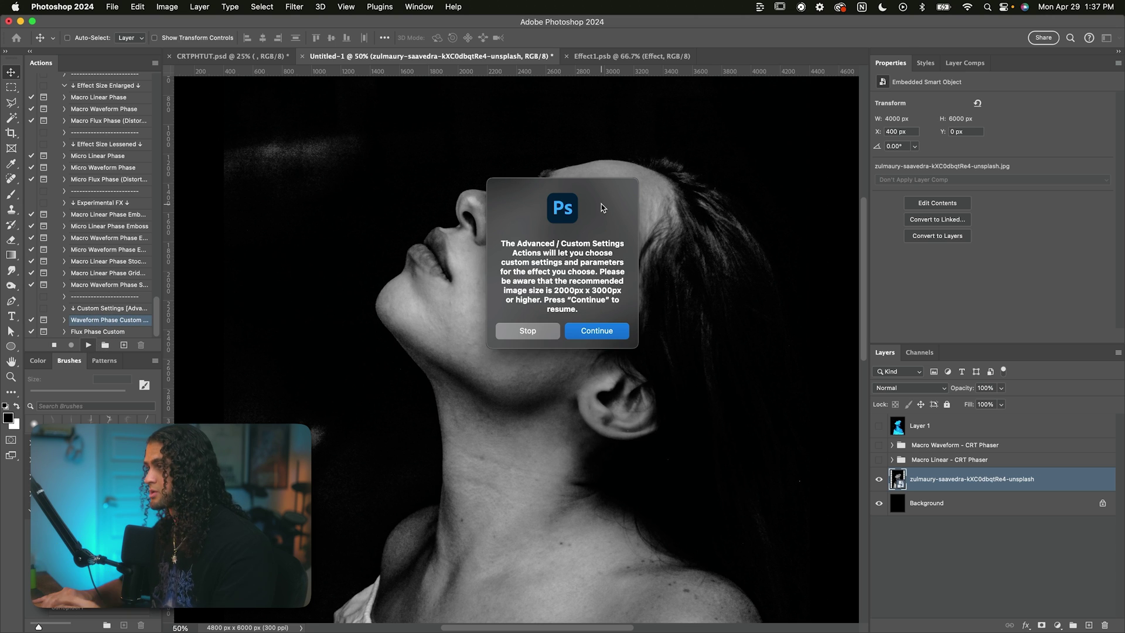
{"action": "left_click", "coordinate": [596, 331]}
Raise the Filter Gallery Halftone Pattern line Size to 8 and apply it
{"action": "left_click", "coordinate": [600, 275]}
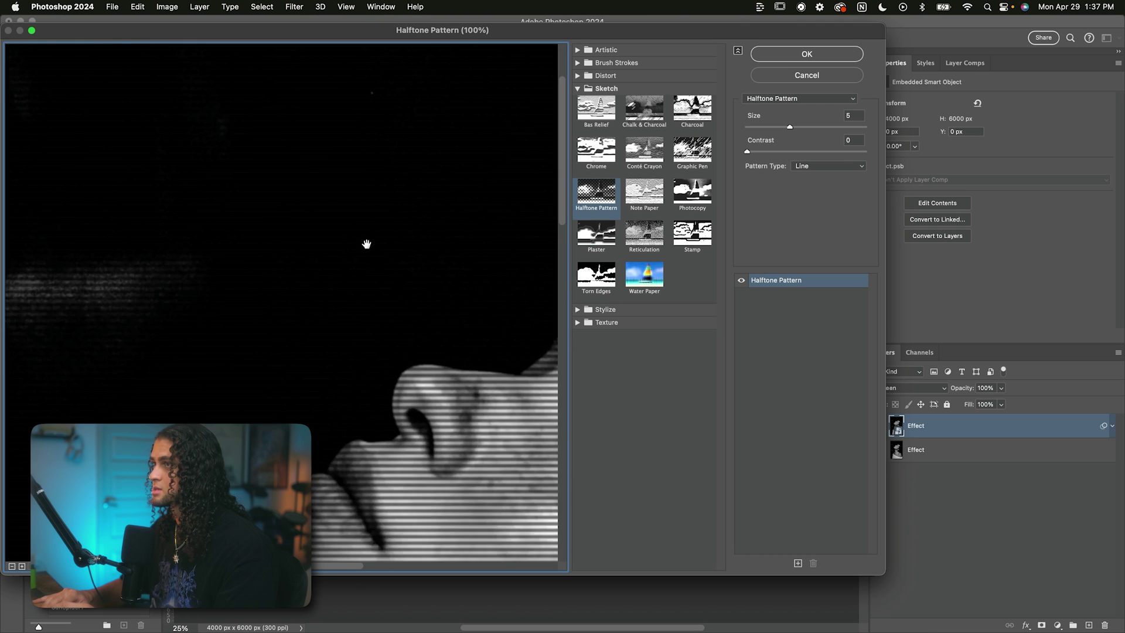
{"action": "scroll", "coordinate": [414, 292], "scroll_direction": "down", "scroll_amount": 1}
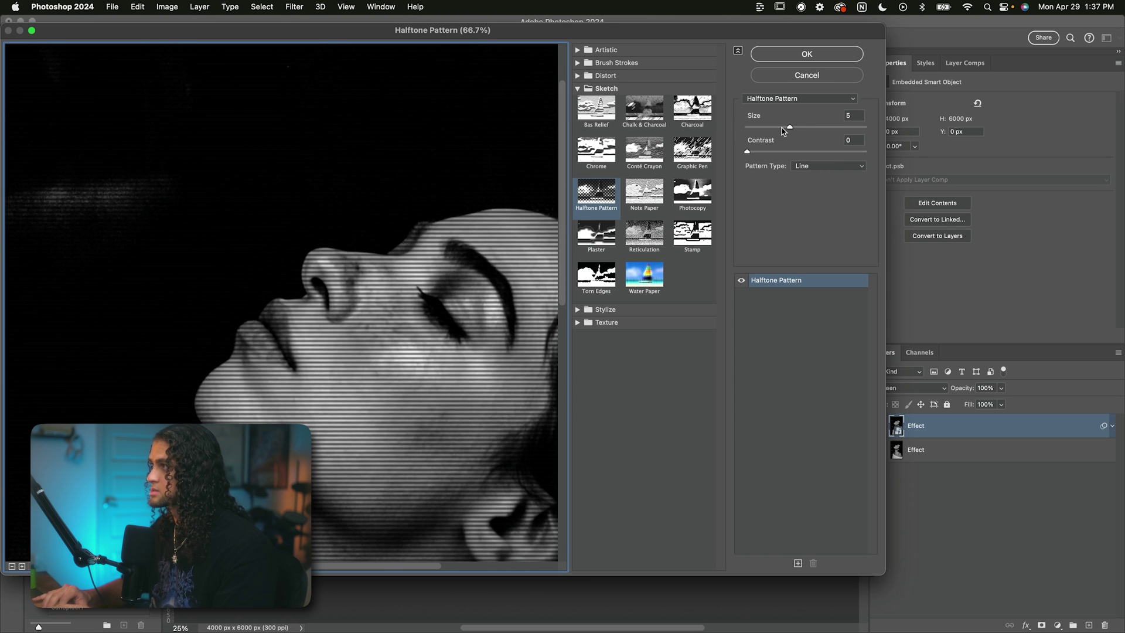
{"action": "left_click", "coordinate": [854, 116]}
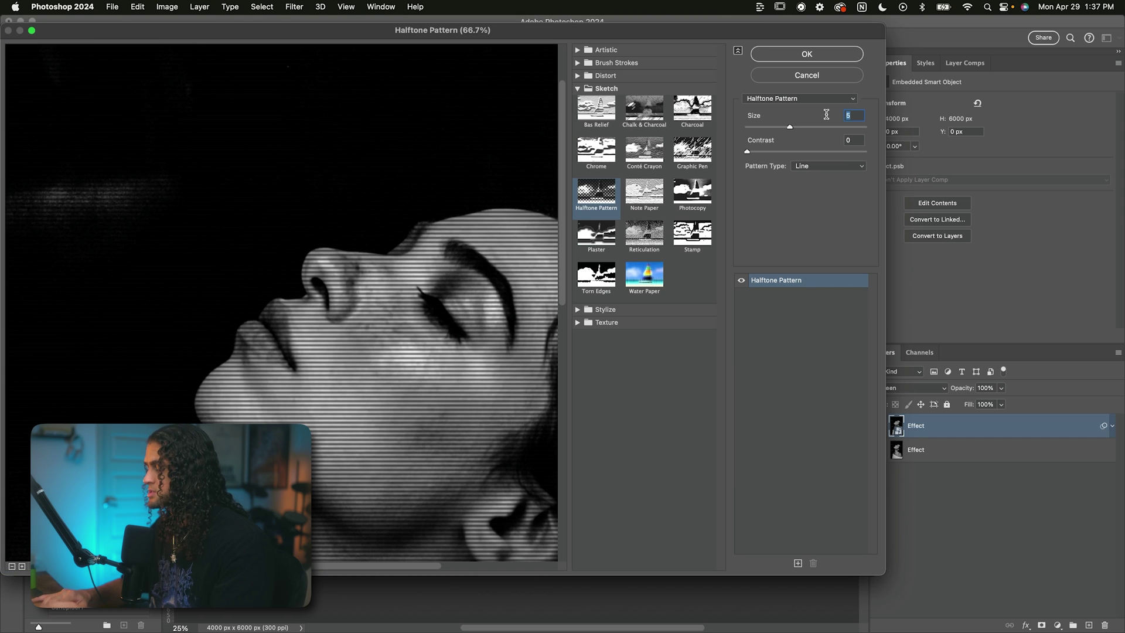
{"action": "type", "text": "8"}
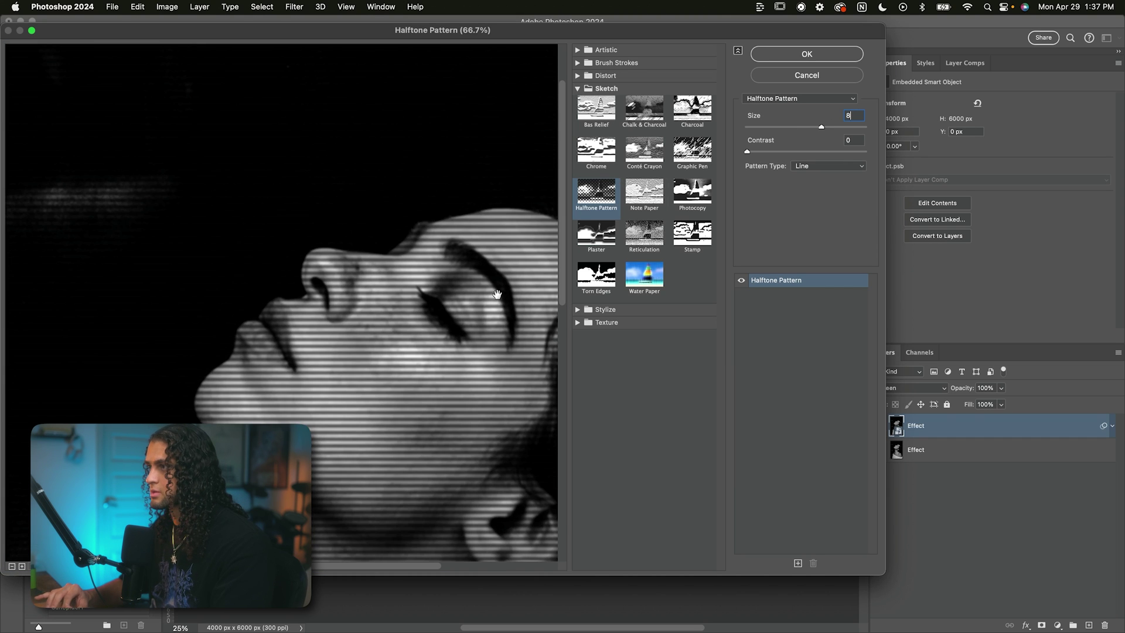
{"action": "left_click", "coordinate": [825, 54]}
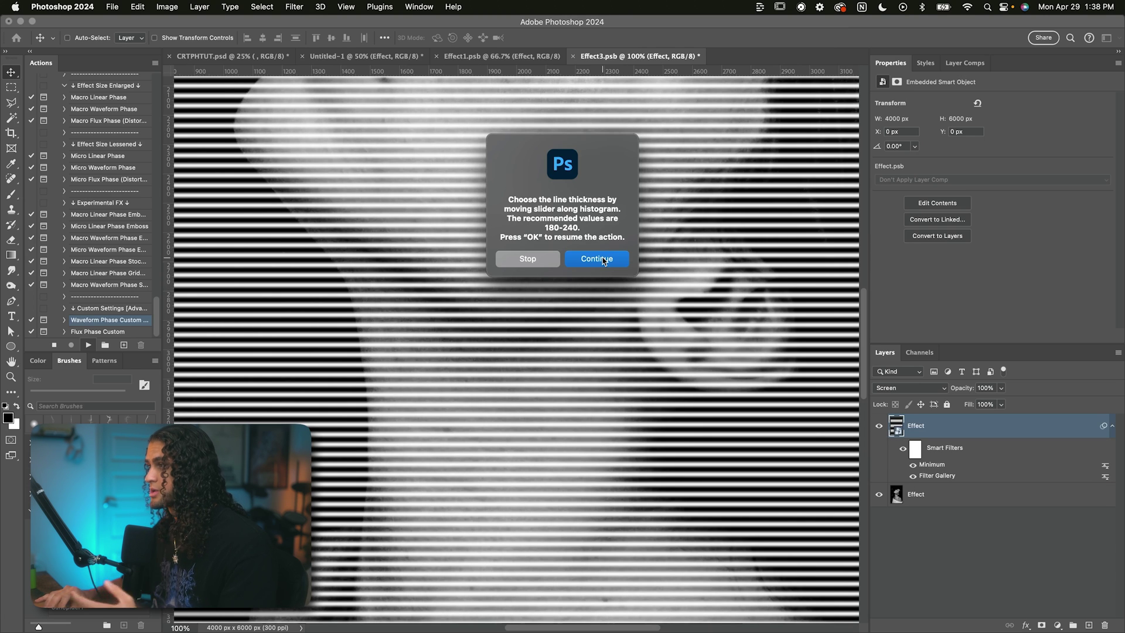
Lower the first Threshold level to thicken the black-and-white stripes and accept it
{"action": "left_click", "coordinate": [596, 259]}
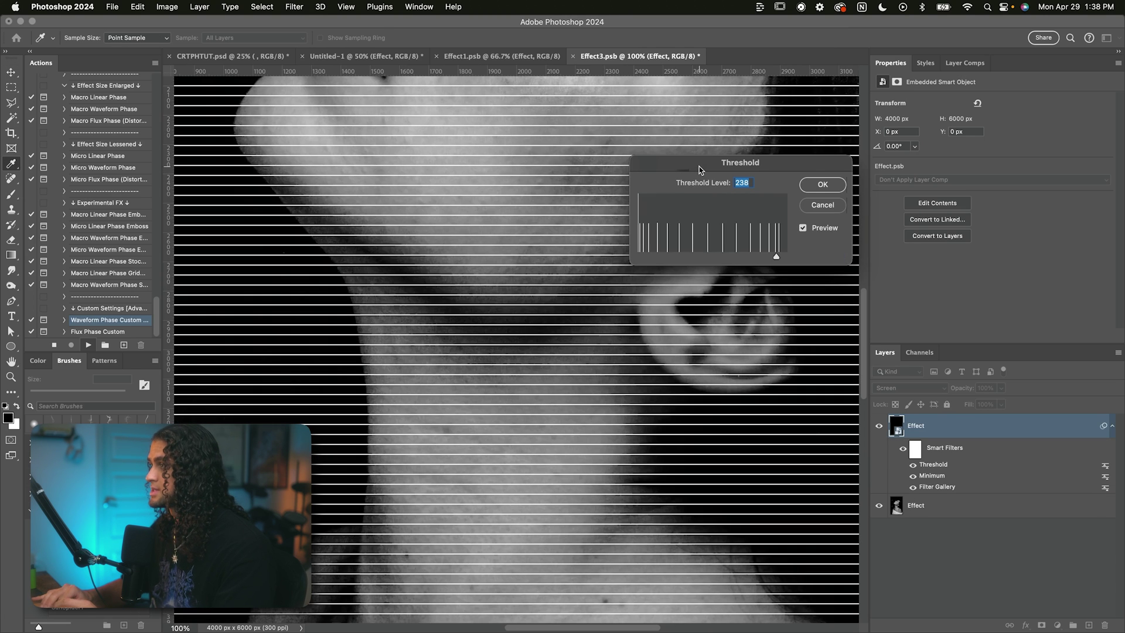
{"action": "left_click_drag", "start_coordinate": [701, 170], "coordinate": [662, 159]}
{"action": "left_click_drag", "start_coordinate": [737, 240], "coordinate": [666, 239]}
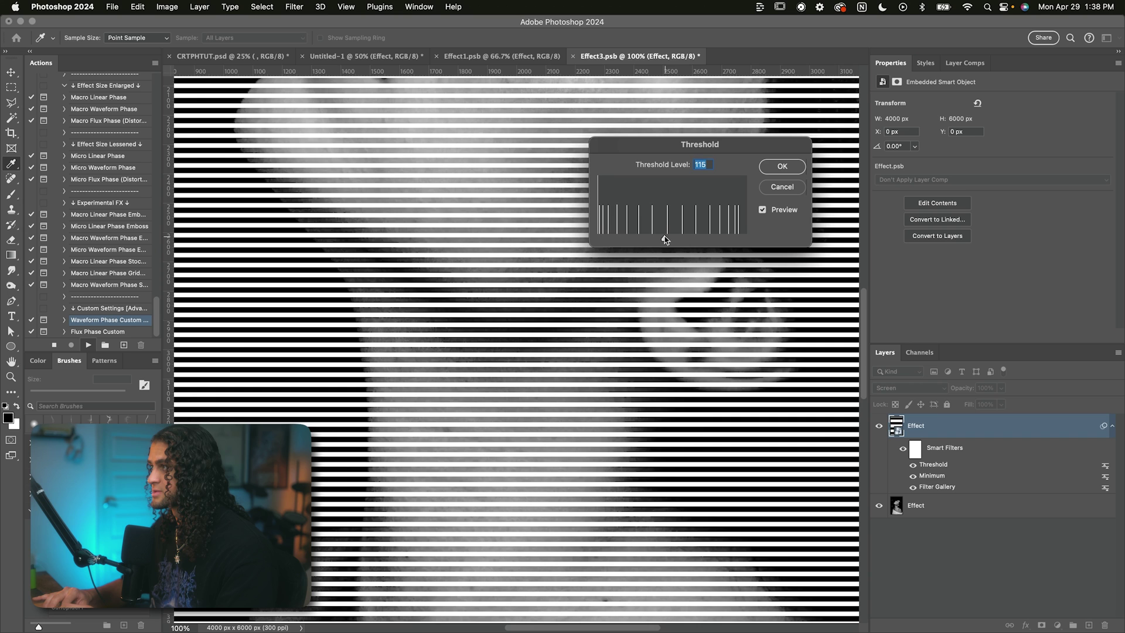
{"action": "left_click", "coordinate": [781, 167]}
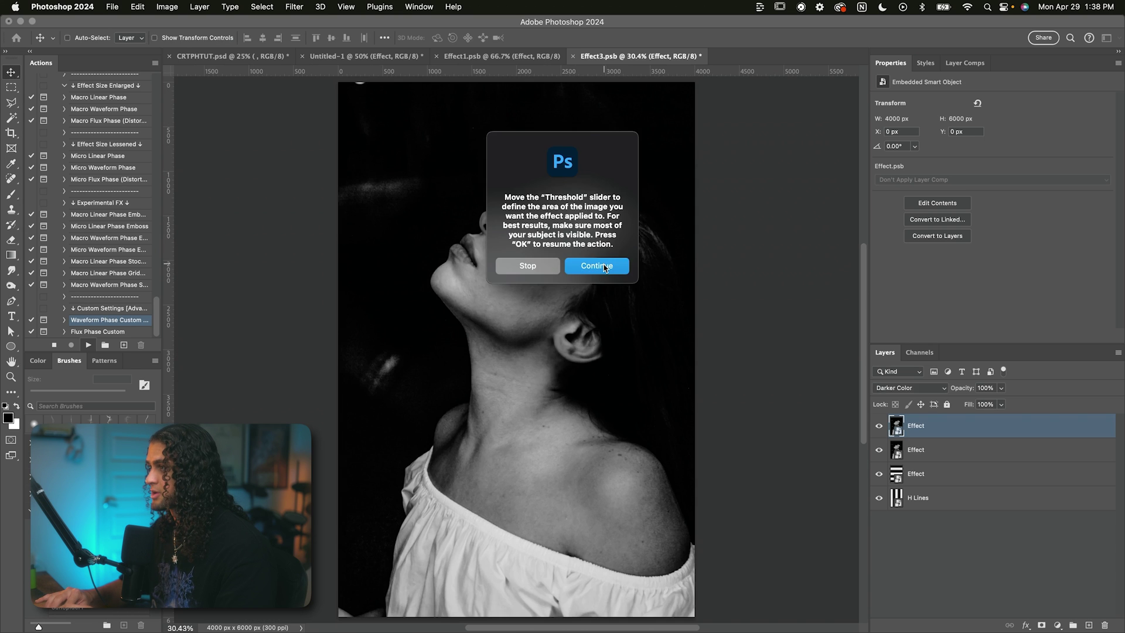
Drag the second Threshold level left to reveal more white, then apply it
{"action": "key", "text": "Return"}
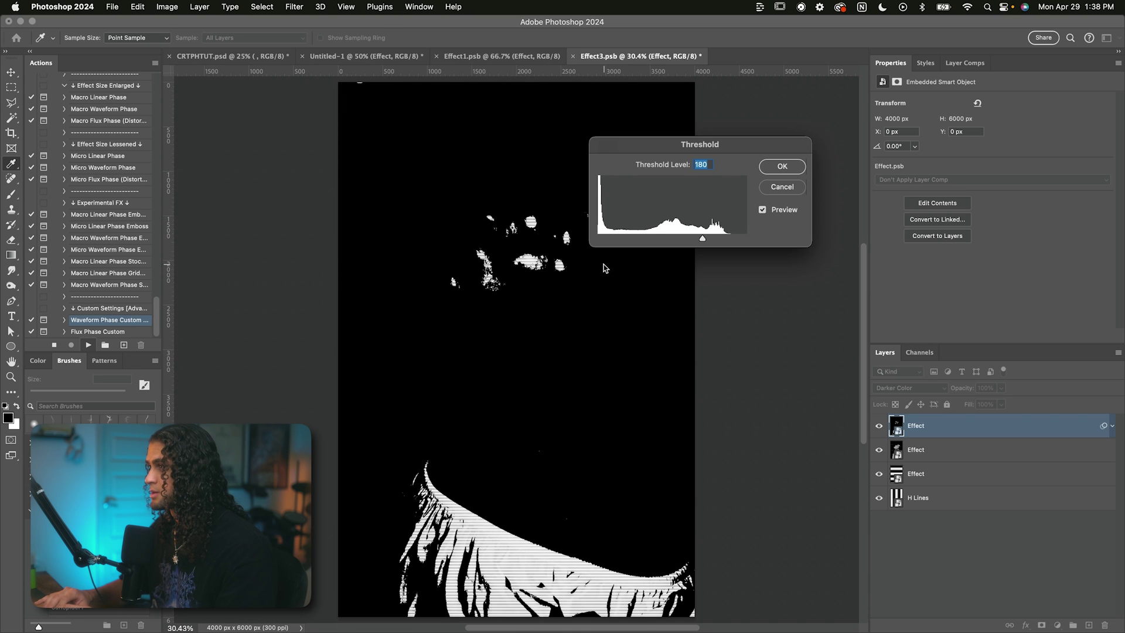
{"action": "left_click_drag", "start_coordinate": [703, 240], "coordinate": [619, 239]}
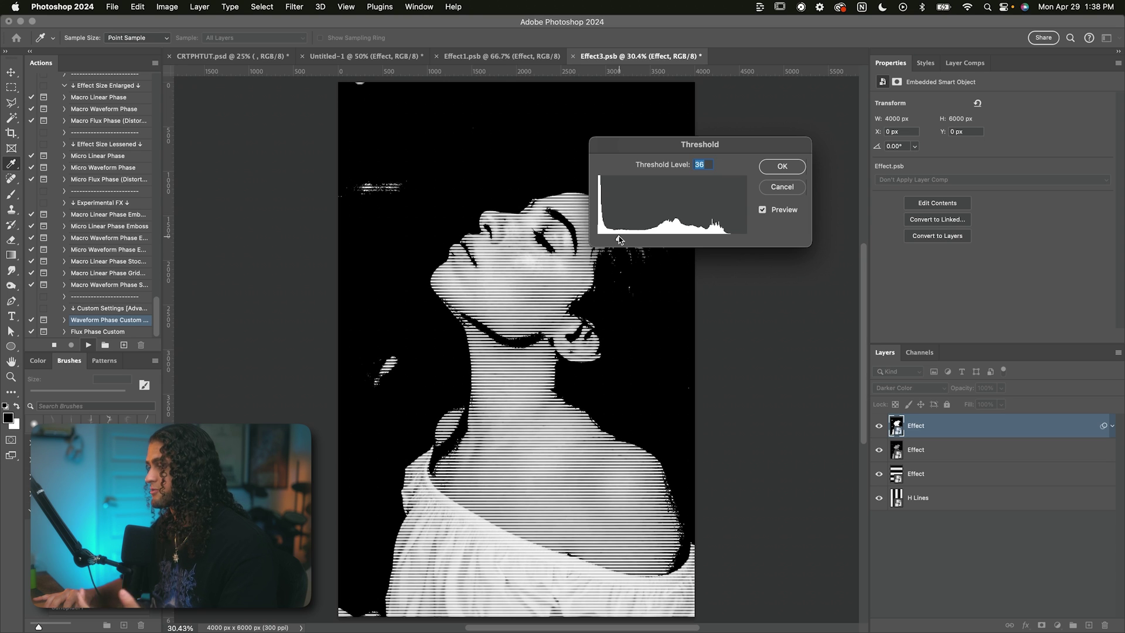
{"action": "key", "text": "Return"}
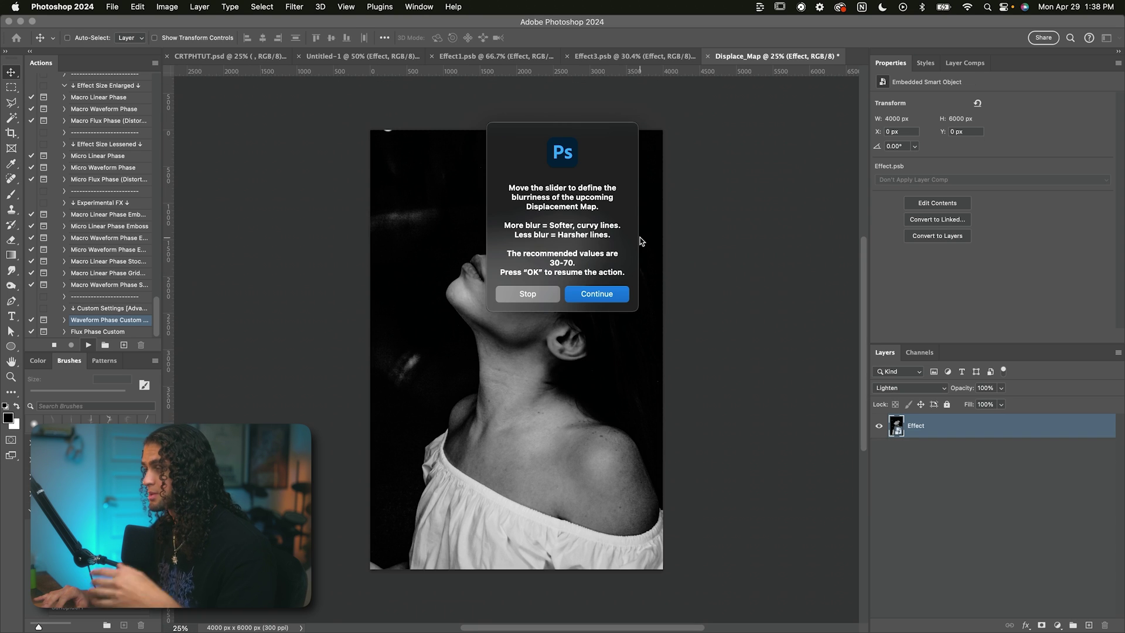
Blur the Displace_Map portrait with a Gaussian Blur radius of about 70 pixels
{"action": "left_click", "coordinate": [604, 294]}
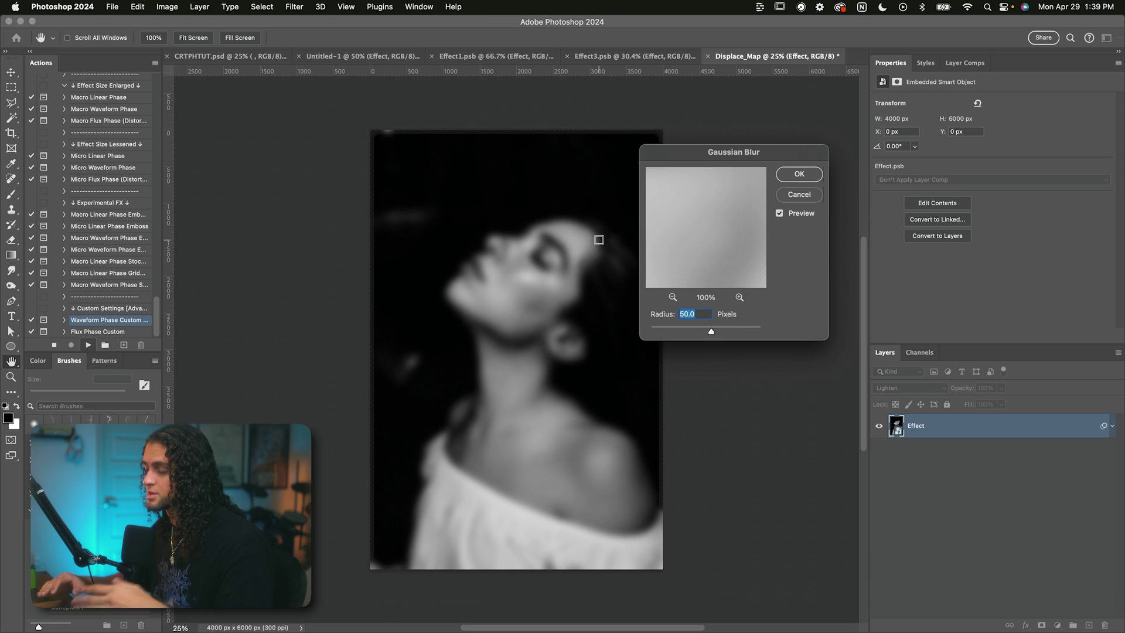
{"action": "mouse_move", "coordinate": [685, 155]}
{"action": "left_mouse_down"}
{"action": "mouse_move", "coordinate": [655, 155]}
{"action": "mouse_move", "coordinate": [697, 156]}
{"action": "left_mouse_up"}
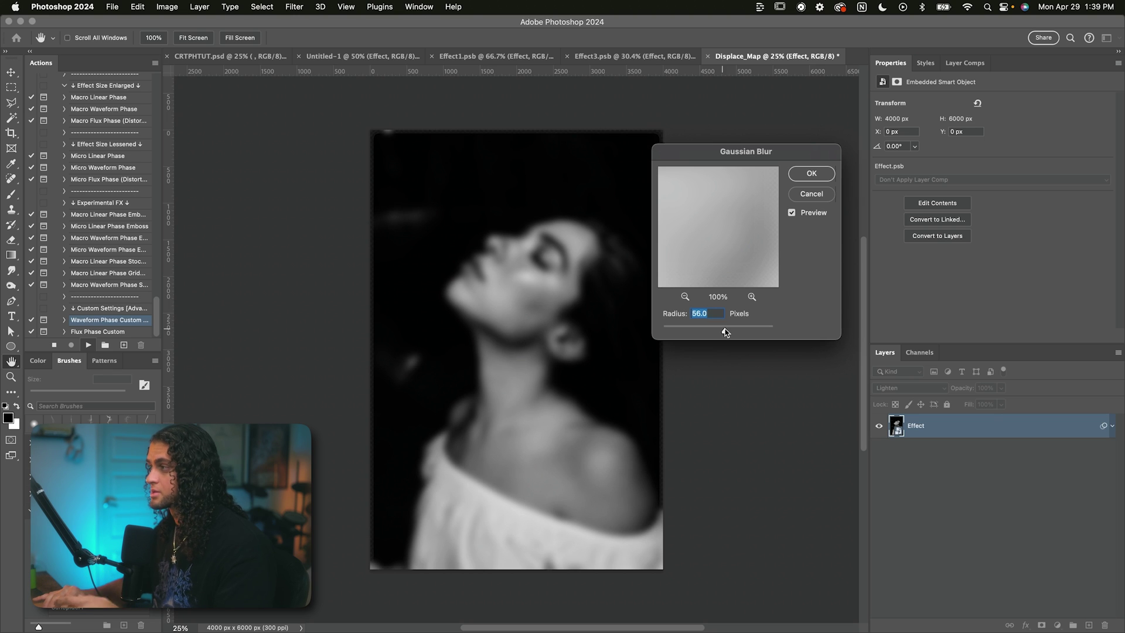
{"action": "left_click_drag", "start_coordinate": [724, 331], "coordinate": [736, 332]}
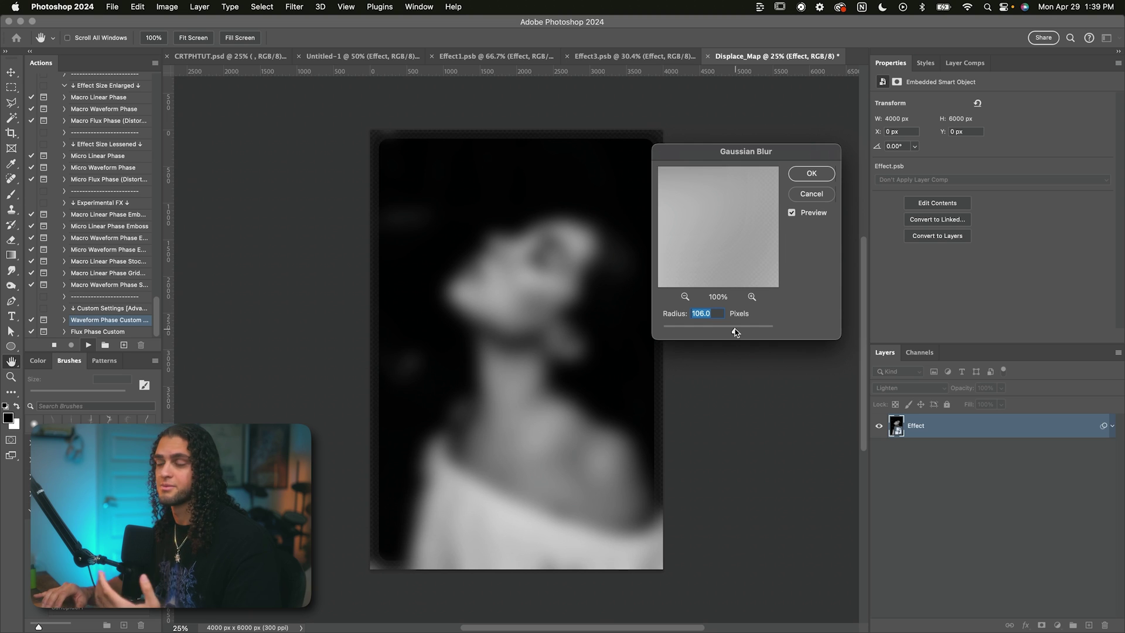
{"action": "left_click_drag", "start_coordinate": [736, 333], "coordinate": [694, 333]}
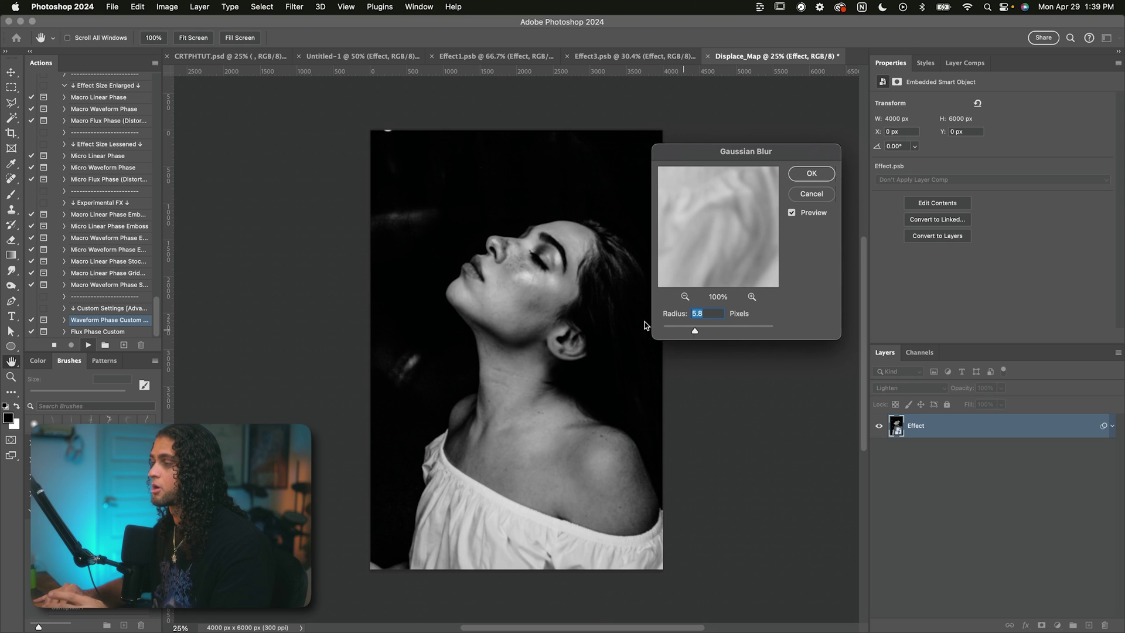
{"action": "left_click_drag", "start_coordinate": [695, 331], "coordinate": [728, 332]}
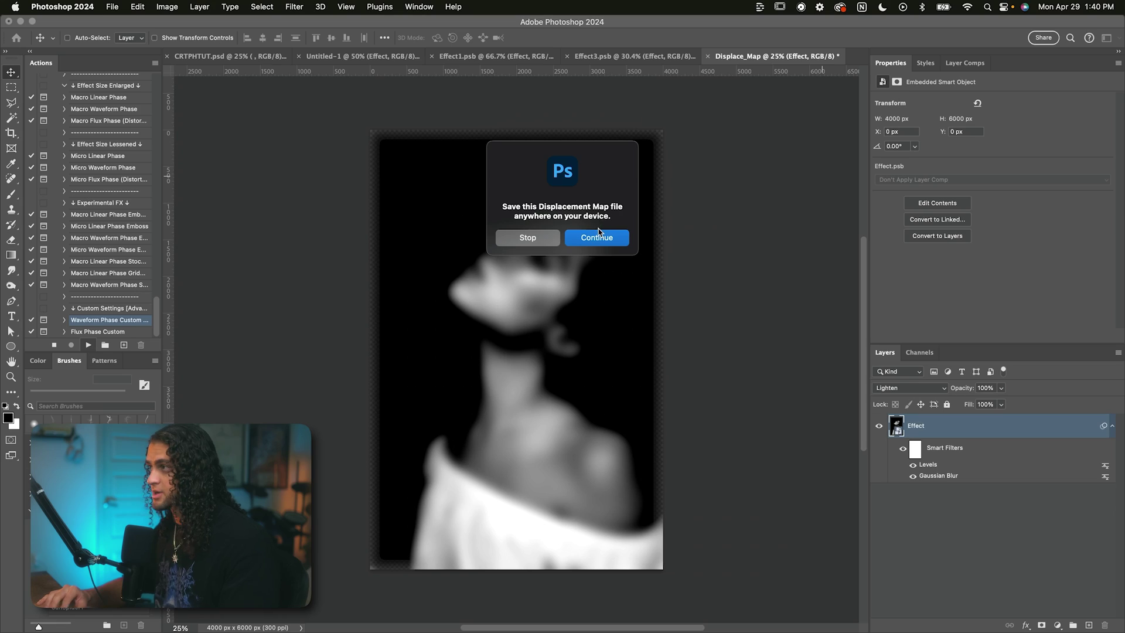
Save the displacement map as Displace_Map.psd
{"action": "left_click", "coordinate": [596, 237]}
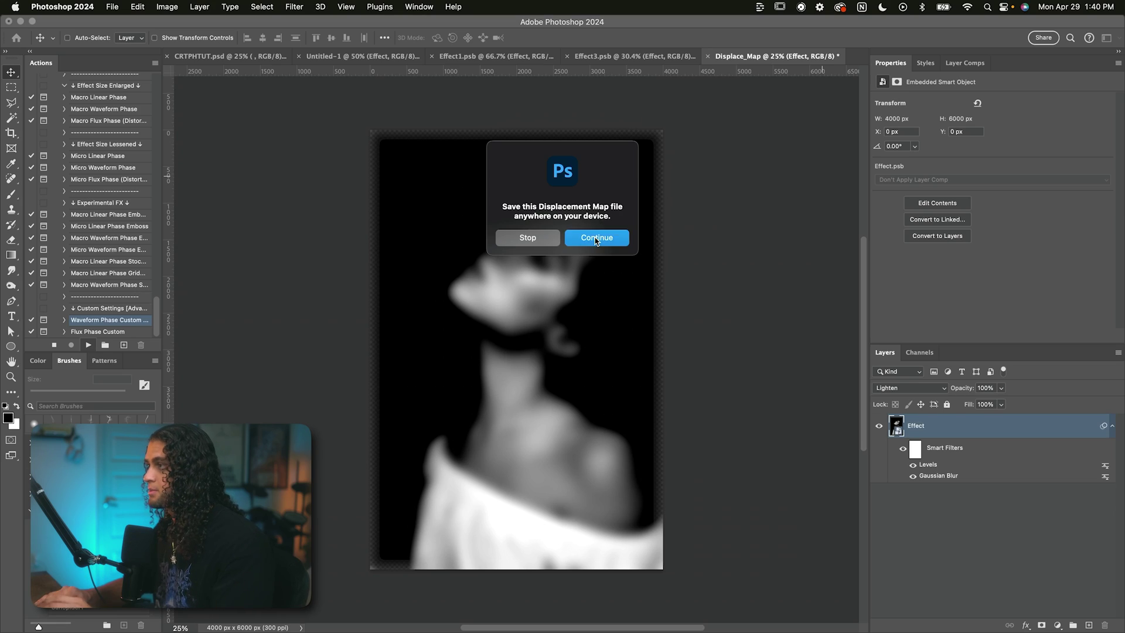
{"action": "left_click_drag", "start_coordinate": [658, 85], "coordinate": [590, 105]}
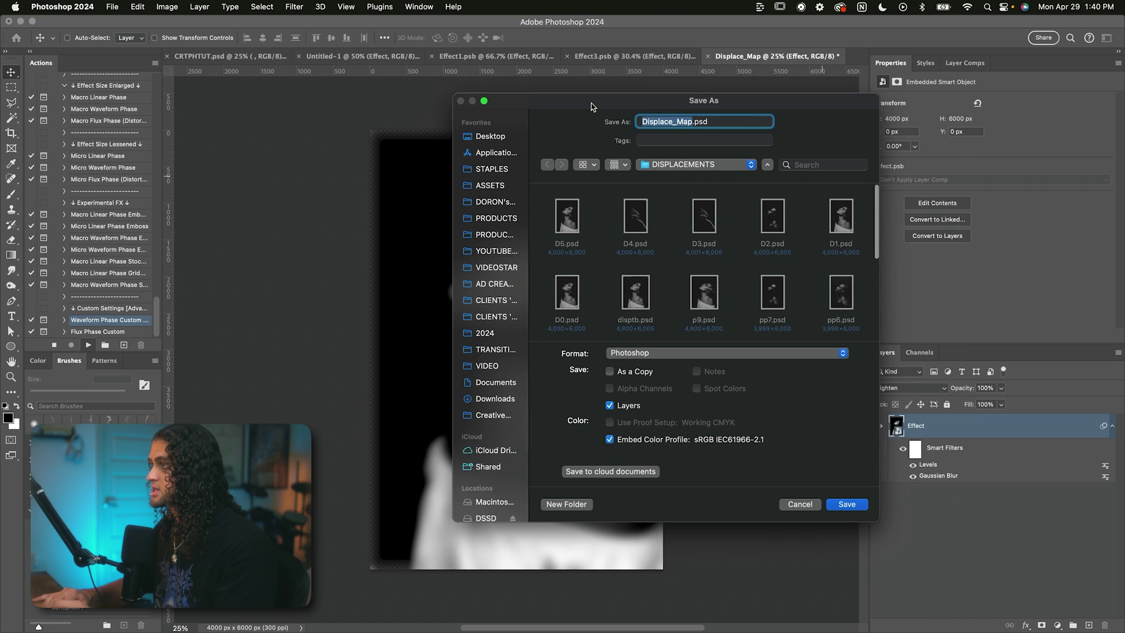
{"action": "key", "text": "Return"}
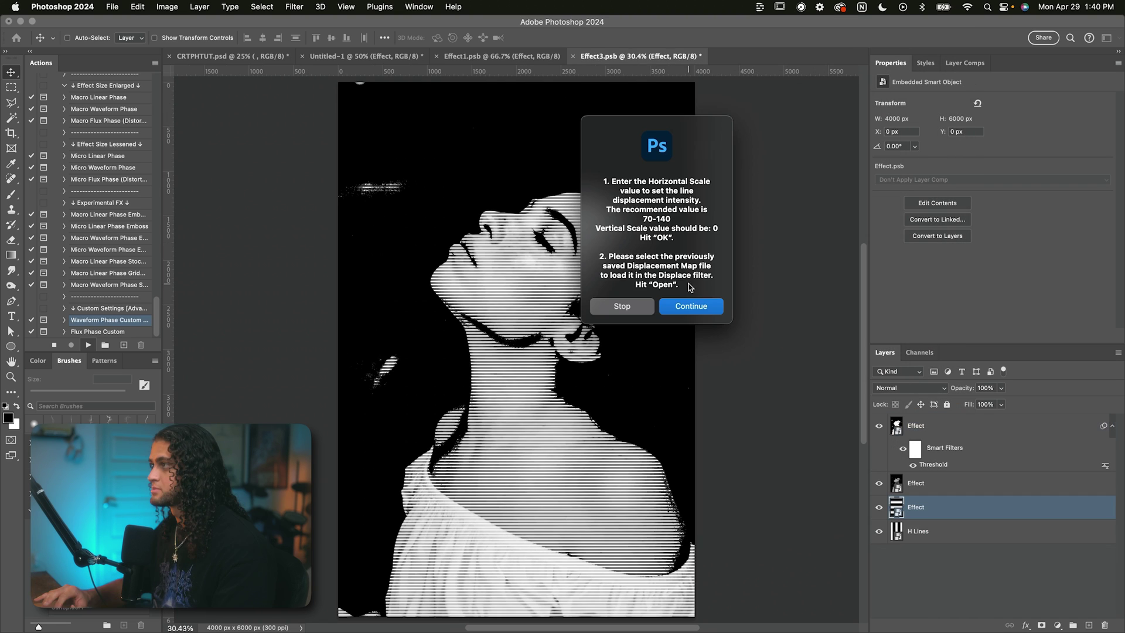
Set the Displace filter's Horizontal Scale to 100 and confirm
{"action": "left_click", "coordinate": [683, 307]}
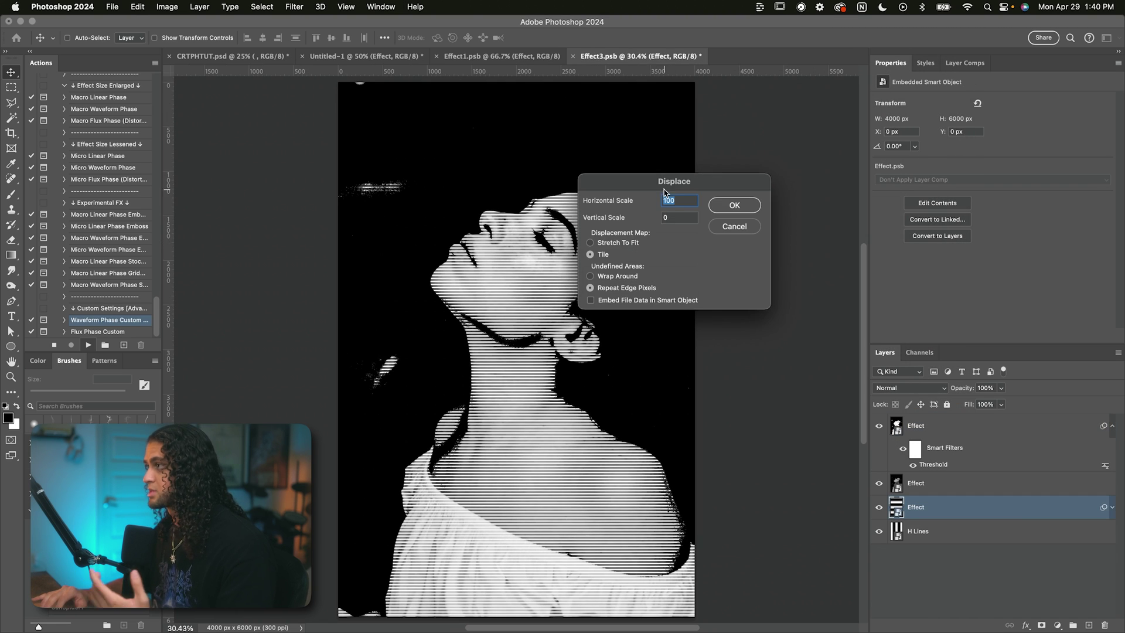
{"action": "left_click_drag", "start_coordinate": [664, 183], "coordinate": [728, 235]}
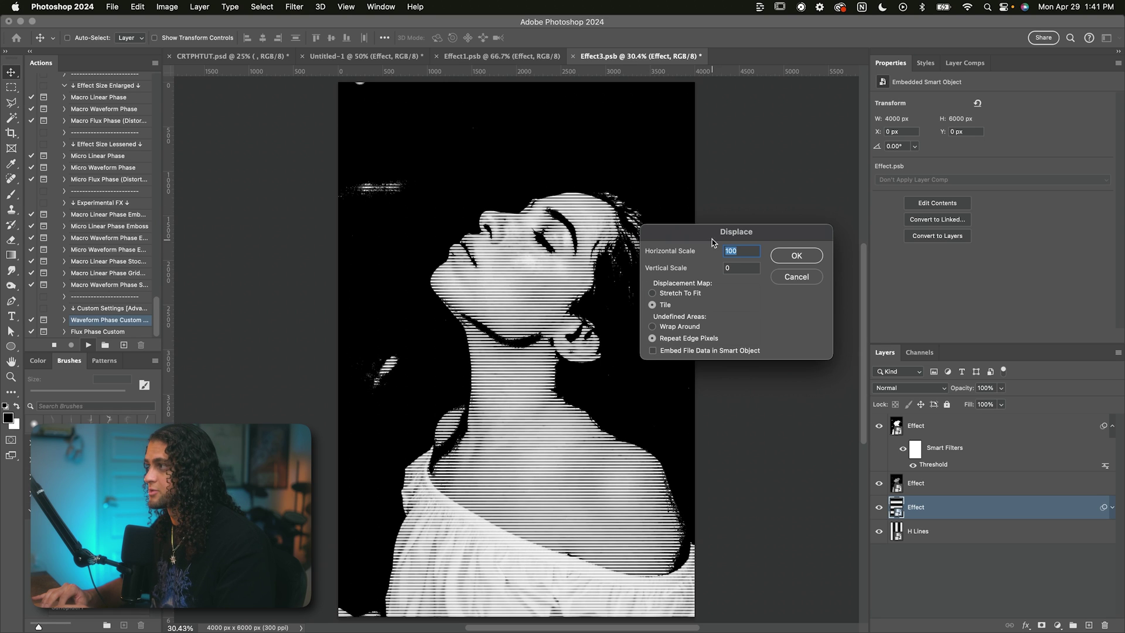
{"action": "left_click_drag", "start_coordinate": [711, 238], "coordinate": [700, 281]}
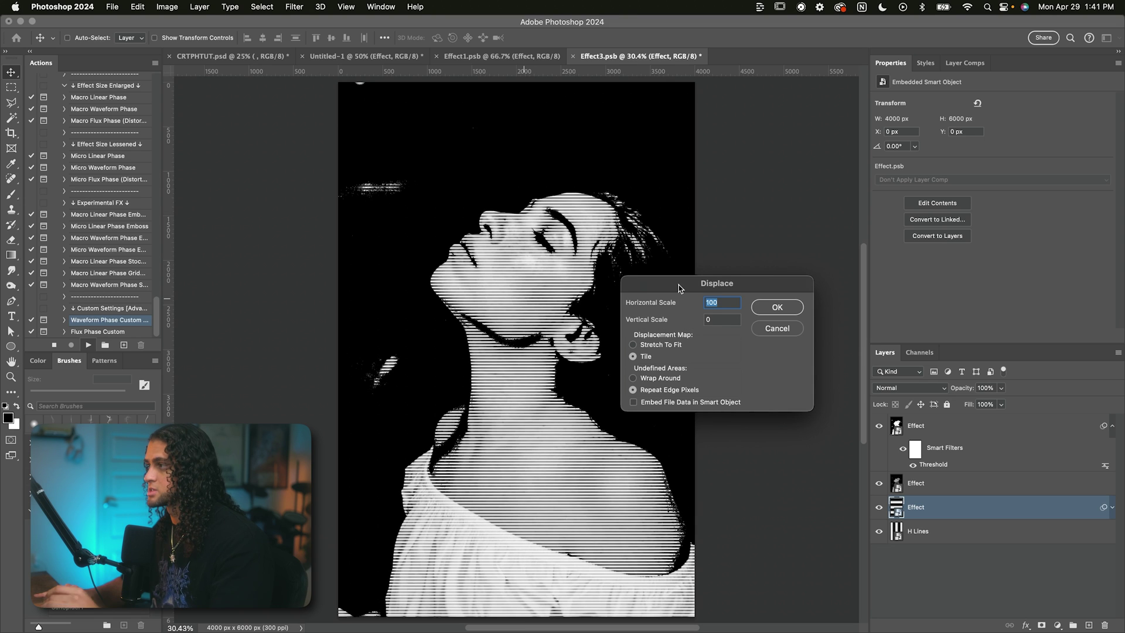
{"action": "left_click_drag", "start_coordinate": [689, 288], "coordinate": [666, 287]}
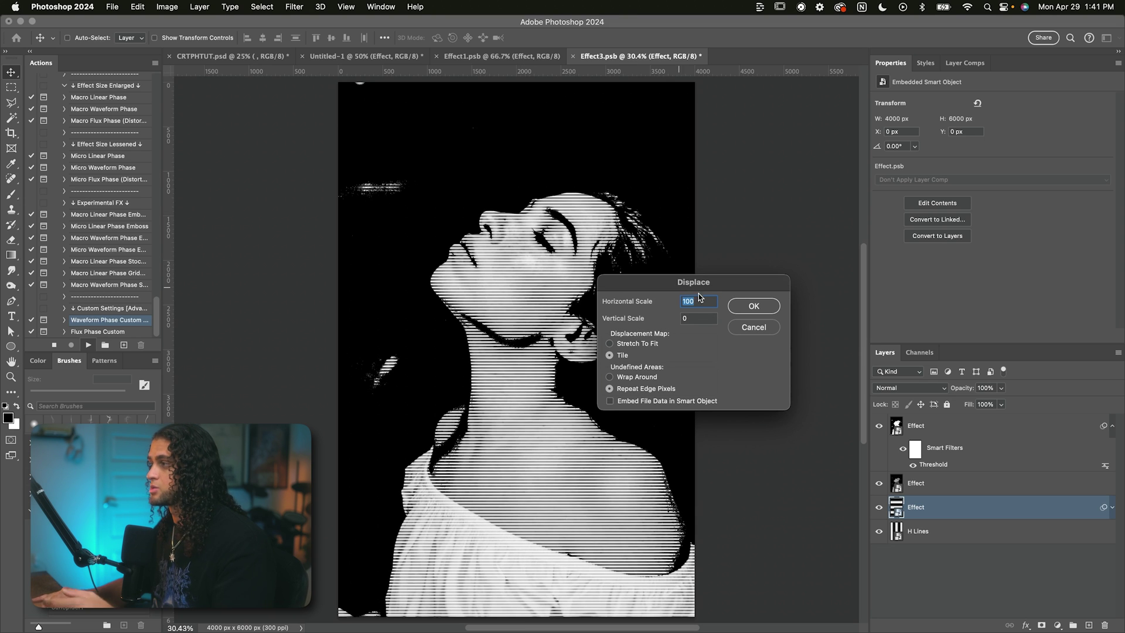
{"action": "left_click_drag", "start_coordinate": [700, 284], "coordinate": [701, 302]}
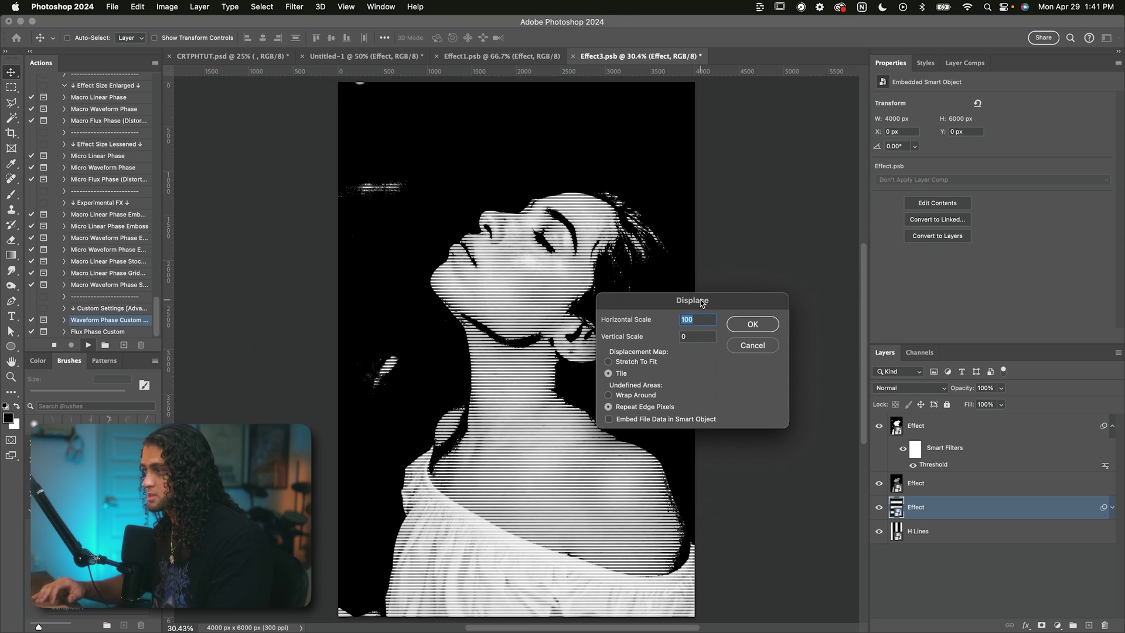
{"action": "type", "text": "100"}
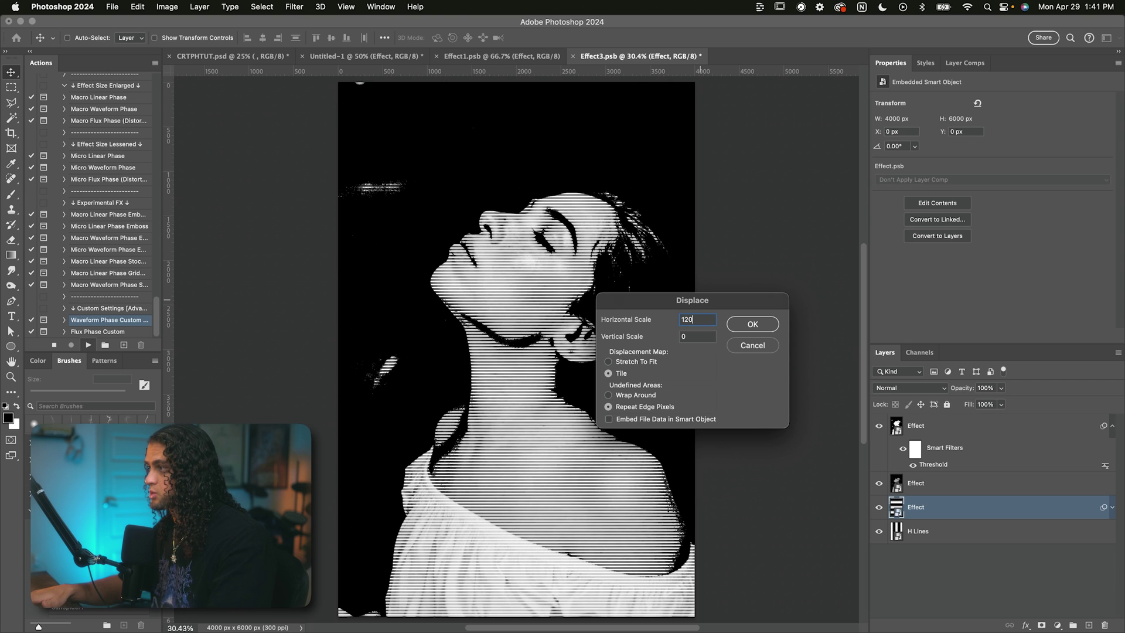
{"action": "left_click", "coordinate": [753, 323]}
Load D6.psd as the displacement map
{"action": "left_click_drag", "start_coordinate": [505, 91], "coordinate": [681, 105]}
{"action": "left_click", "coordinate": [590, 164]}
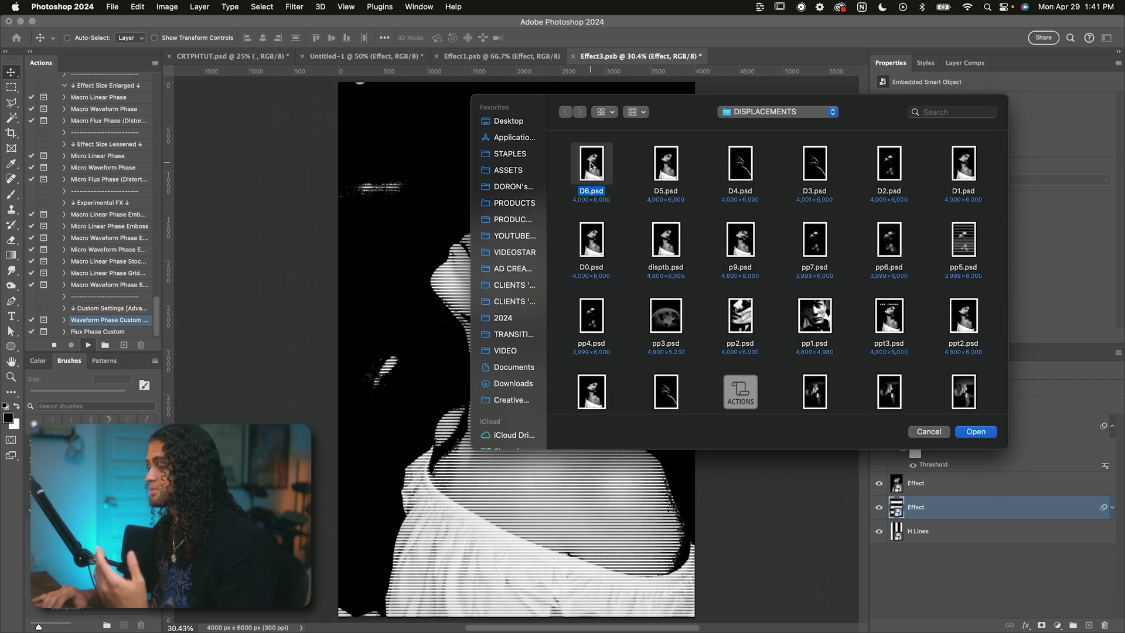
{"action": "left_click", "coordinate": [976, 431]}
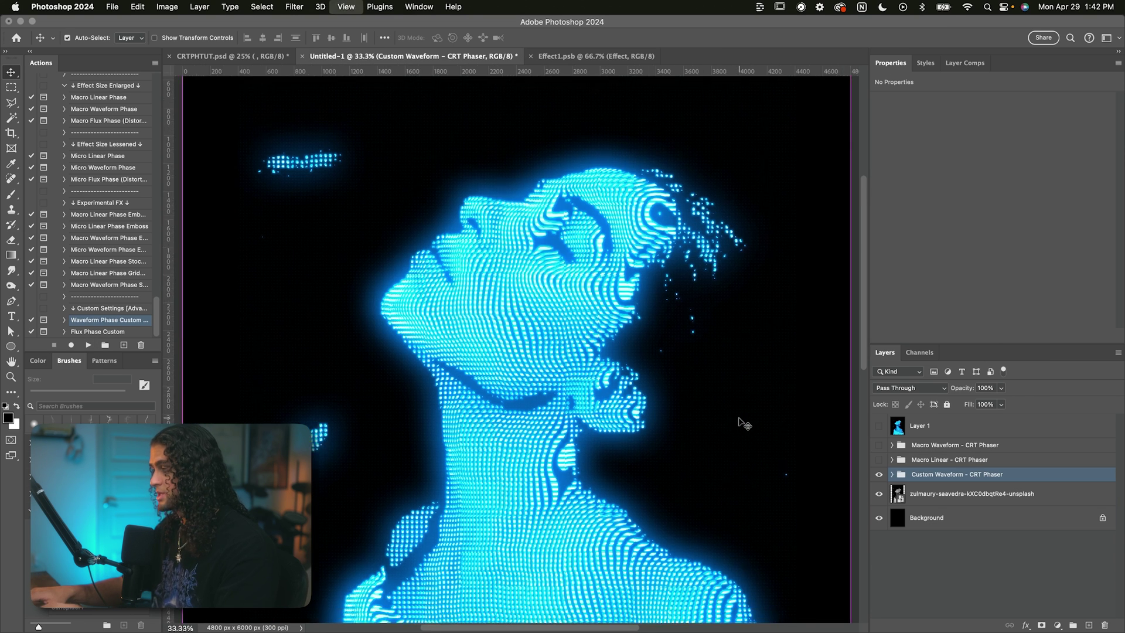
Zoom in and select the group's Color / Saturation layer (Hue 209, Saturation 100, Colorize)
{"action": "key", "text": "super+equal"}
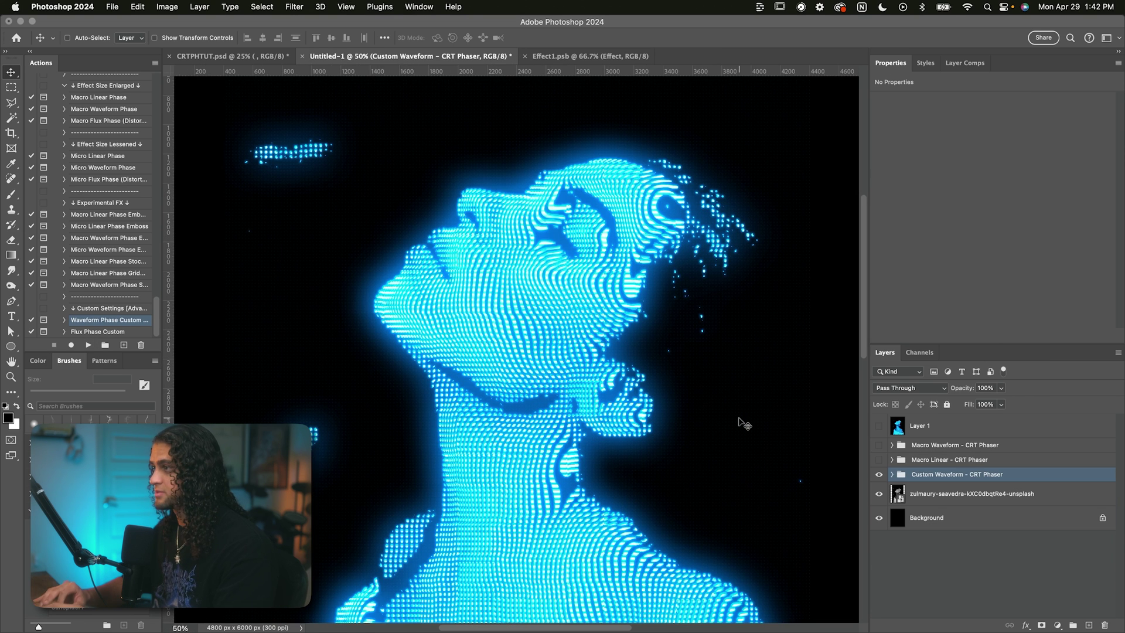
{"action": "scroll", "coordinate": [727, 287], "scroll_direction": "down", "scroll_amount": 3}
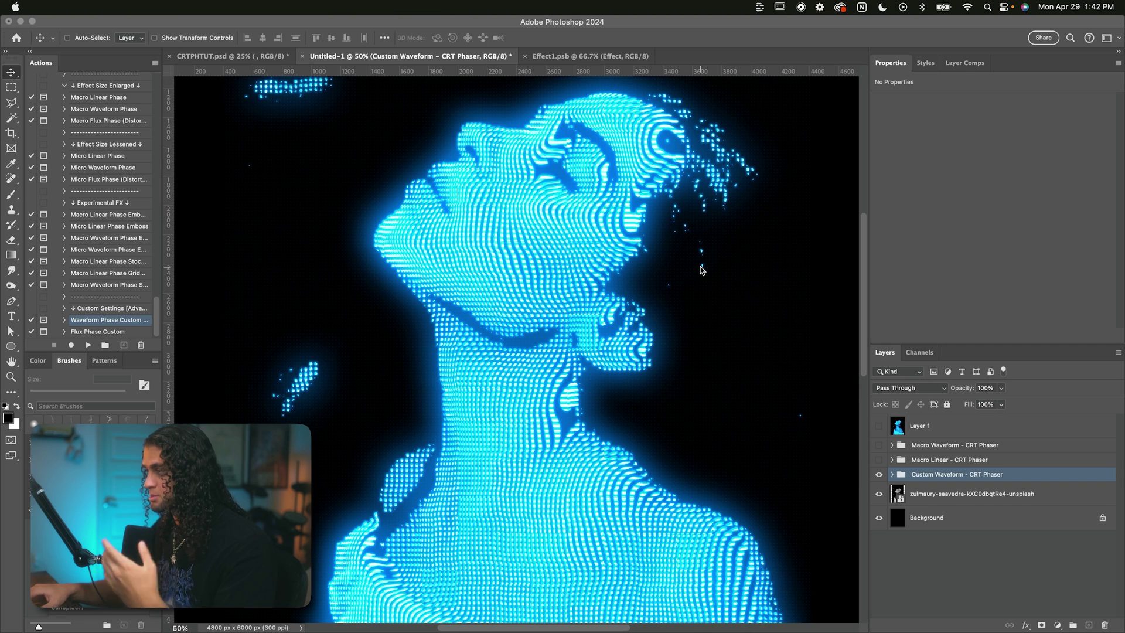
{"action": "scroll", "coordinate": [701, 270], "scroll_direction": "down", "scroll_amount": 2}
{"action": "scroll", "coordinate": [702, 270], "scroll_direction": "up", "scroll_amount": 2}
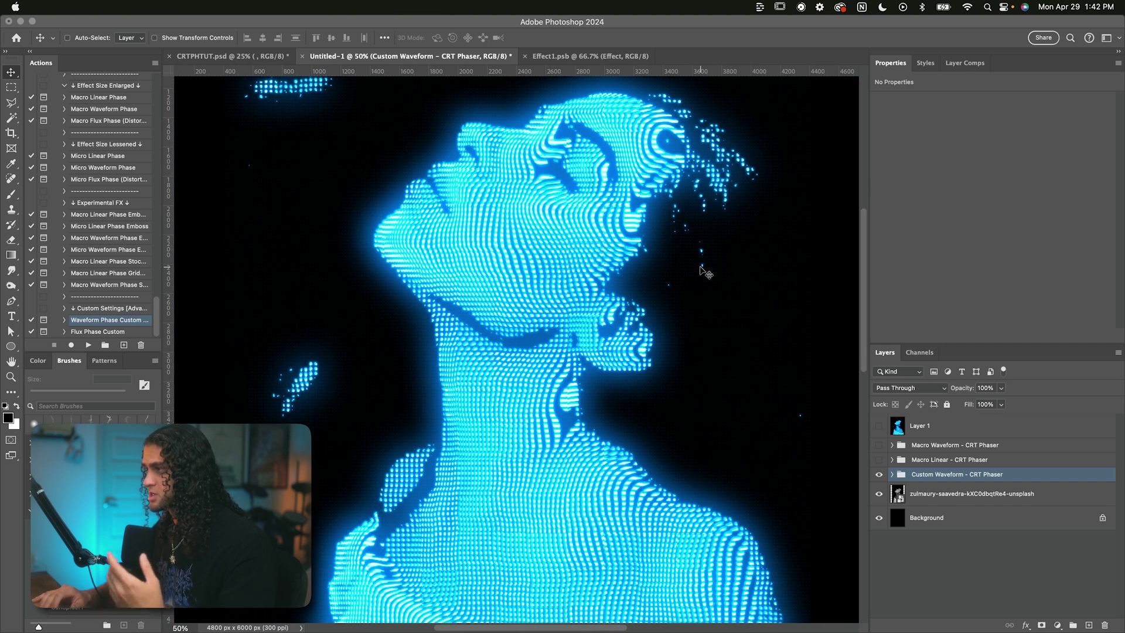
{"action": "scroll", "coordinate": [595, 238], "scroll_direction": "up", "scroll_amount": 1}
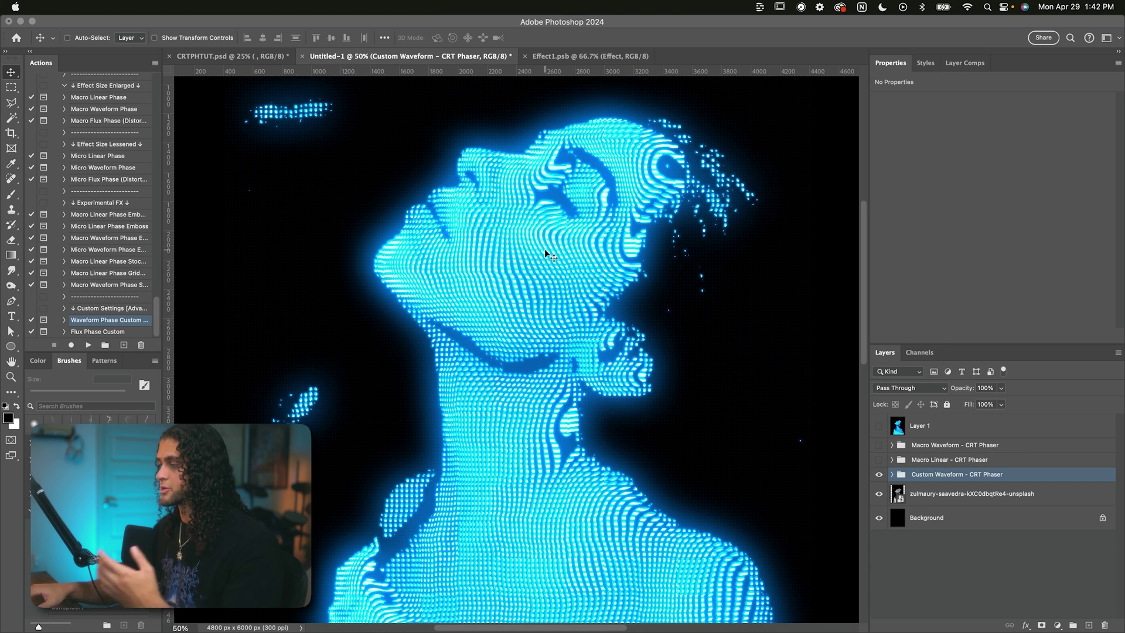
{"action": "scroll", "coordinate": [543, 249], "scroll_direction": "down", "scroll_amount": 2}
{"action": "scroll", "coordinate": [545, 249], "scroll_direction": "up", "scroll_amount": 2}
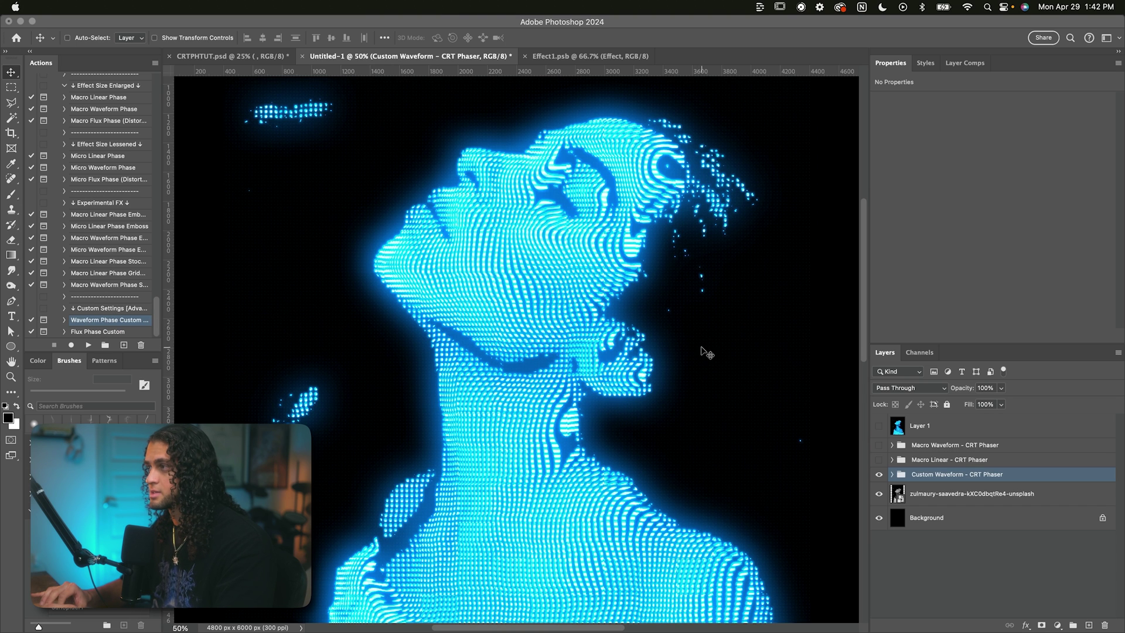
{"action": "scroll", "coordinate": [703, 351], "scroll_direction": "up", "scroll_amount": 3}
{"action": "scroll", "coordinate": [618, 321], "scroll_direction": "down", "scroll_amount": 2}
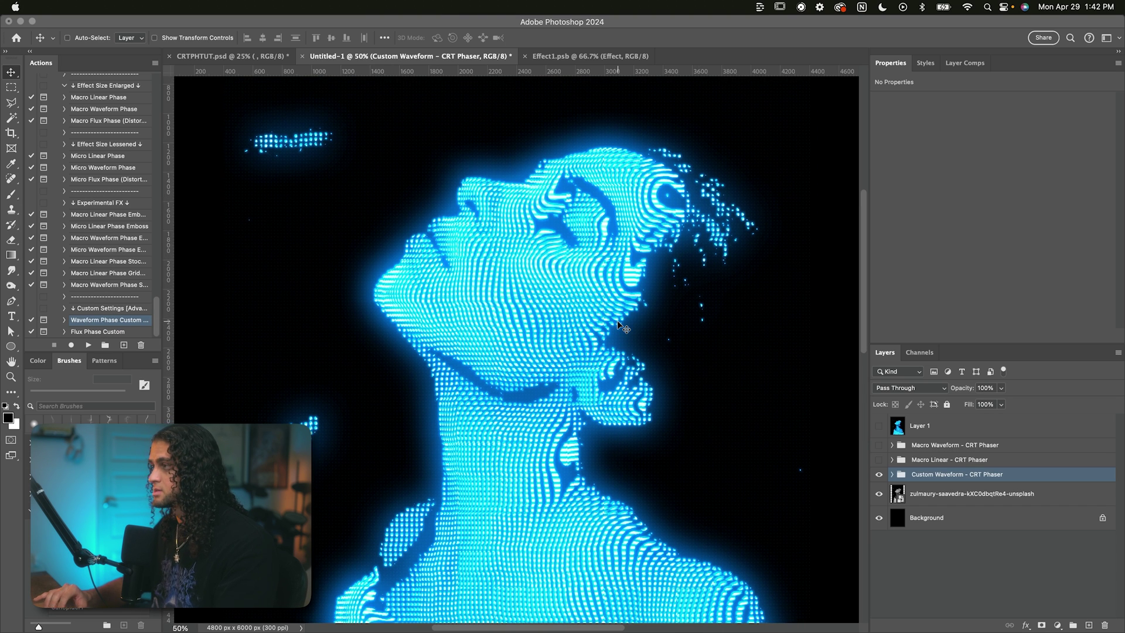
{"action": "left_click", "coordinate": [621, 327], "text": "super"}
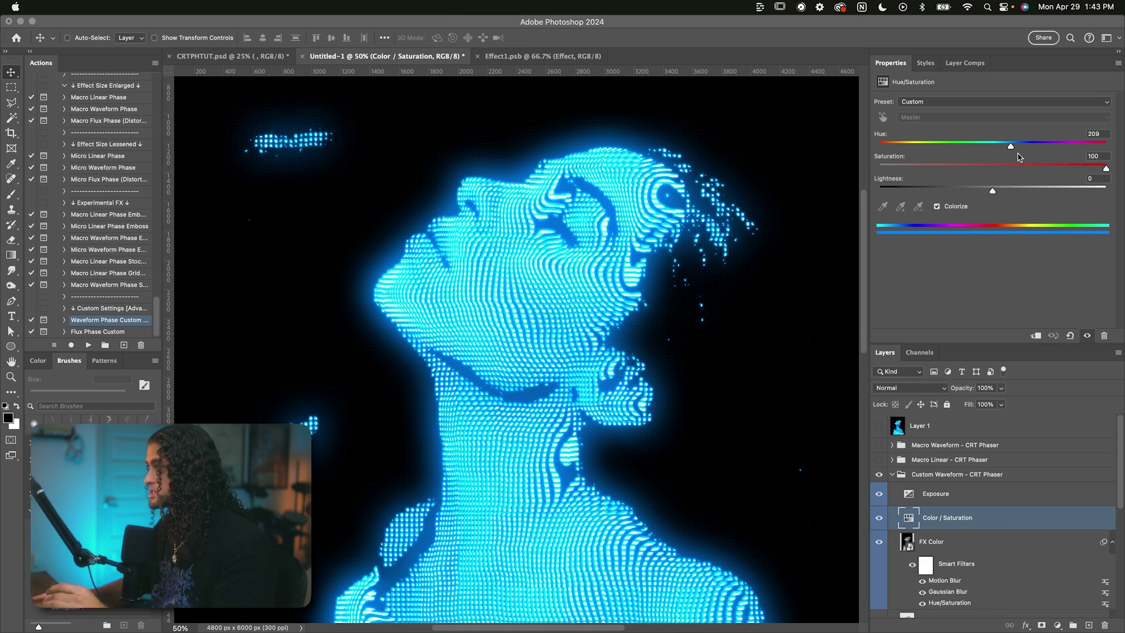
Shift the waveform hue from blue to orange (about 27–30) and select the Exposure layer
{"action": "left_click_drag", "start_coordinate": [1012, 147], "coordinate": [899, 147]}
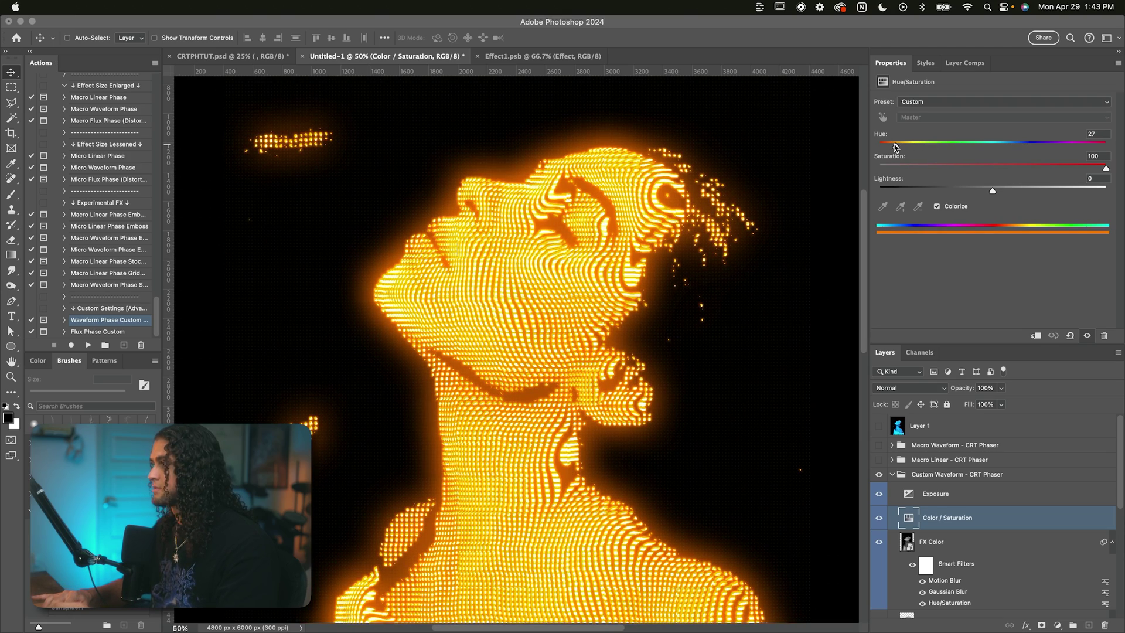
{"action": "left_click", "coordinate": [625, 335], "text": "super"}
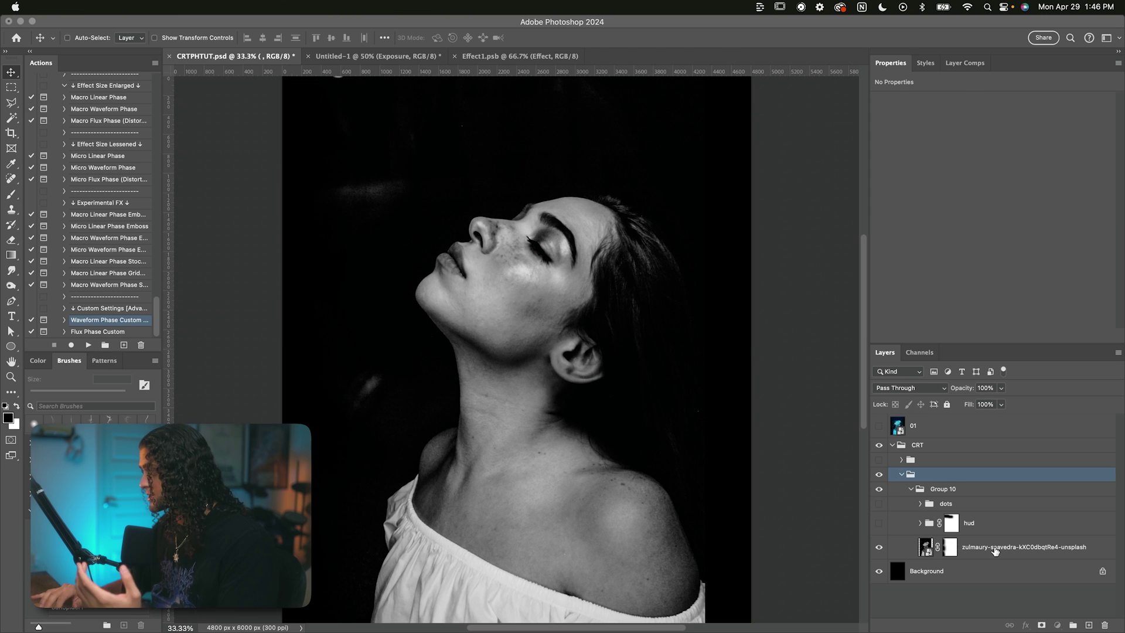
Select the black-and-white photo layer, turn on the hud and dots layers, and select the hud group
{"action": "left_click", "coordinate": [993, 550]}
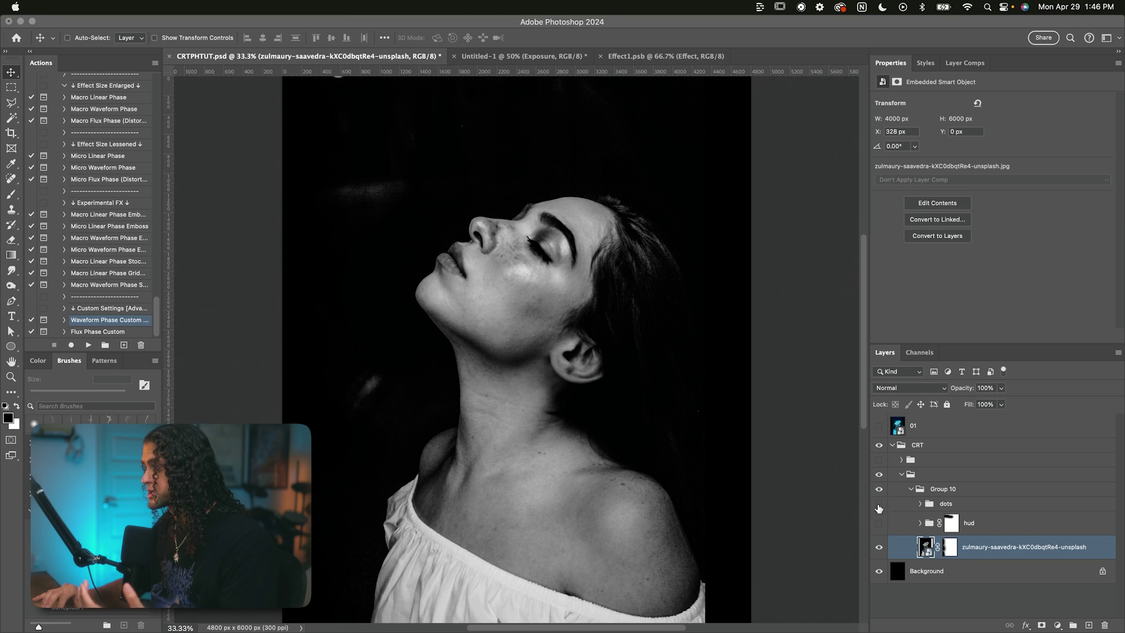
{"action": "left_click", "coordinate": [878, 523]}
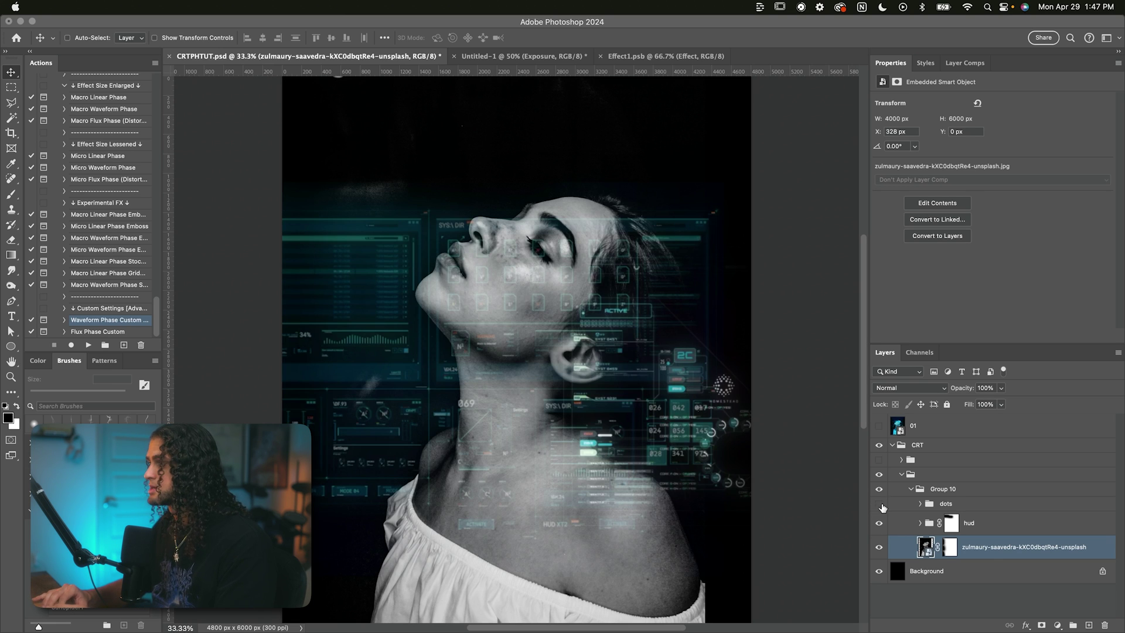
{"action": "left_click", "coordinate": [878, 504]}
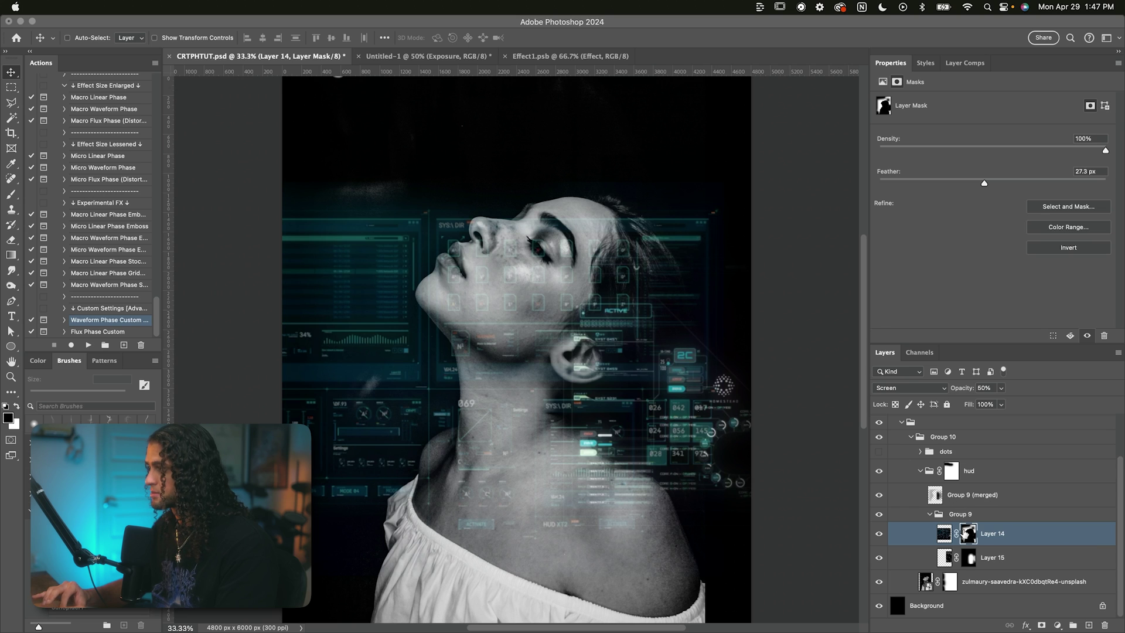
{"action": "scroll", "coordinate": [634, 360], "scroll_direction": "down", "scroll_amount": 2}
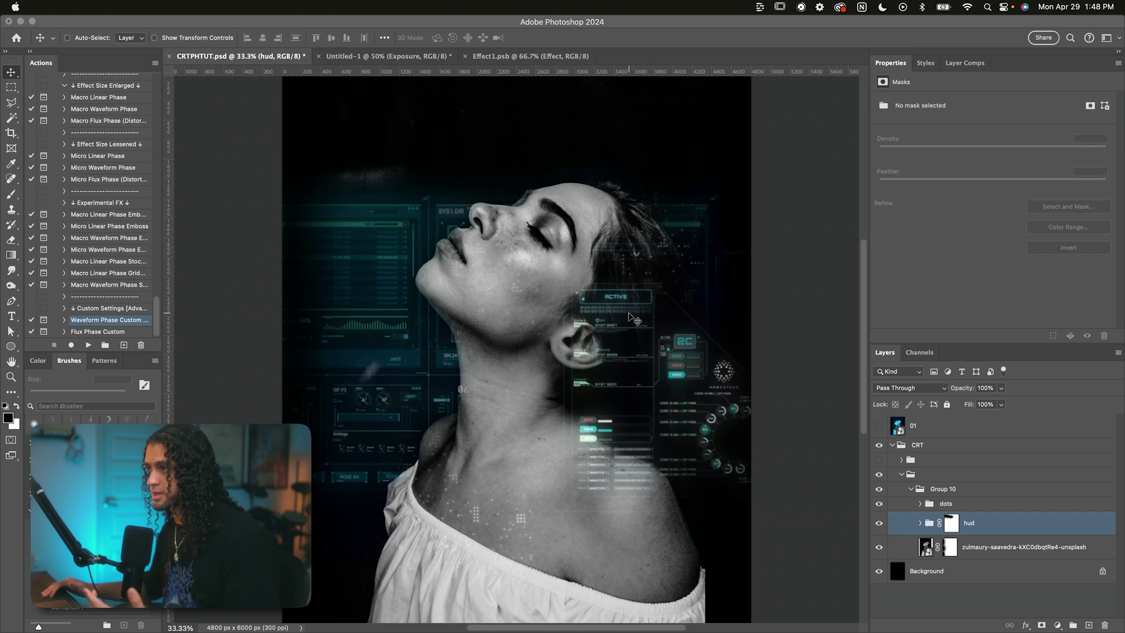
{"action": "left_click", "coordinate": [917, 475]}
Hide the photo group, show the CRT group, and briefly preview then hide layer 01
{"action": "left_click", "coordinate": [901, 474]}
{"action": "left_click", "coordinate": [879, 474]}
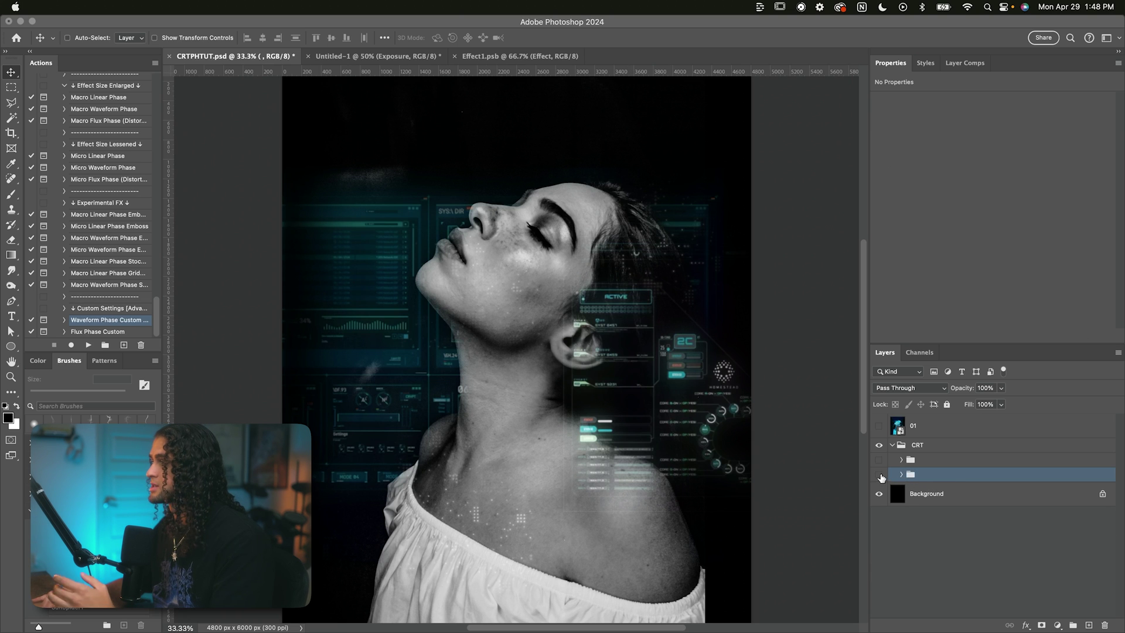
{"action": "left_click", "coordinate": [879, 459]}
{"action": "left_click", "coordinate": [919, 461]}
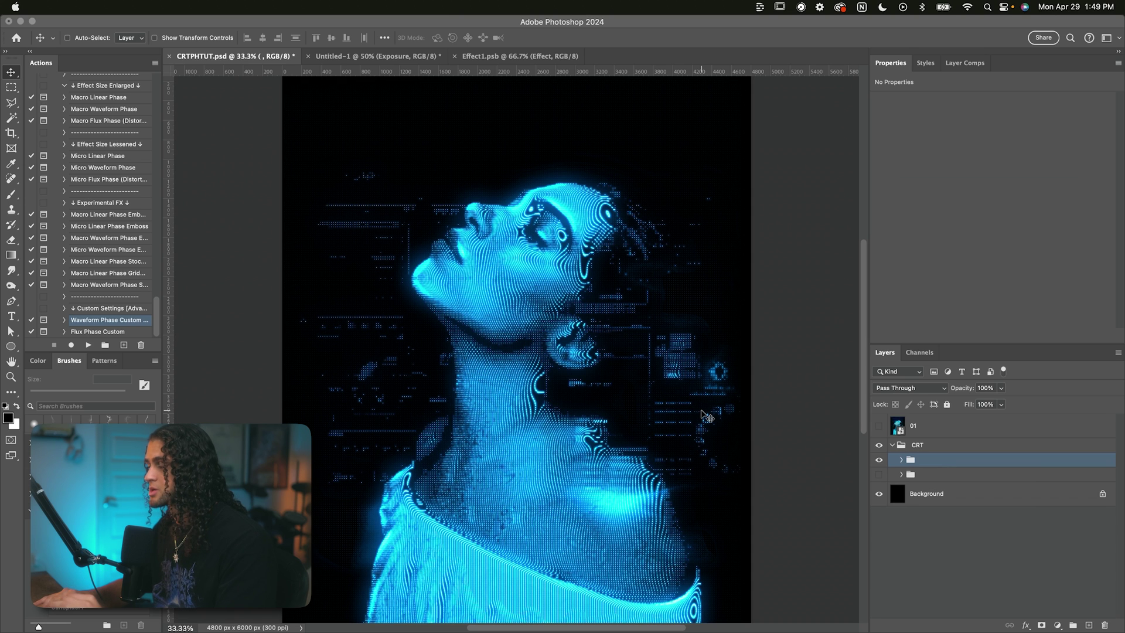
{"action": "left_click", "coordinate": [879, 427]}
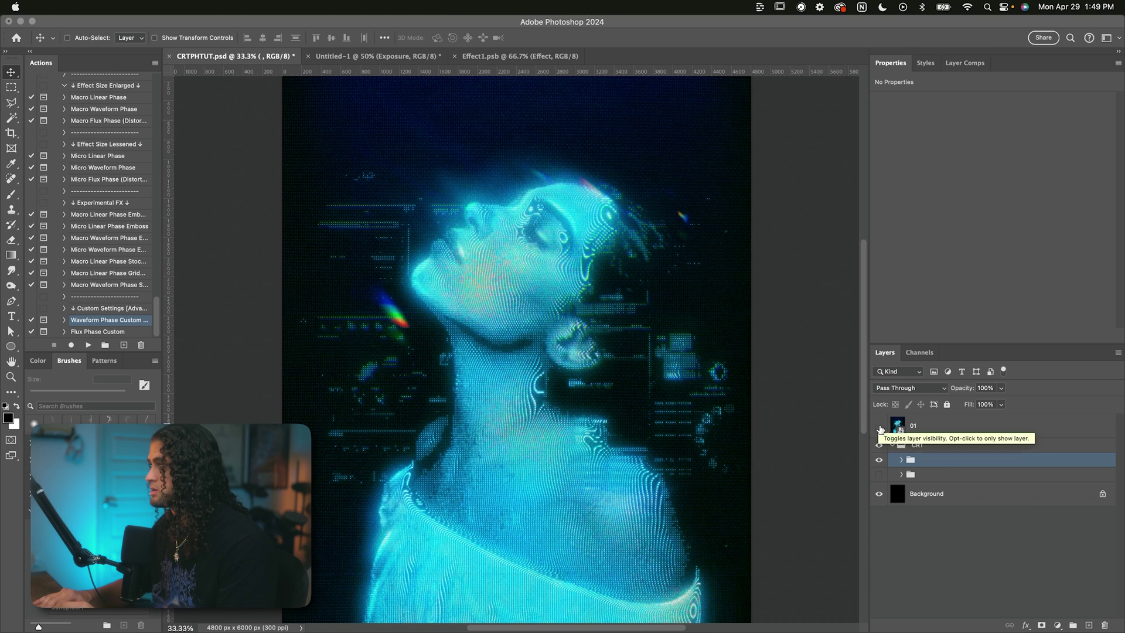
{"action": "left_click", "coordinate": [879, 427]}
Expand the CRT group and select the MACRO WAVEFORM group
{"action": "left_click", "coordinate": [900, 460]}
{"action": "scroll", "coordinate": [928, 537], "scroll_direction": "down", "scroll_amount": 3}
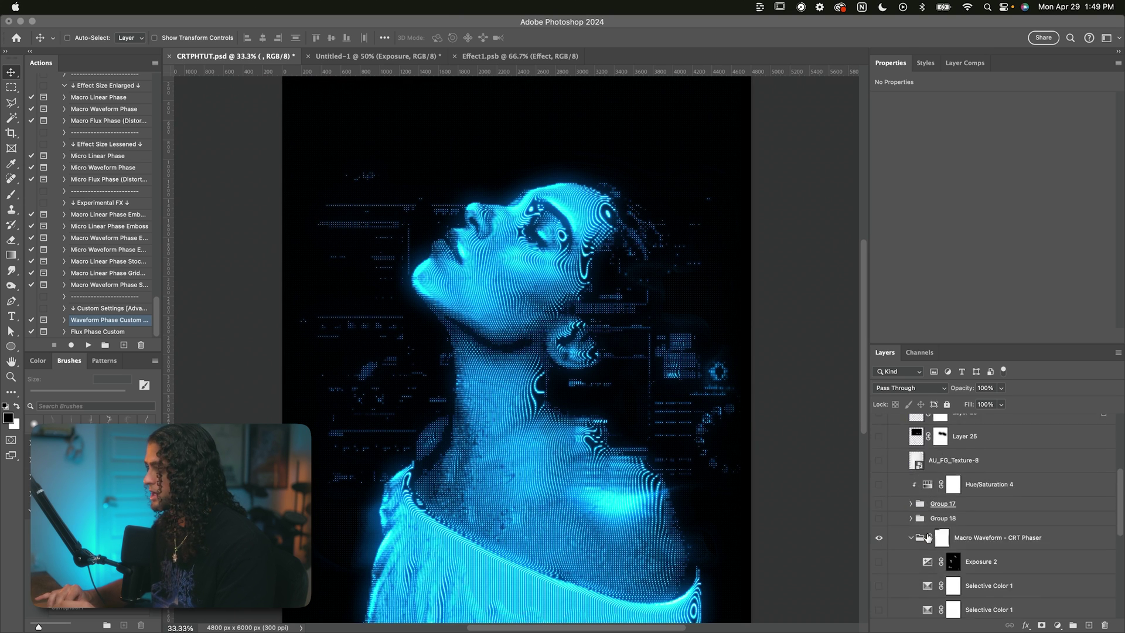
{"action": "scroll", "coordinate": [928, 537], "scroll_direction": "down", "scroll_amount": 2}
{"action": "left_click", "coordinate": [644, 366], "text": "super"}
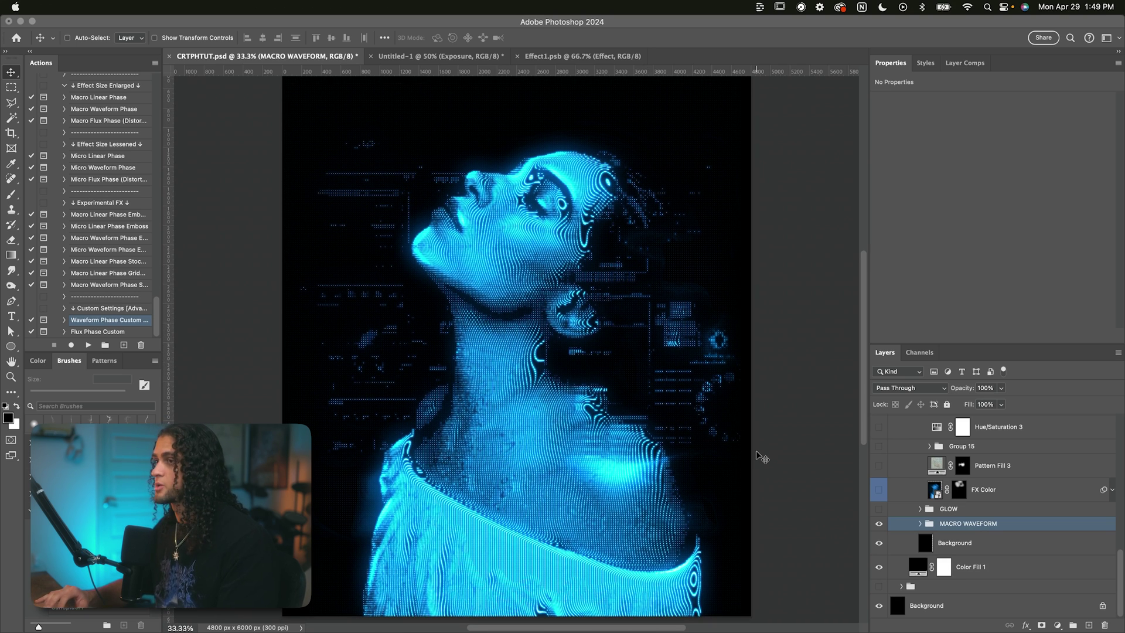
{"action": "scroll", "coordinate": [151, 271], "scroll_direction": "up", "scroll_amount": 10}
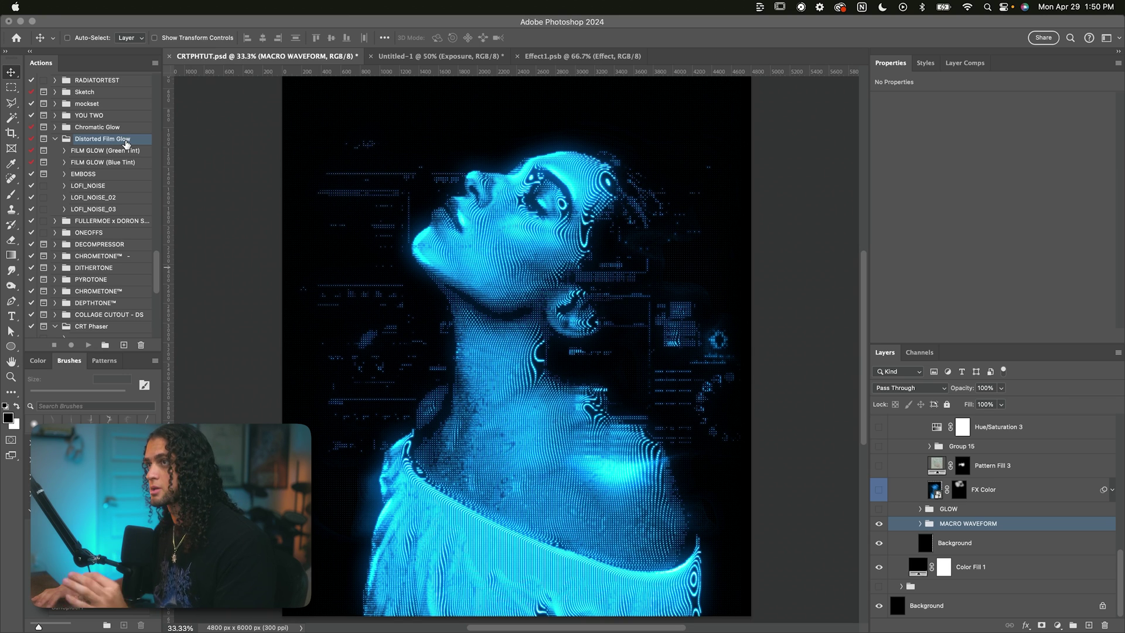
Switch on the GLOW group and the FX Color glow layer, viewing at 50%
{"action": "left_click", "coordinate": [882, 511]}
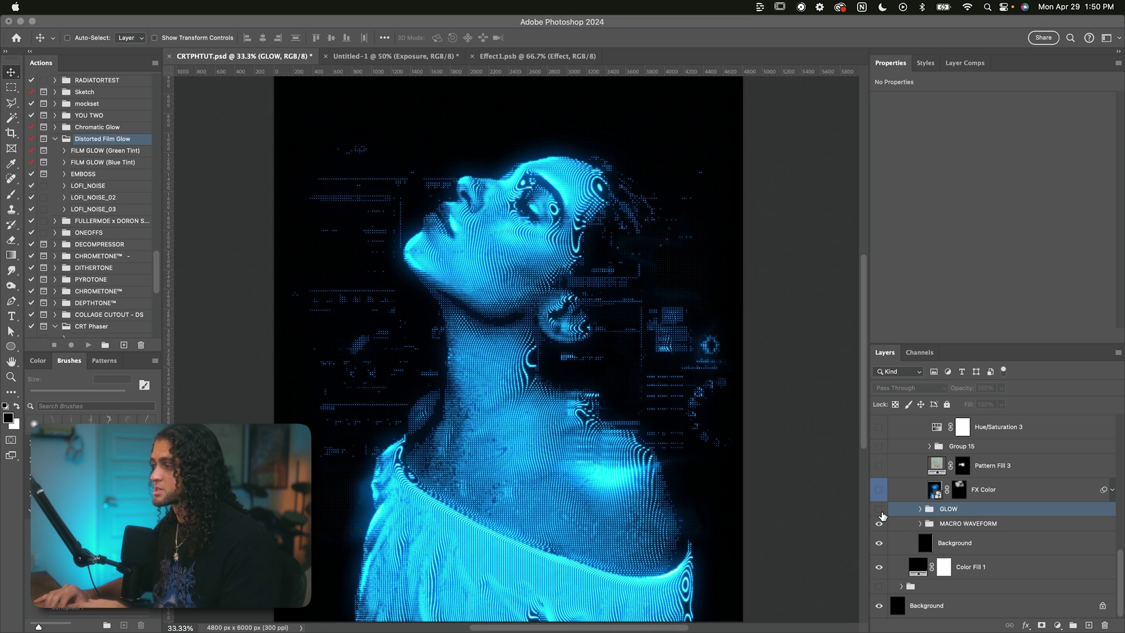
{"action": "left_click", "coordinate": [879, 509]}
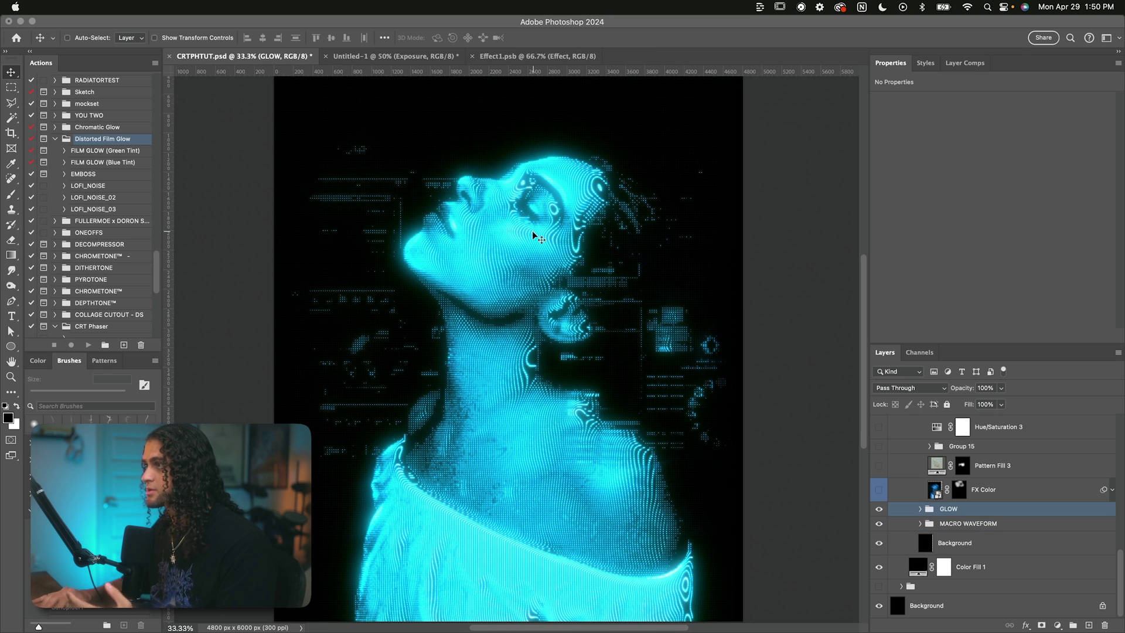
{"action": "scroll", "coordinate": [536, 236], "scroll_direction": "up", "scroll_amount": 3}
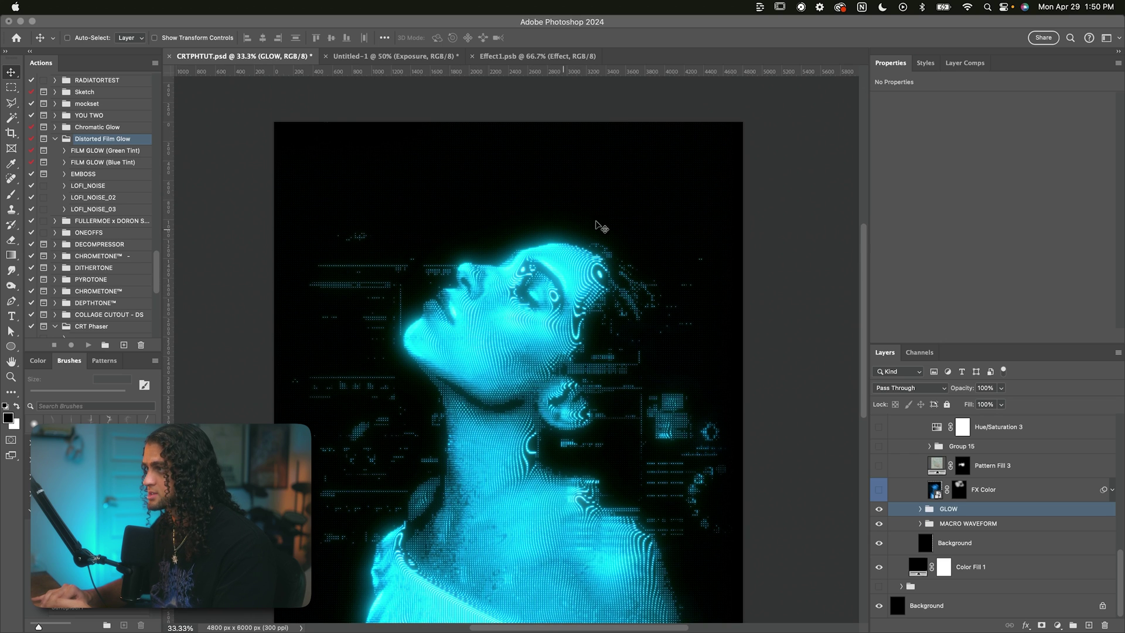
{"action": "scroll", "coordinate": [563, 246], "scroll_direction": "down", "scroll_amount": 3}
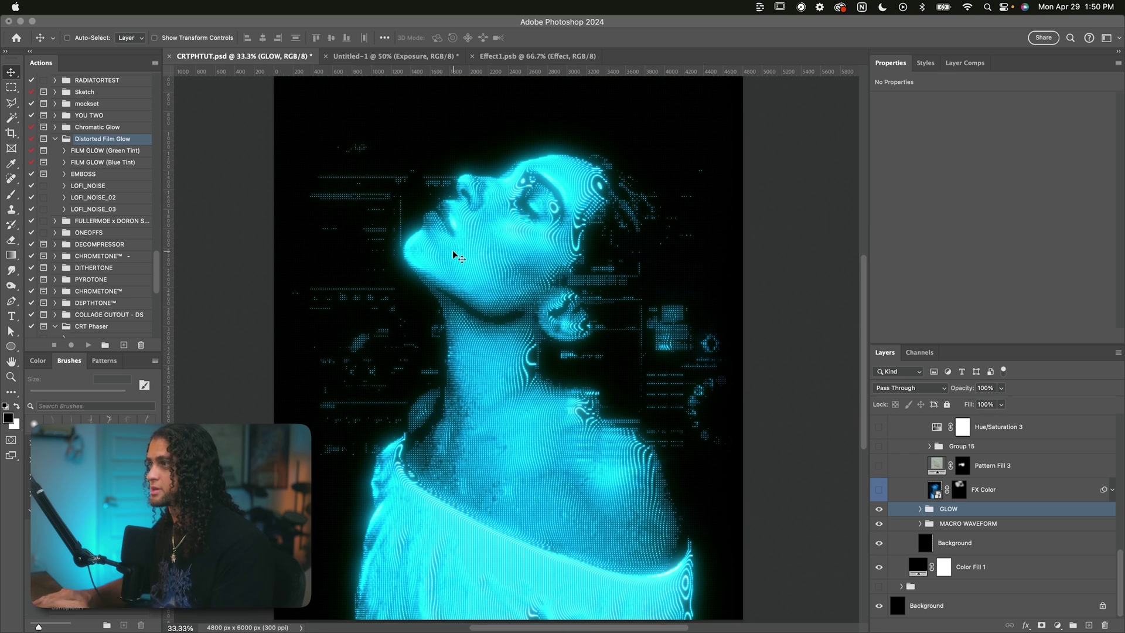
{"action": "left_click", "coordinate": [888, 493]}
{"action": "scroll", "coordinate": [492, 273], "scroll_direction": "up", "scroll_amount": 1}
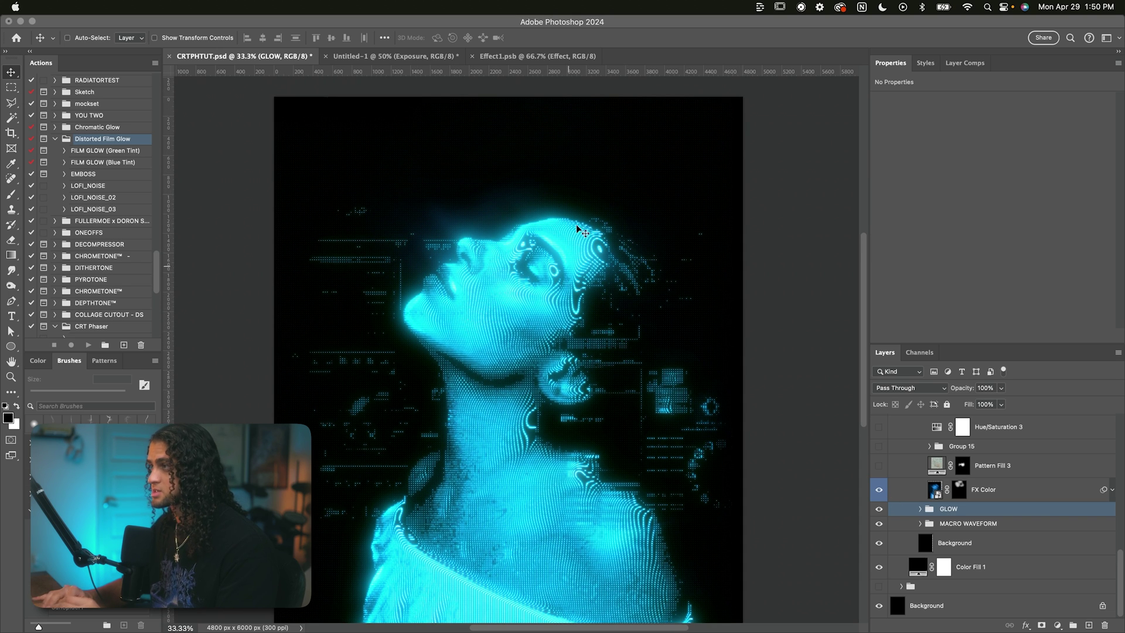
{"action": "scroll", "coordinate": [507, 199], "scroll_direction": "up", "scroll_amount": 2}
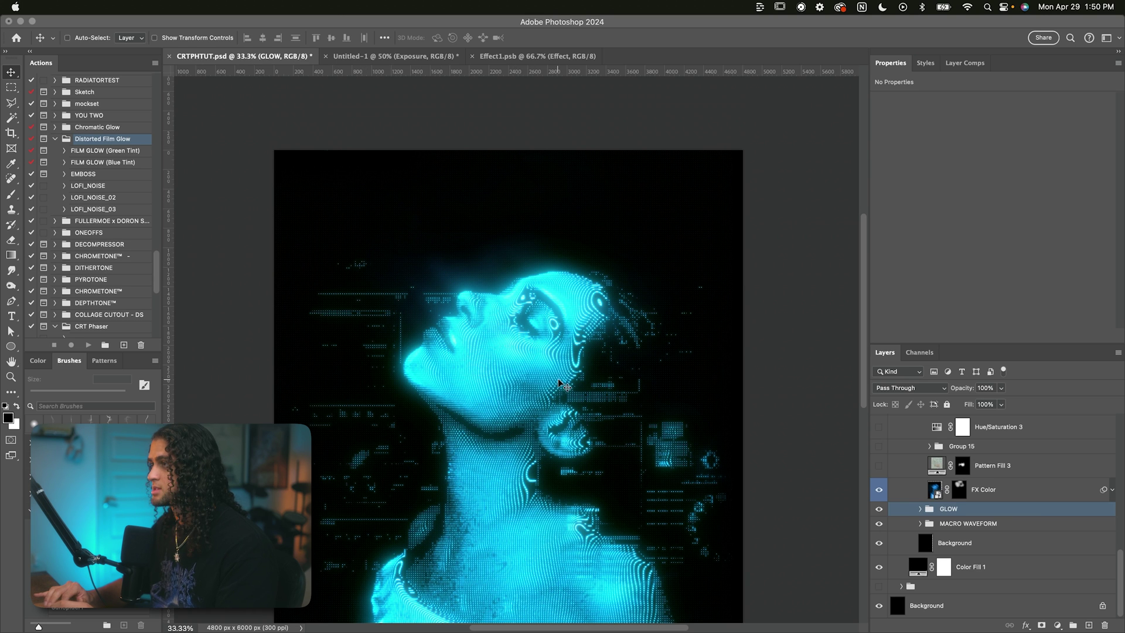
{"action": "key", "text": "super+equal"}
Expand FX Color's Smart Filters and inspect the Motion Blur settings without changing them
{"action": "left_click", "coordinate": [1023, 495]}
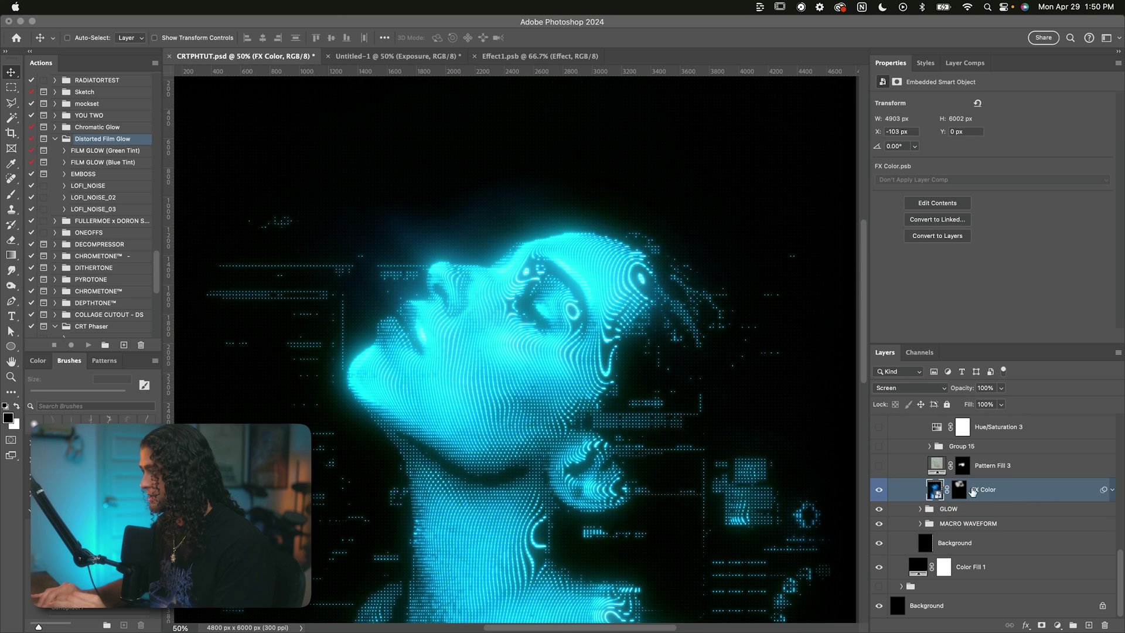
{"action": "left_click", "coordinate": [1112, 489]}
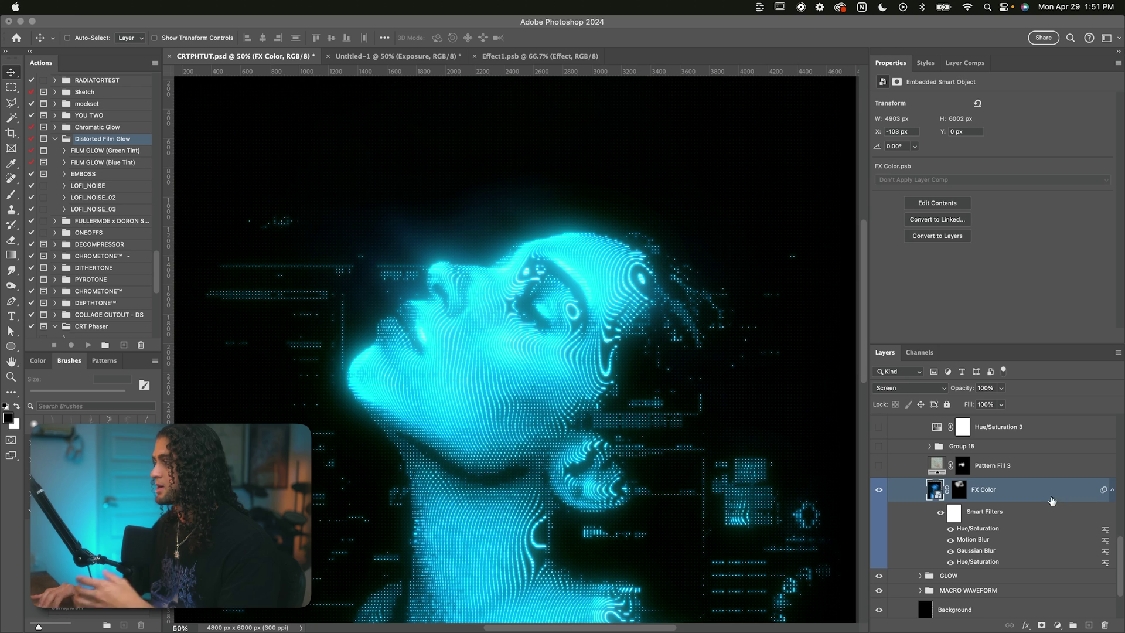
{"action": "scroll", "coordinate": [954, 545], "scroll_direction": "down", "scroll_amount": 1}
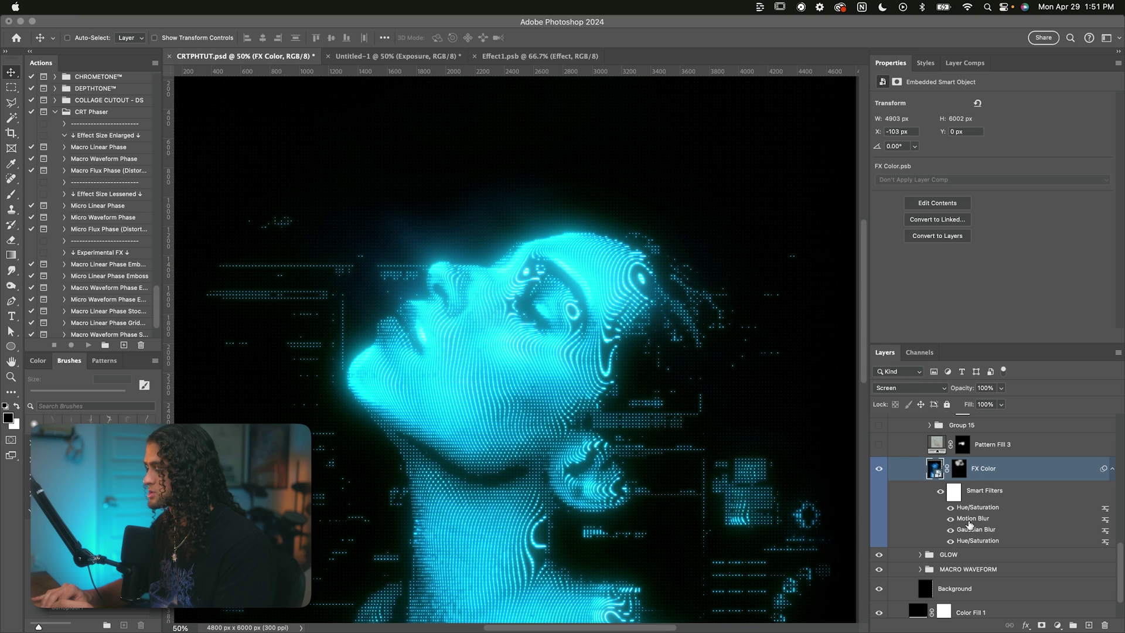
{"action": "double_click", "coordinate": [967, 519]}
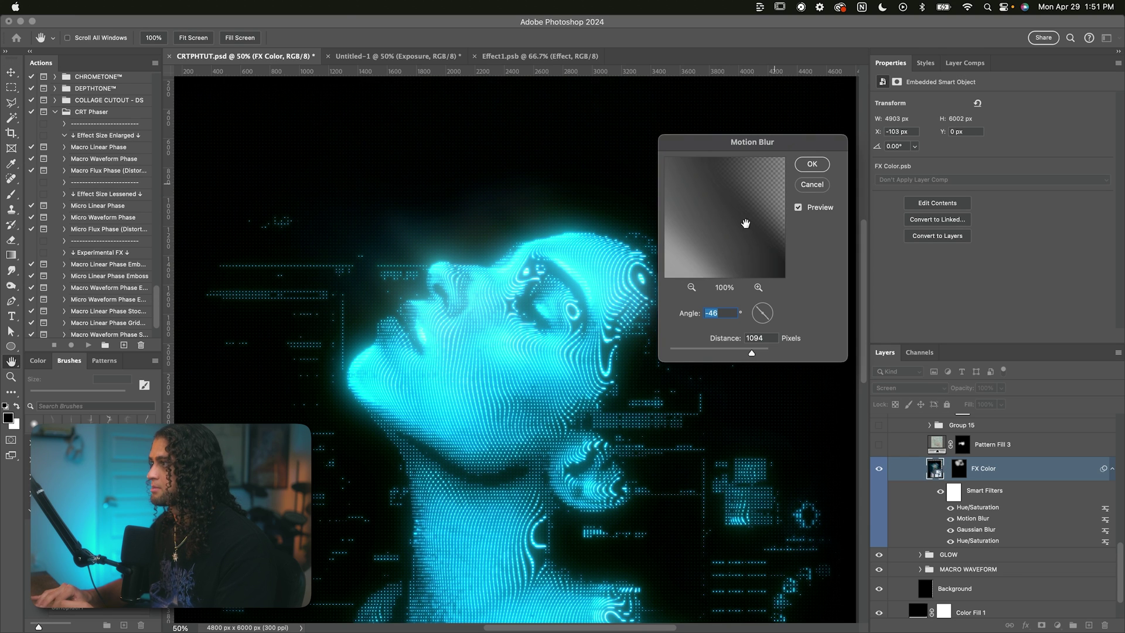
{"action": "left_click", "coordinate": [691, 287]}
{"action": "left_click", "coordinate": [691, 287]}
{"action": "left_click", "coordinate": [691, 287]}
{"action": "left_click", "coordinate": [692, 287]}
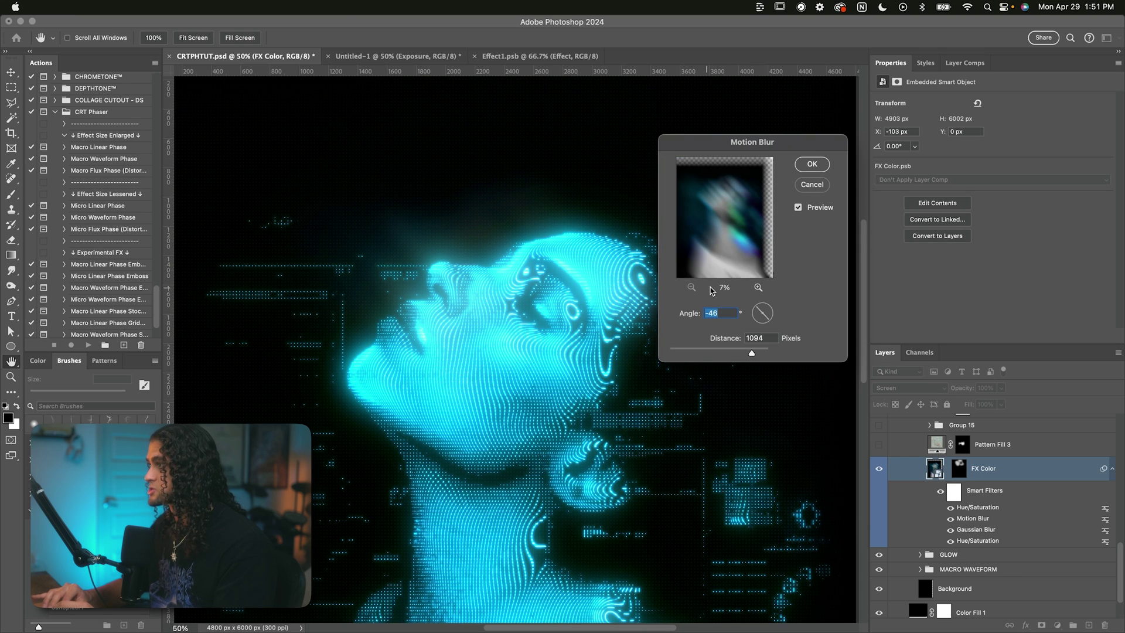
{"action": "left_click", "coordinate": [757, 287]}
{"action": "left_click", "coordinate": [756, 287]}
{"action": "left_click", "coordinate": [812, 185]}
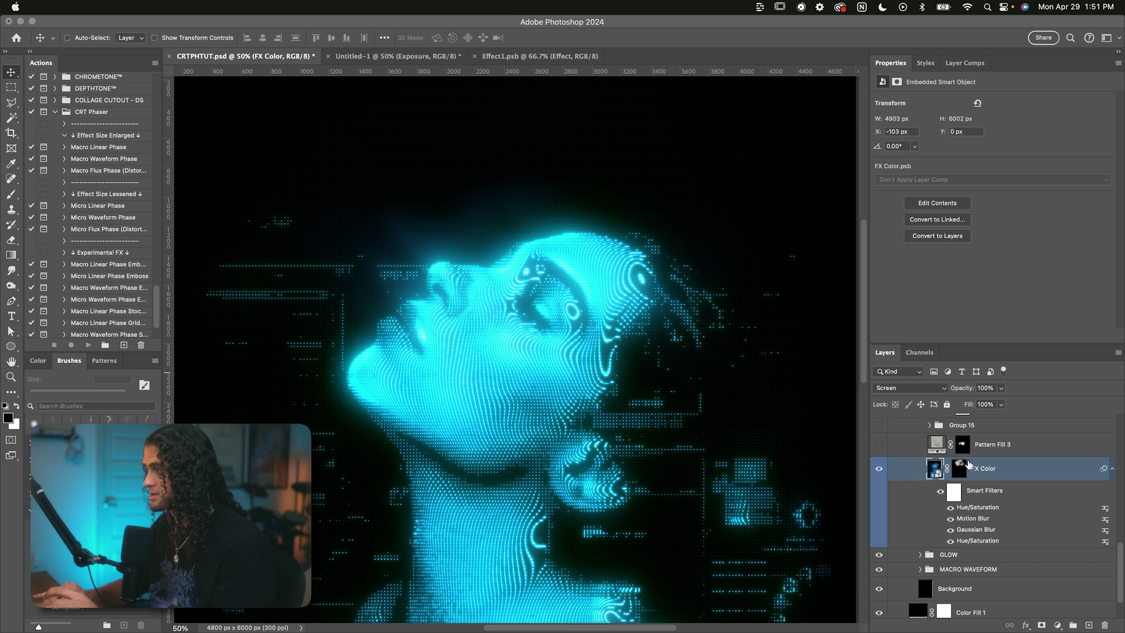
Disable the FX Color layer mask so the glow covers the whole portrait
{"action": "left_click", "coordinate": [964, 467]}
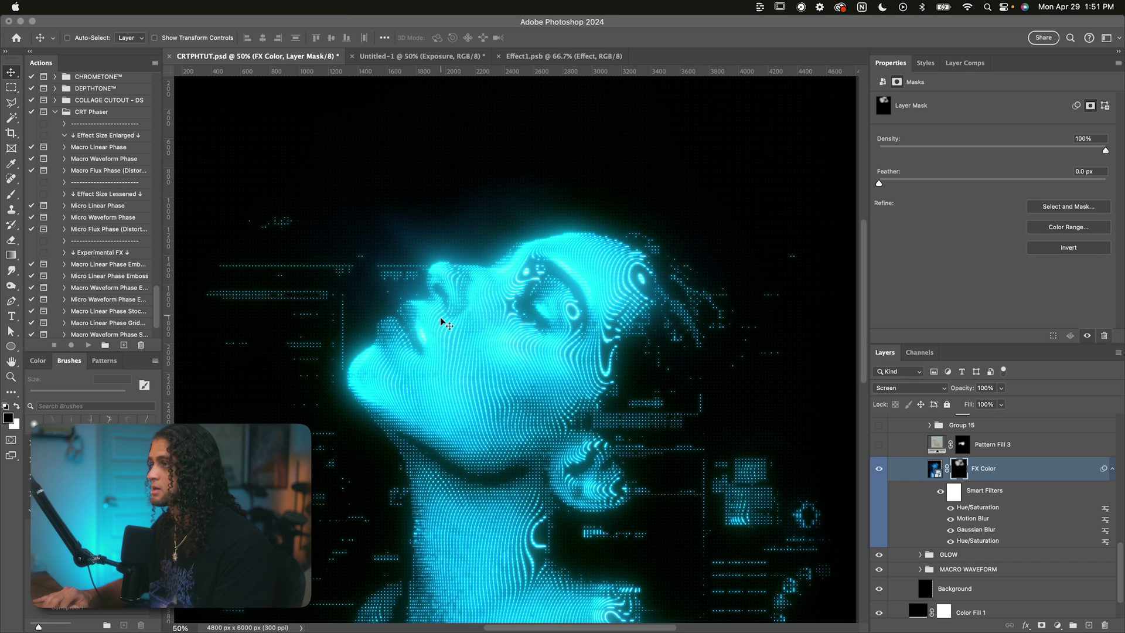
{"action": "left_click", "coordinate": [961, 468], "text": "shift"}
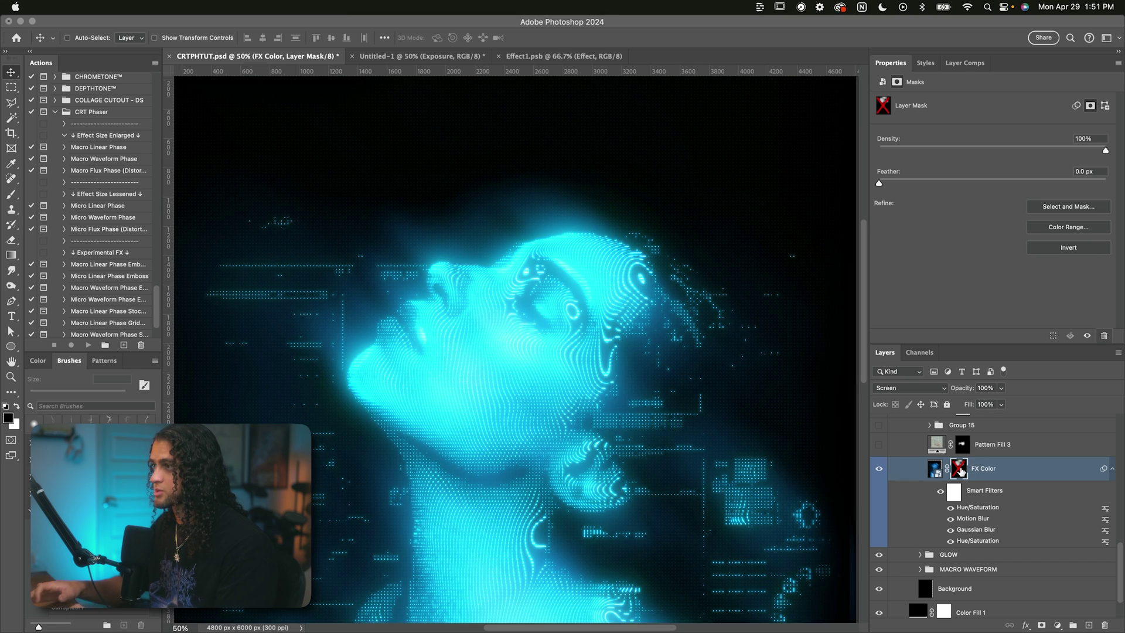
{"action": "key", "text": "super+minus"}
{"action": "key", "text": "super+minus"}
{"action": "key", "text": "super+equal"}
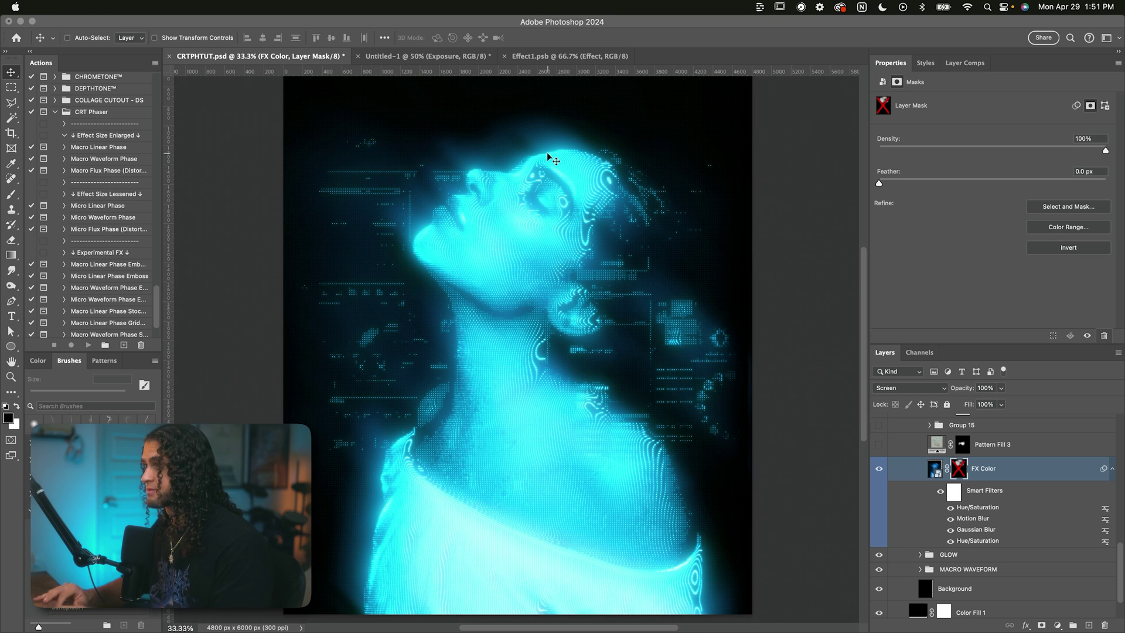
{"action": "left_click", "coordinate": [937, 569]}
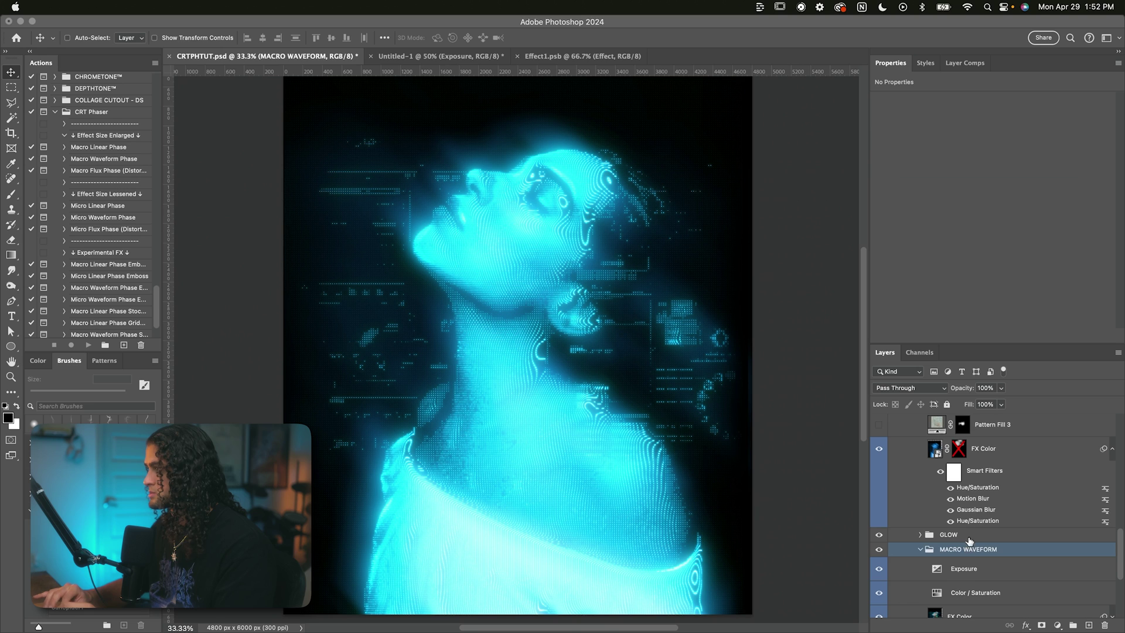
Turn on the Hue/Saturation 3 and Levels 3 adjustments in Group 16
{"action": "left_click", "coordinate": [994, 456]}
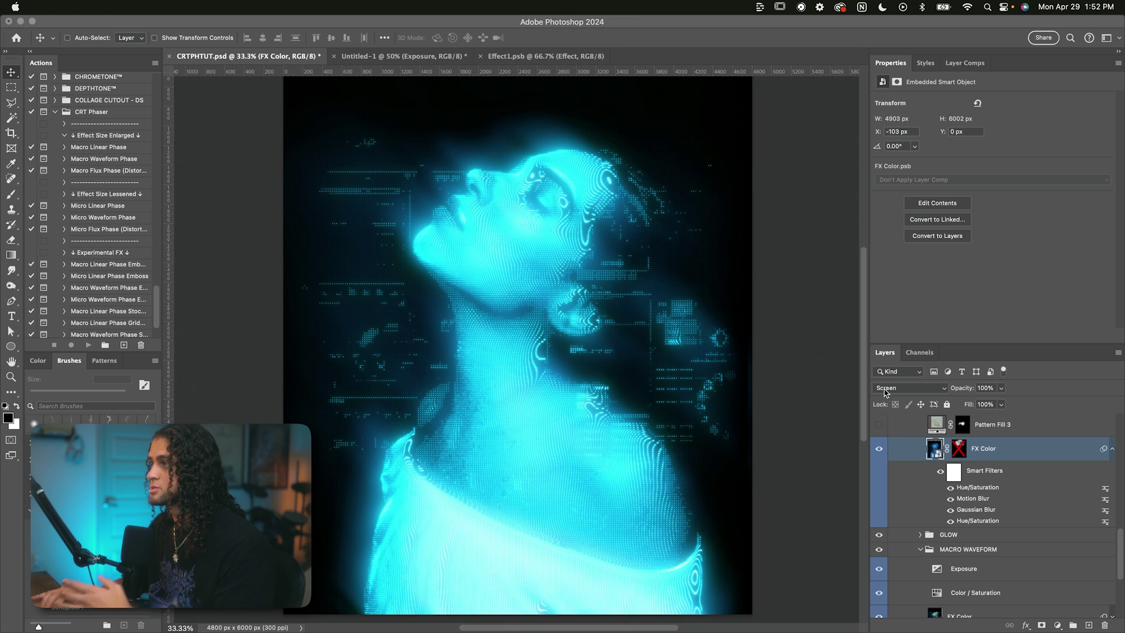
{"action": "scroll", "coordinate": [641, 271], "scroll_direction": "up", "scroll_amount": 3}
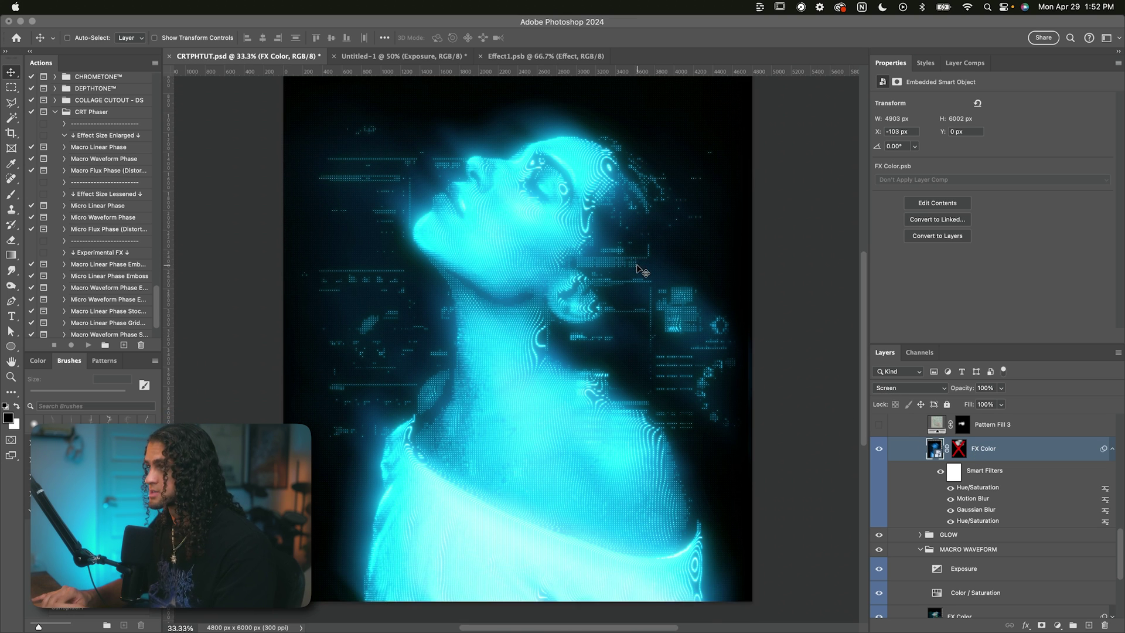
{"action": "left_click", "coordinate": [1022, 489]}
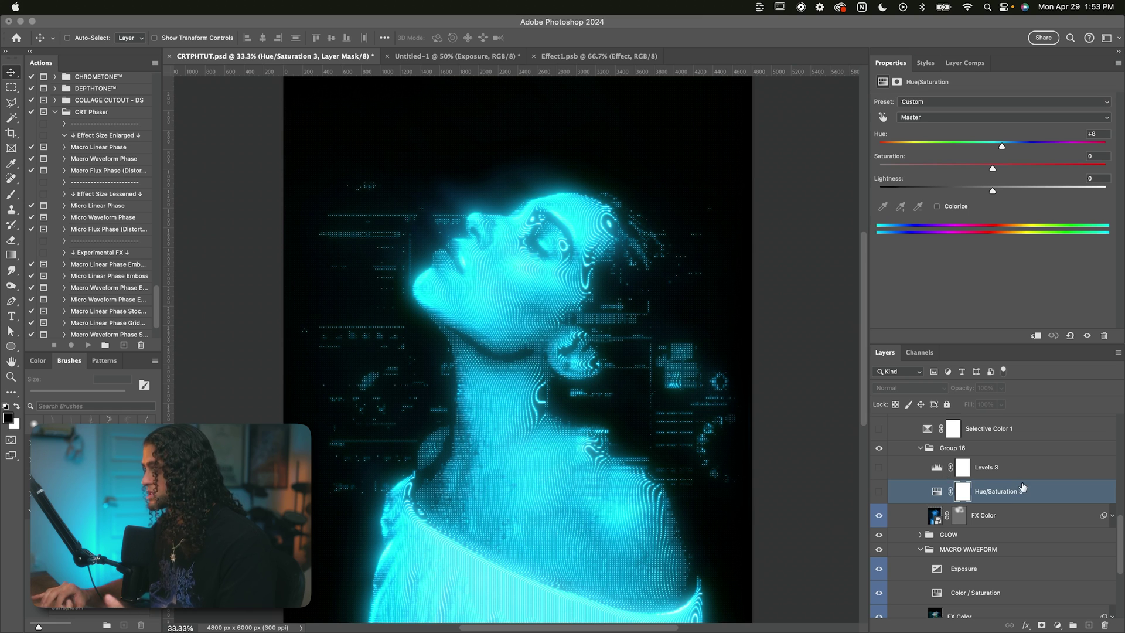
{"action": "left_click", "coordinate": [991, 469]}
{"action": "left_click", "coordinate": [991, 493]}
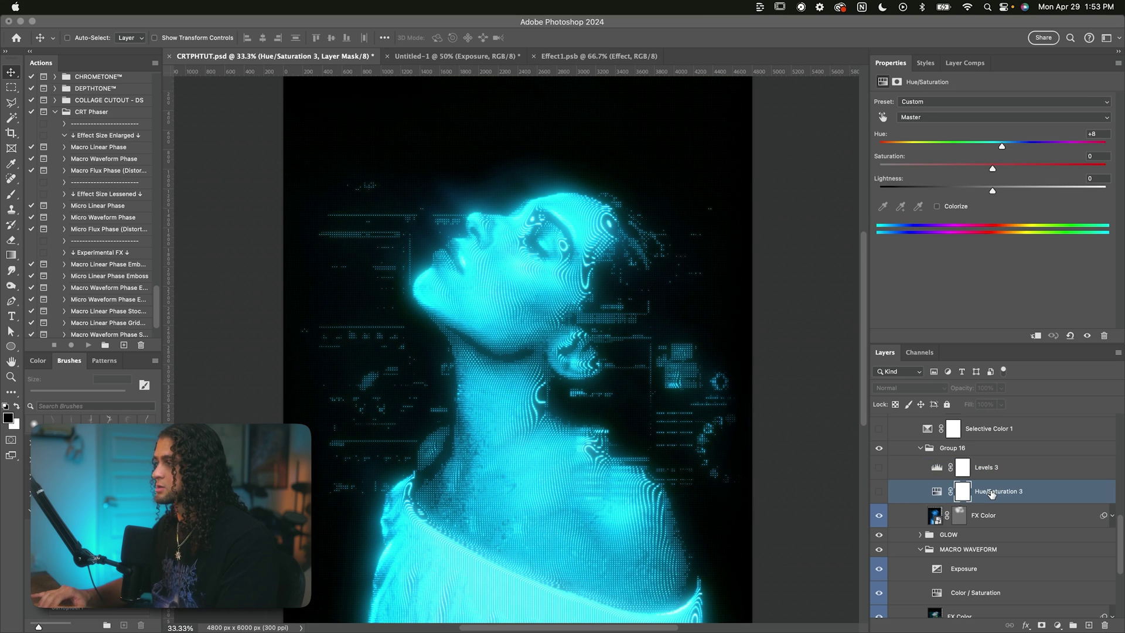
{"action": "left_click", "coordinate": [879, 492]}
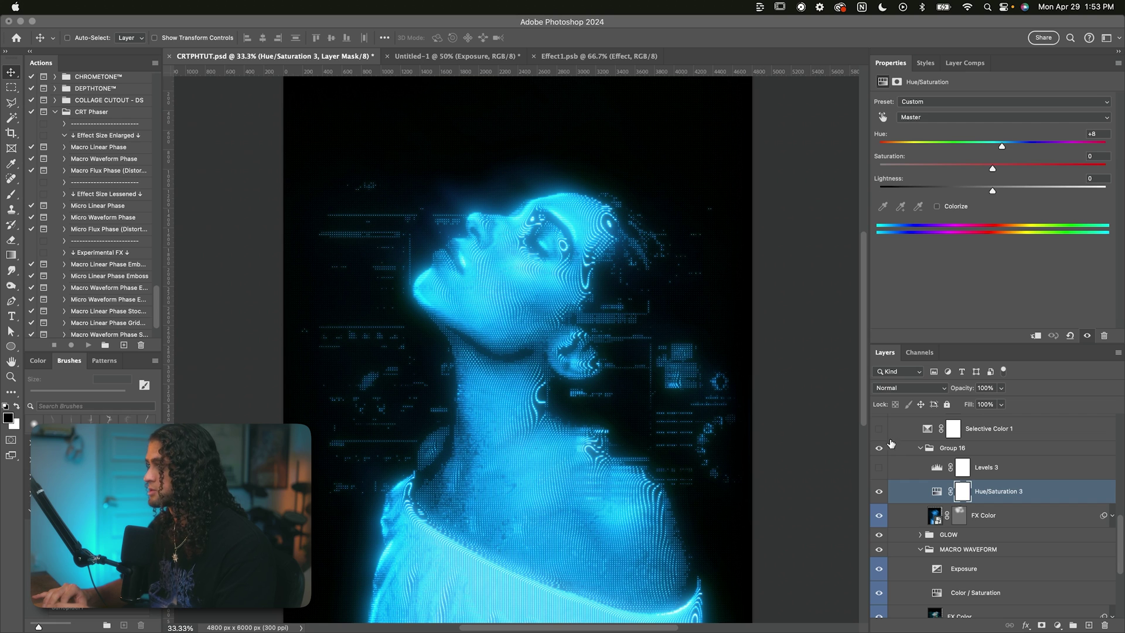
{"action": "left_click", "coordinate": [878, 468]}
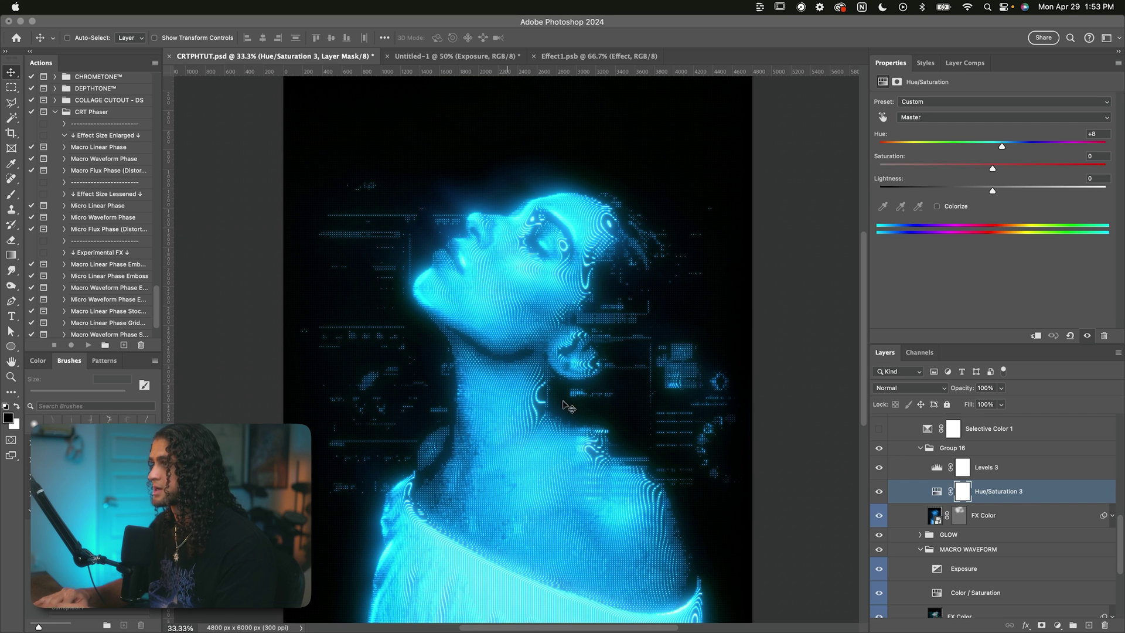
Switch on both Selective Color 1 adjustment layers
{"action": "scroll", "coordinate": [937, 481], "scroll_direction": "up", "scroll_amount": 3}
{"action": "left_click", "coordinate": [896, 516]}
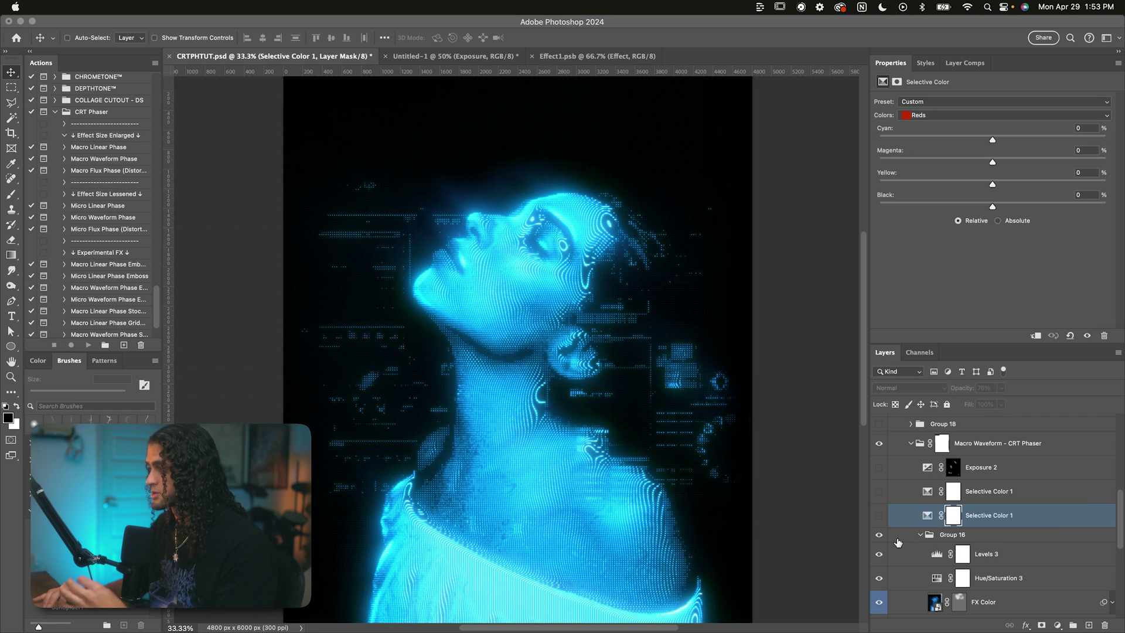
{"action": "left_click_drag", "start_coordinate": [877, 513], "coordinate": [878, 494]}
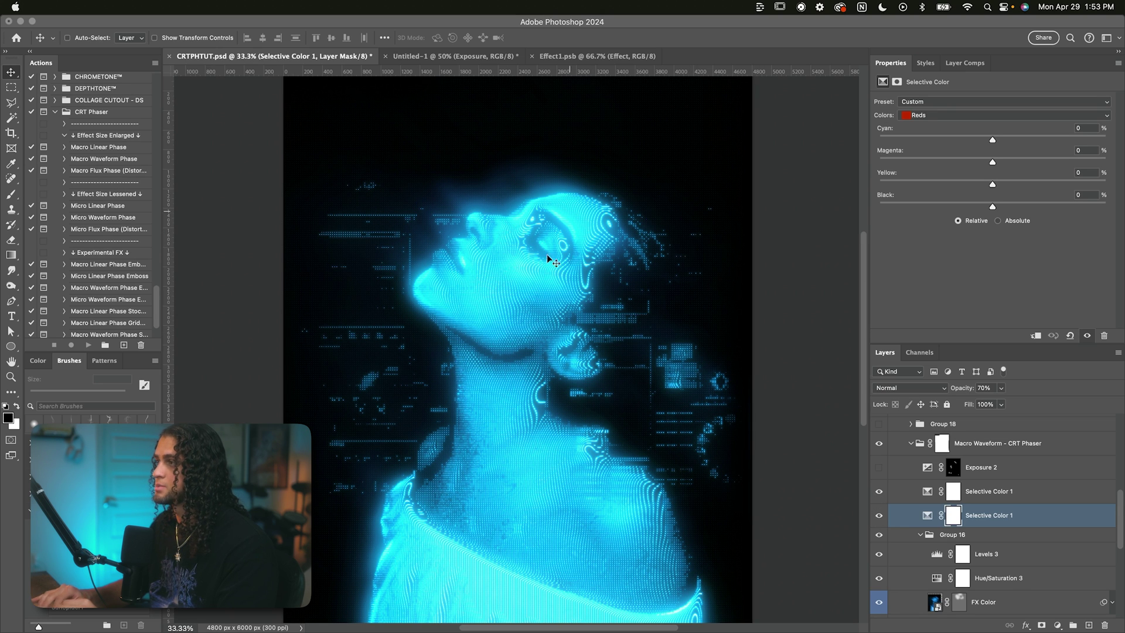
{"action": "left_click", "coordinate": [989, 491]}
Turn on Exposure 2 and replace its old mask with a new, inverted black mask
{"action": "left_click", "coordinate": [984, 467]}
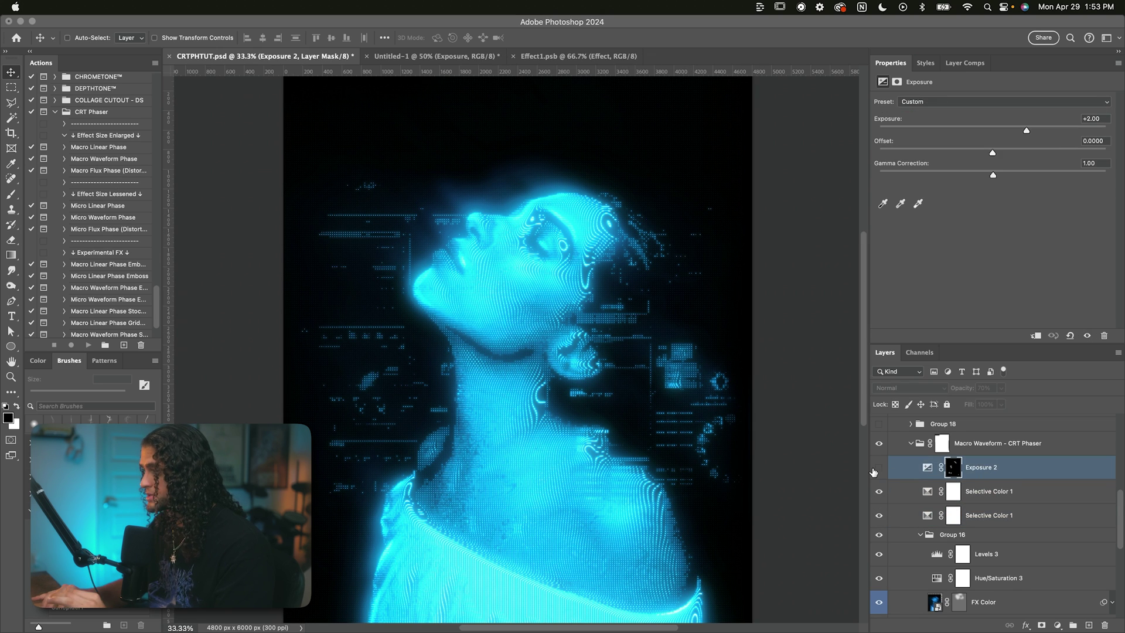
{"action": "left_click", "coordinate": [878, 468]}
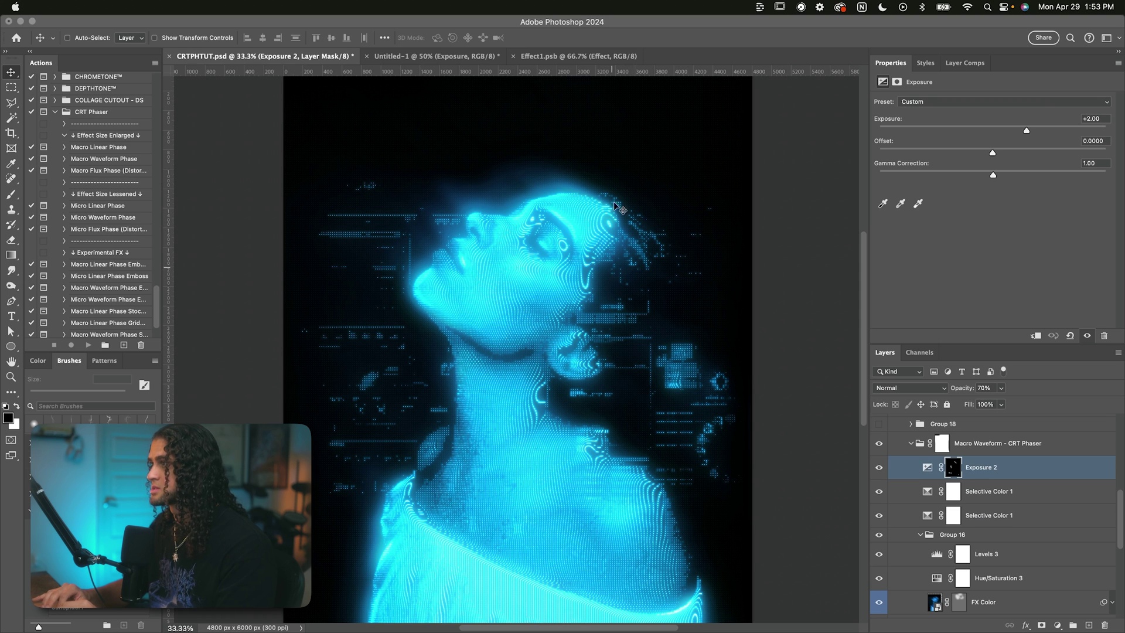
{"action": "left_click", "coordinate": [954, 468]}
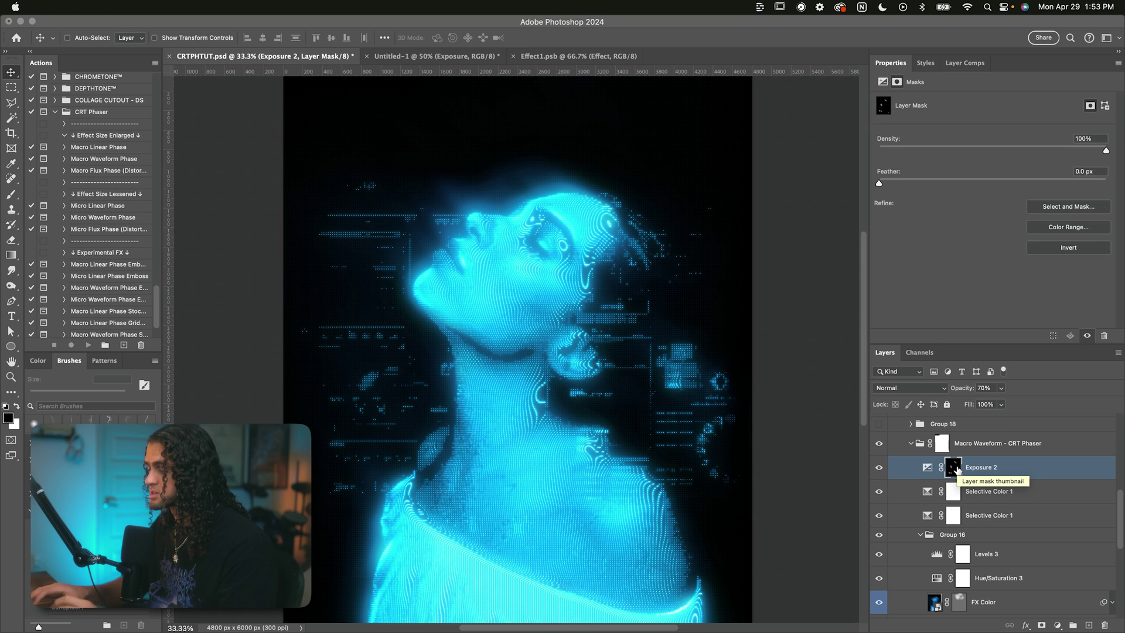
{"action": "key", "text": "BackSpace"}
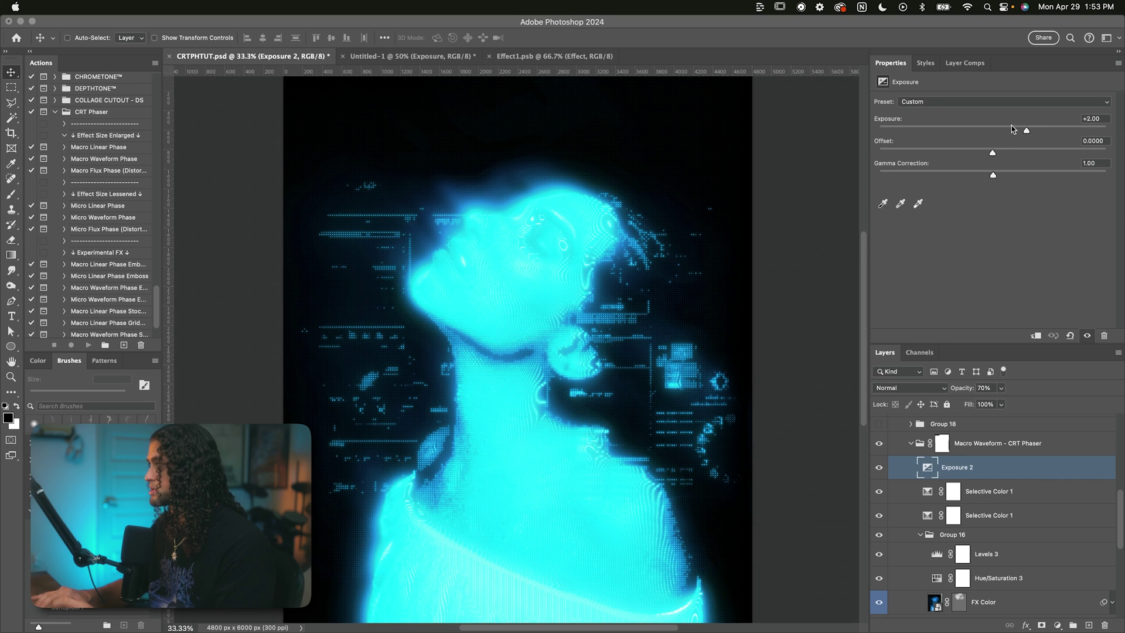
{"action": "left_click", "coordinate": [1041, 624]}
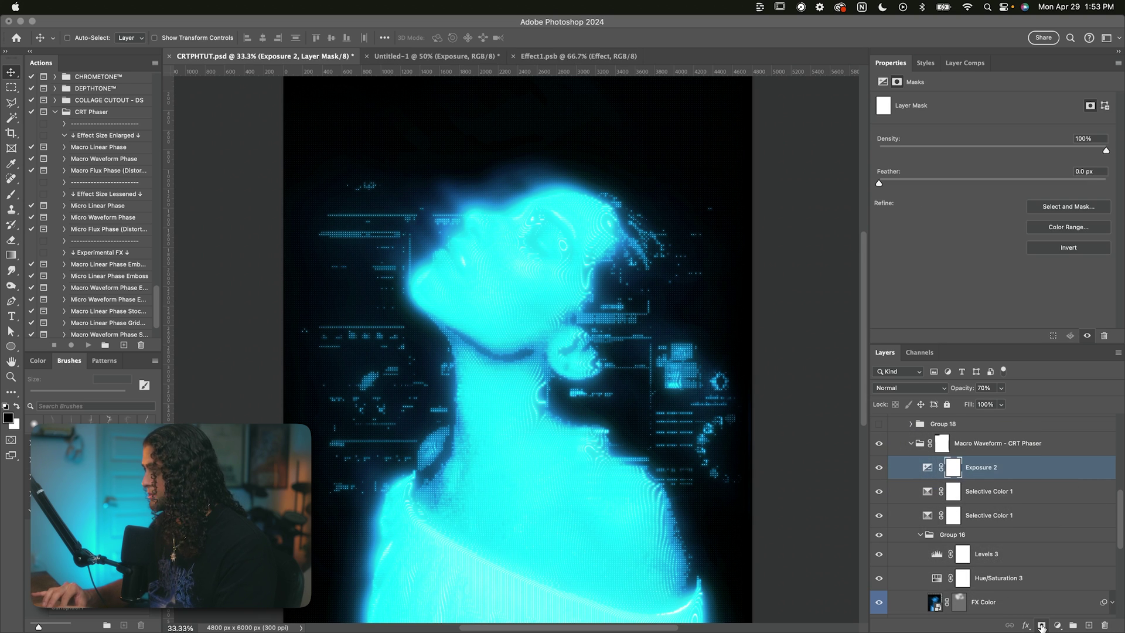
{"action": "key", "text": "ctrl+i"}
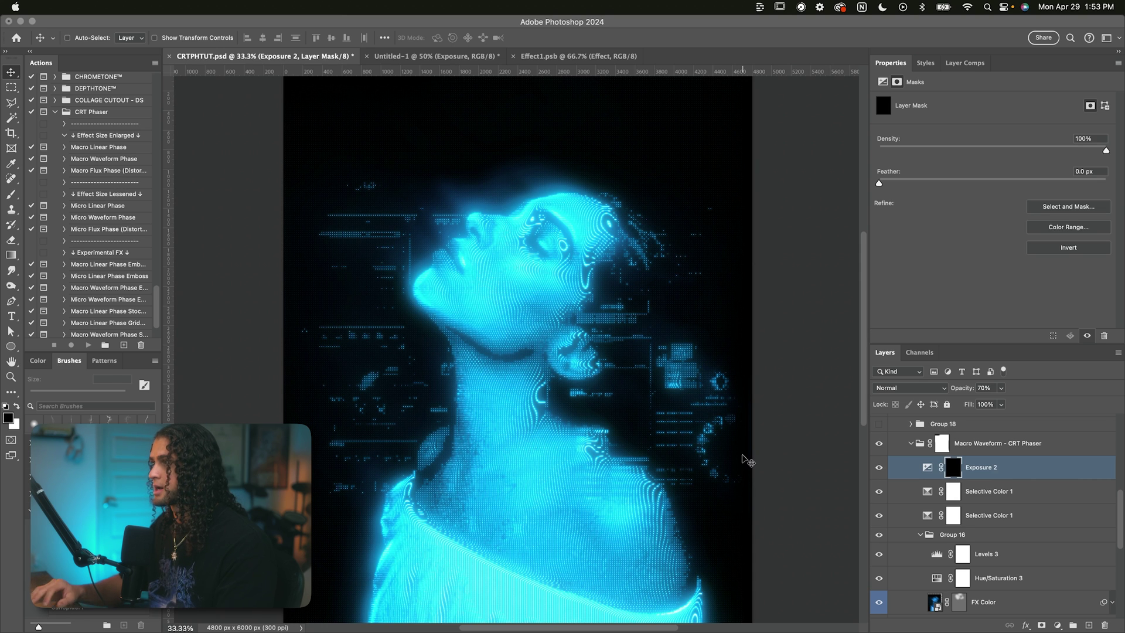
Paint white over the forehead with a 400 px brush, then show Group 18
{"action": "key", "text": "b"}
{"action": "key", "text": "bracketleft"}
{"action": "key", "text": "bracketleft"}
{"action": "key", "text": "x"}
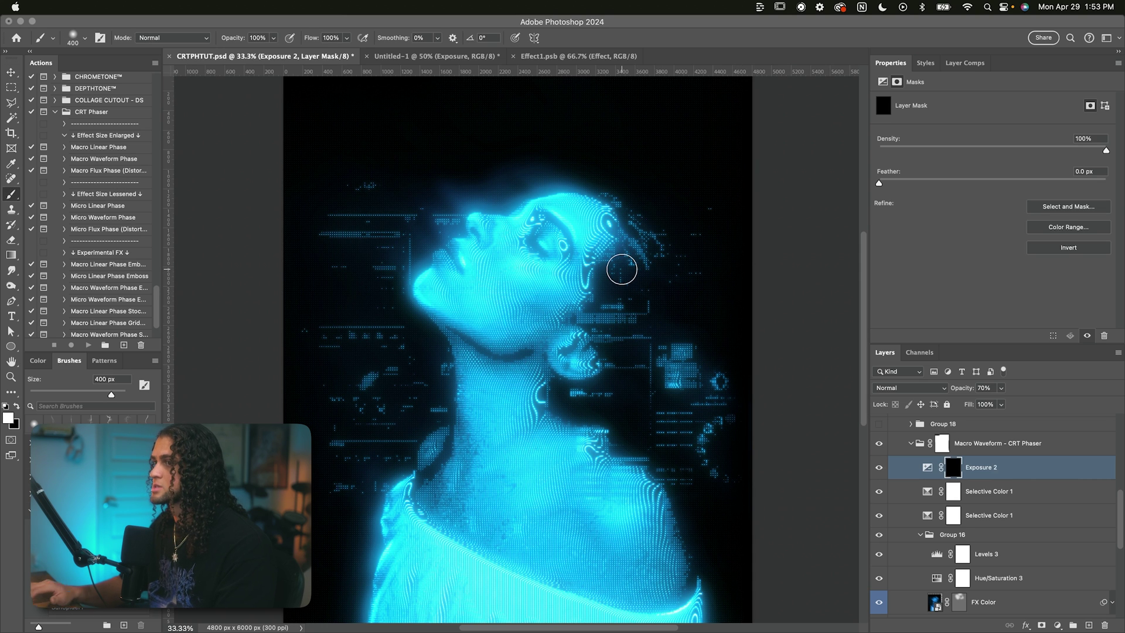
{"action": "left_click_drag", "start_coordinate": [612, 231], "coordinate": [589, 197]}
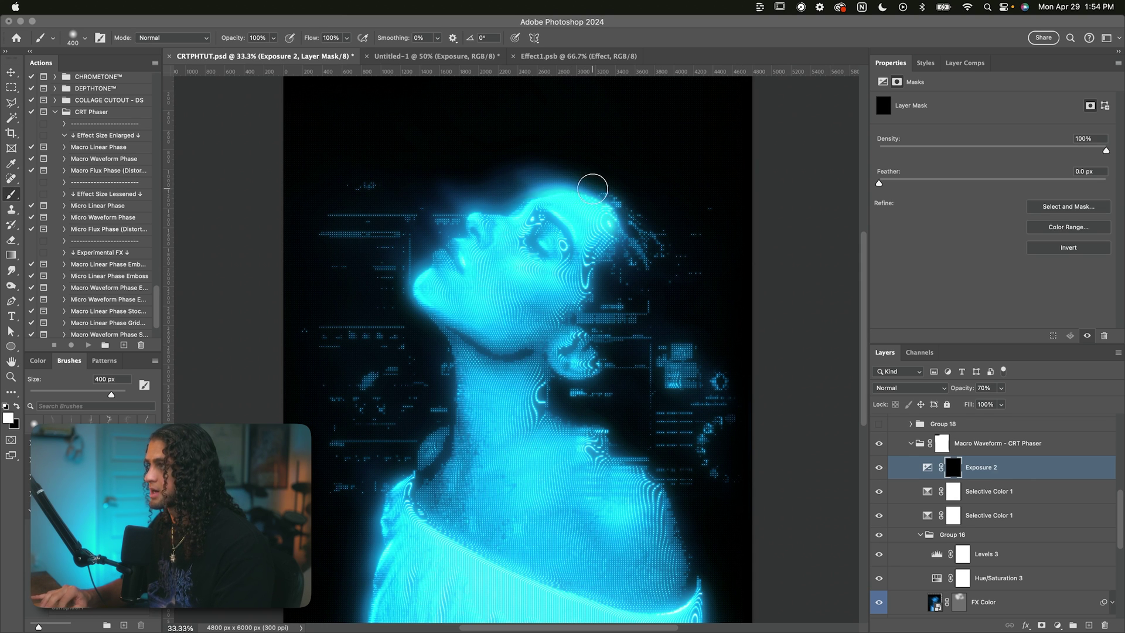
{"action": "key", "text": "v"}
{"action": "left_click", "coordinate": [910, 442]}
{"action": "left_click", "coordinate": [879, 523]}
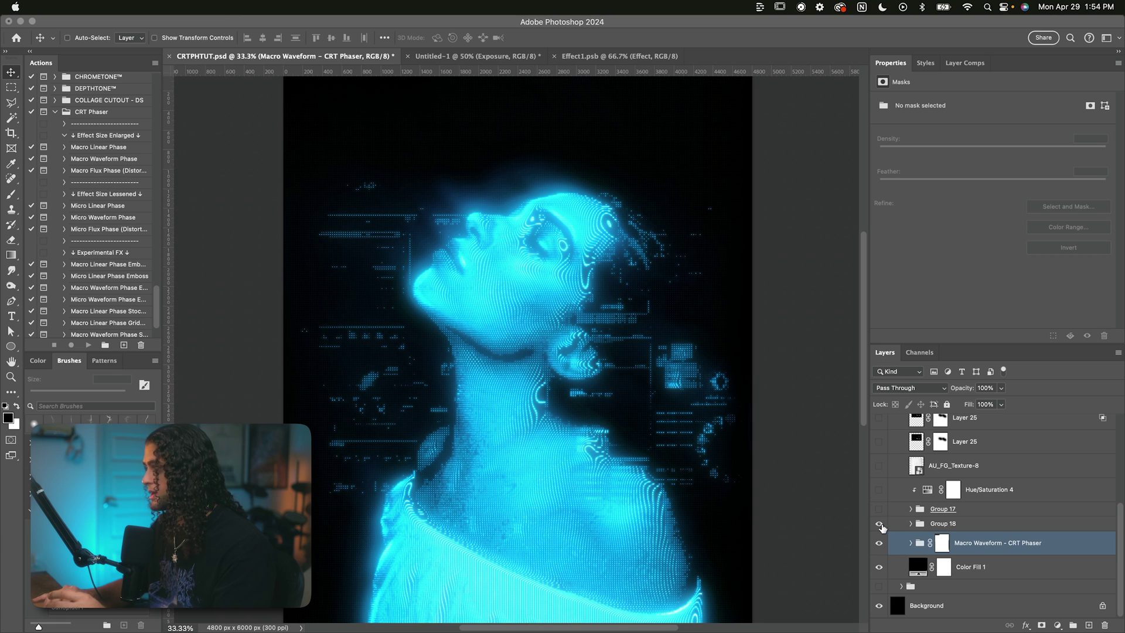
Stamp a merged Macro Waveform - CRT Phaser copy into Group 18, zoom in, and hide it to compare
{"action": "left_click", "coordinate": [912, 525]}
{"action": "key", "text": "ctrl+alt+e"}
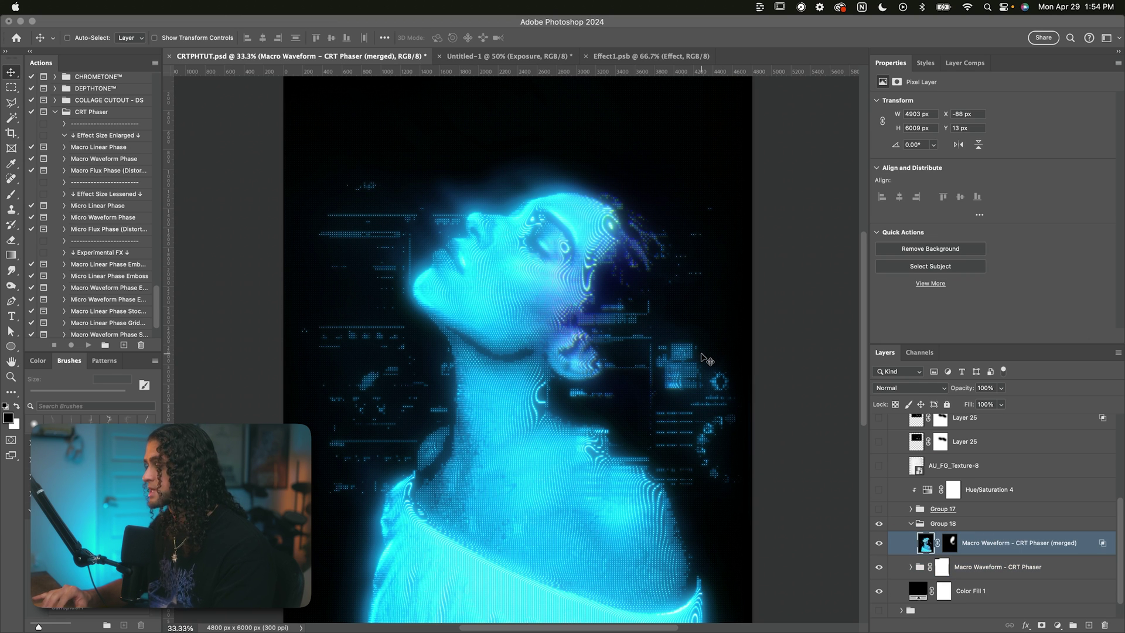
{"action": "scroll", "coordinate": [707, 359], "scroll_direction": "up", "scroll_amount": 2}
{"action": "key", "text": "ctrl+plus"}
{"action": "key", "text": "ctrl+plus"}
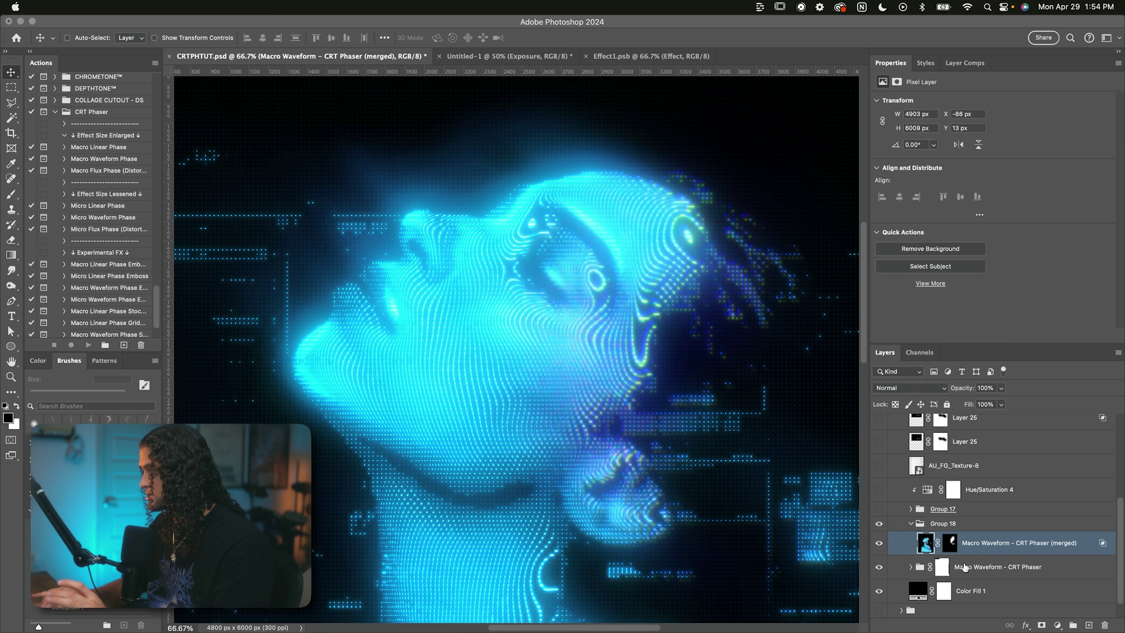
{"action": "left_click", "coordinate": [964, 566]}
{"action": "left_click", "coordinate": [879, 543]}
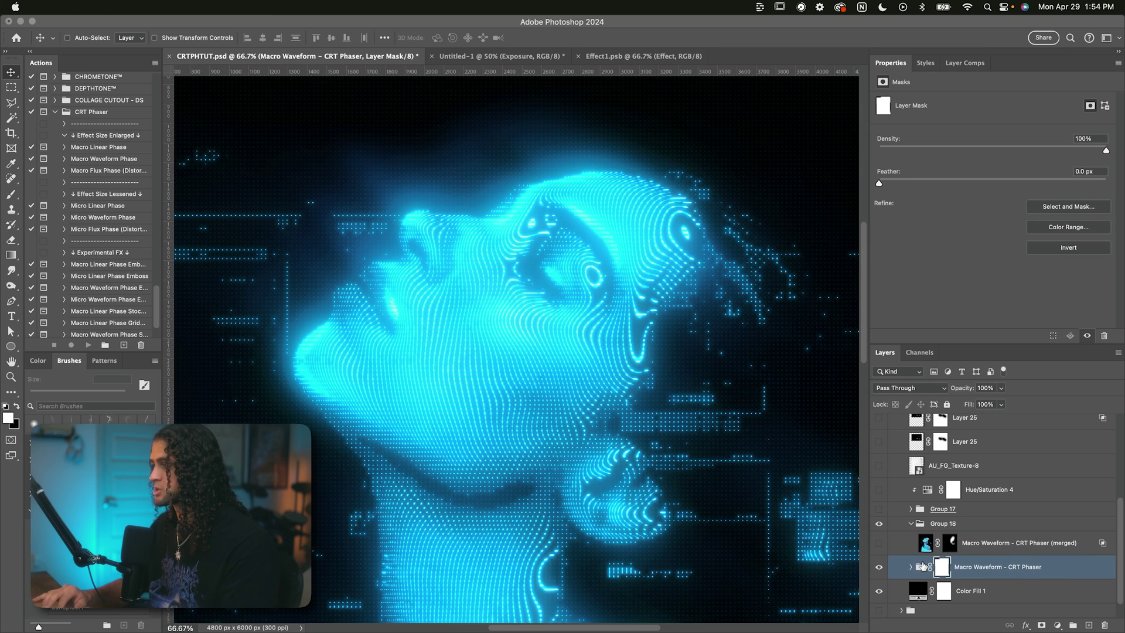
Show the merged copy again and apply channel changes in its Layer Style blending options
{"action": "left_click", "coordinate": [879, 543]}
{"action": "double_click", "coordinate": [1091, 543]}
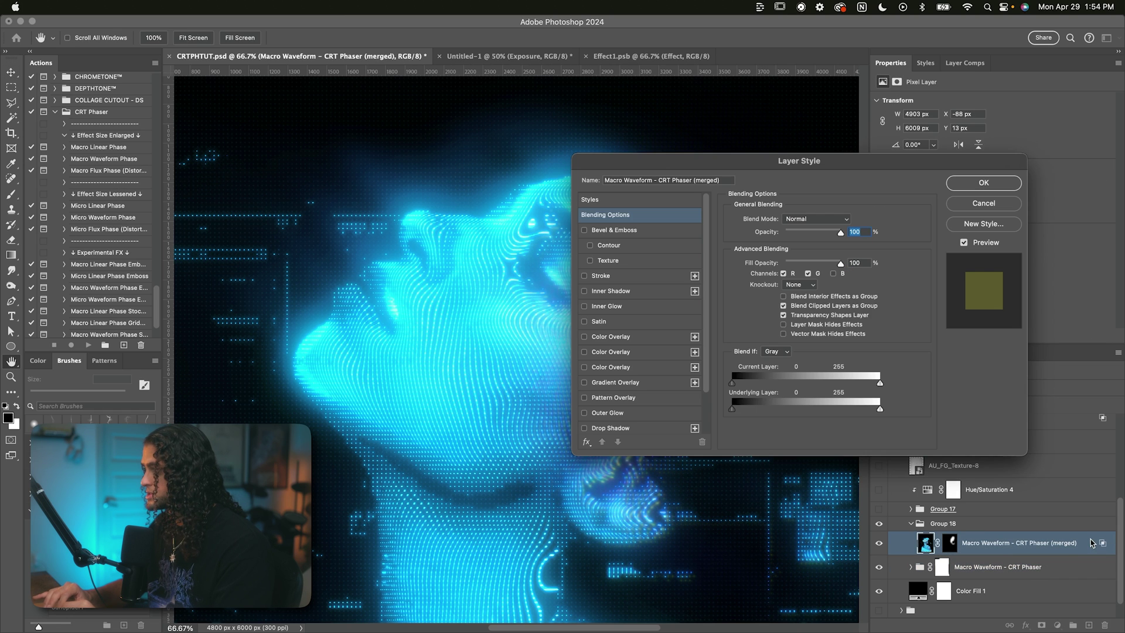
{"action": "left_click_drag", "start_coordinate": [841, 161], "coordinate": [593, 91]}
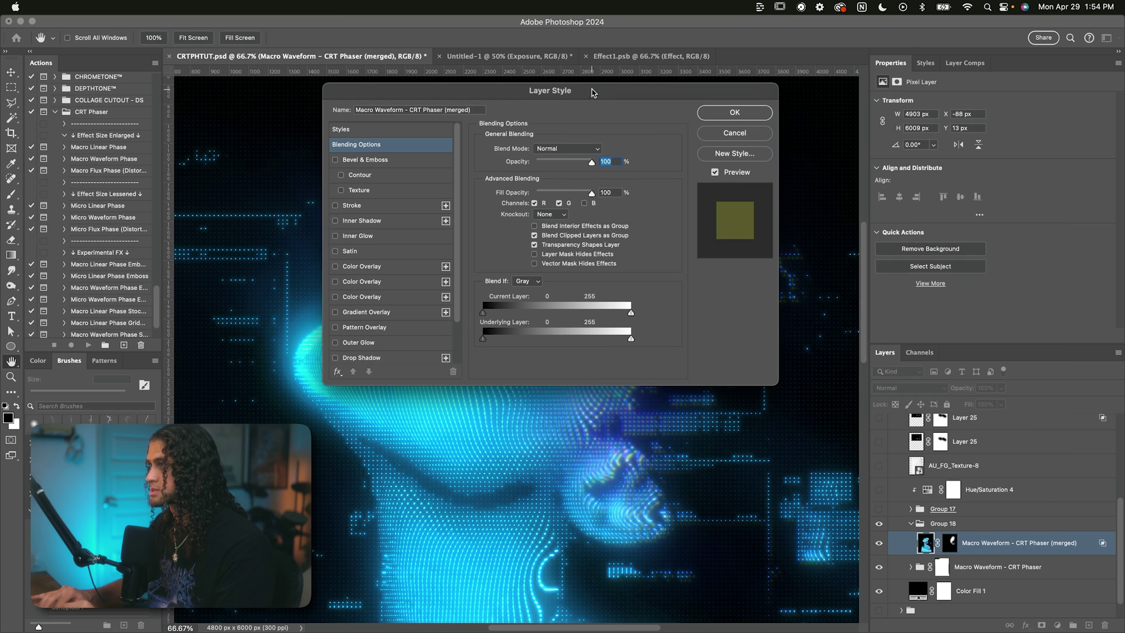
{"action": "left_click_drag", "start_coordinate": [594, 95], "coordinate": [629, 338]}
{"action": "left_click_drag", "start_coordinate": [709, 331], "coordinate": [717, 310]}
{"action": "left_click", "coordinate": [764, 337]}
Offset the merged copy to X −40, Y −37 px with its mask disabled
{"action": "key", "text": "v"}
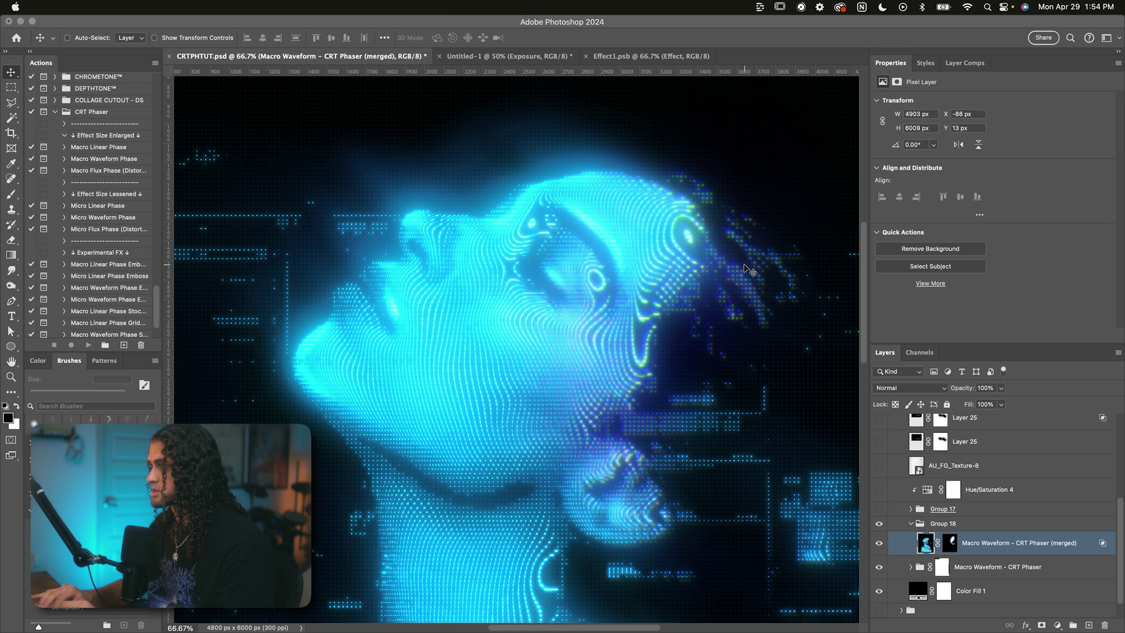
{"action": "left_click_drag", "start_coordinate": [758, 318], "coordinate": [860, 406]}
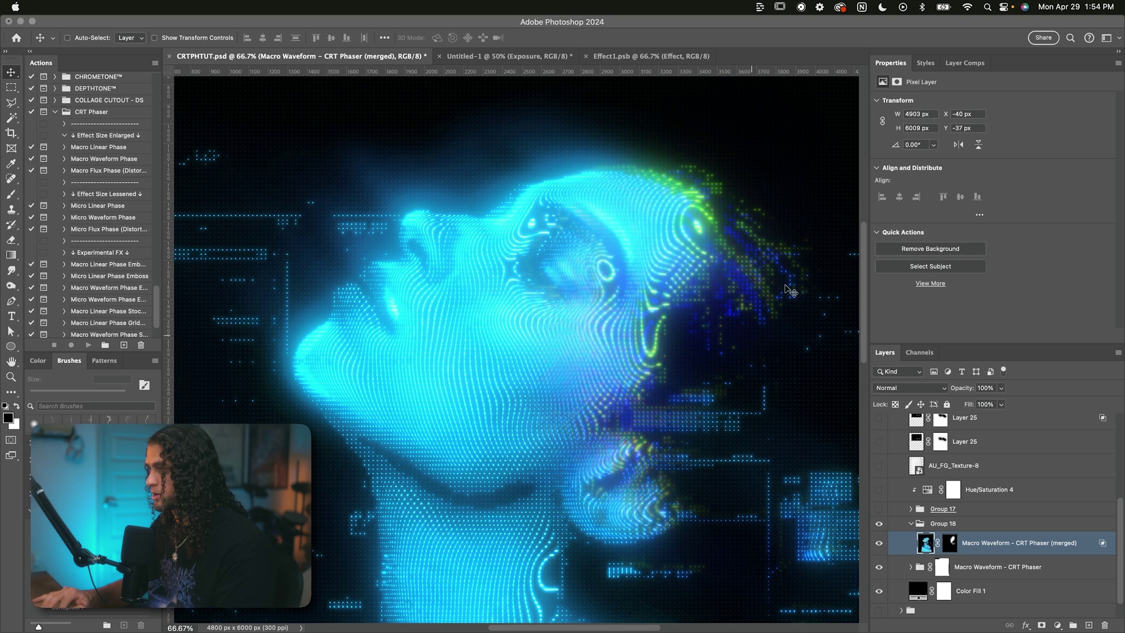
{"action": "left_click", "coordinate": [950, 543]}
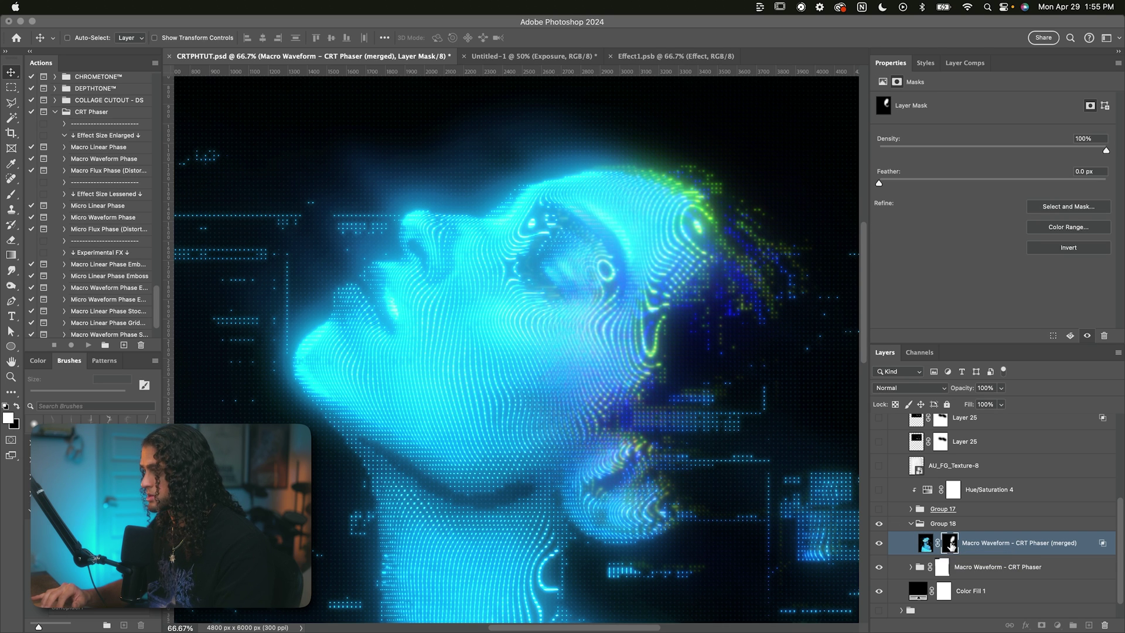
{"action": "left_click", "coordinate": [950, 543], "text": "shift"}
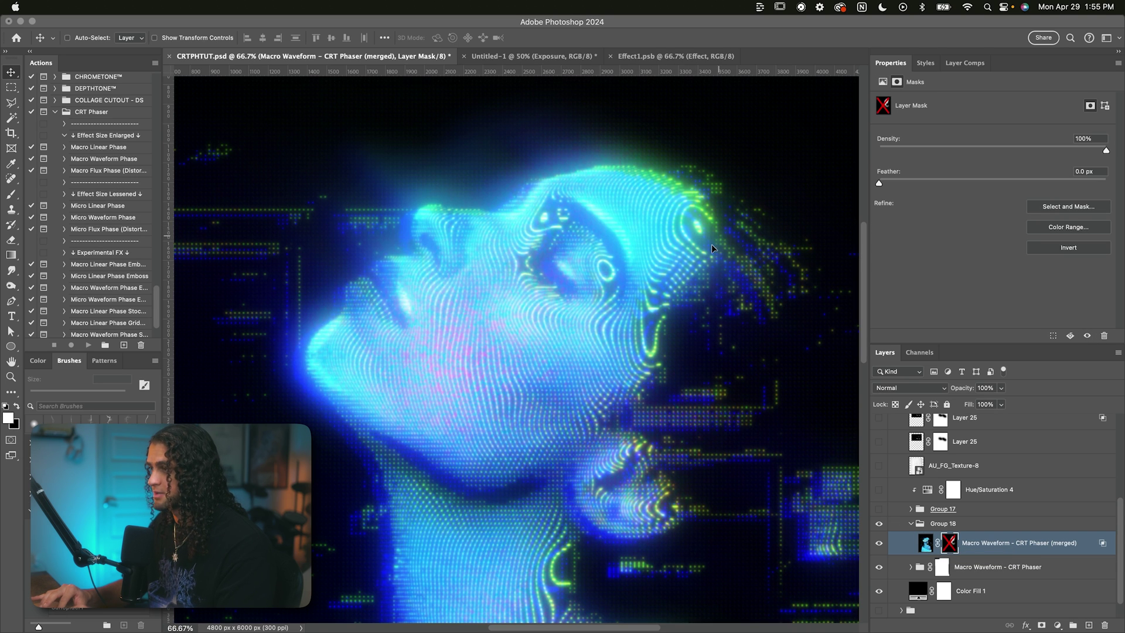
{"action": "left_click_drag", "start_coordinate": [711, 244], "coordinate": [701, 237]}
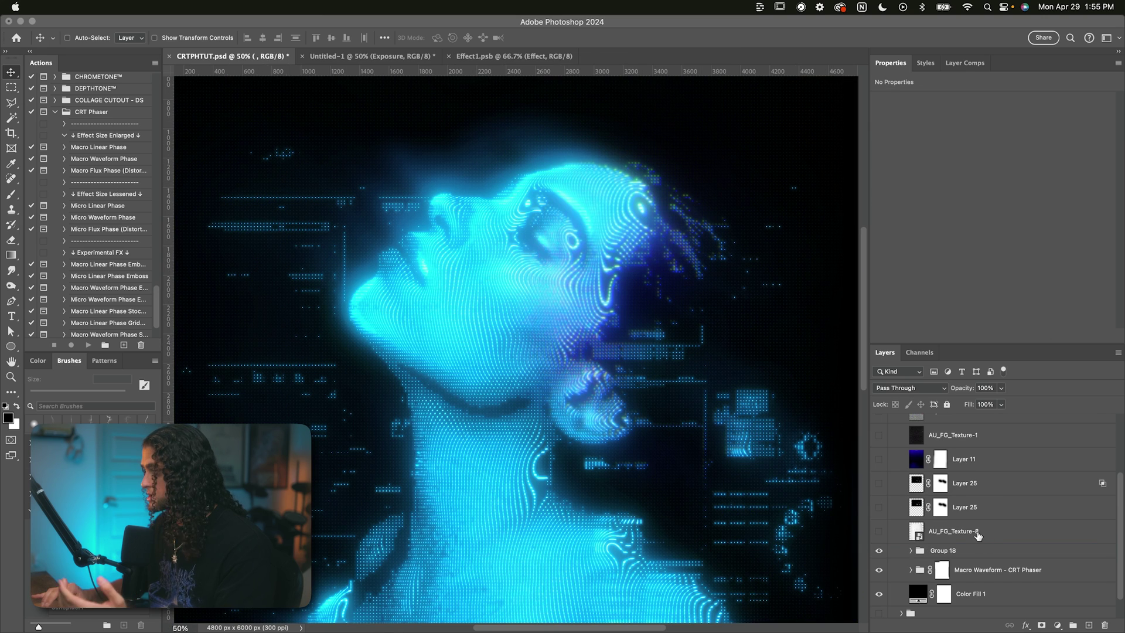
{"action": "left_click", "coordinate": [917, 534]}
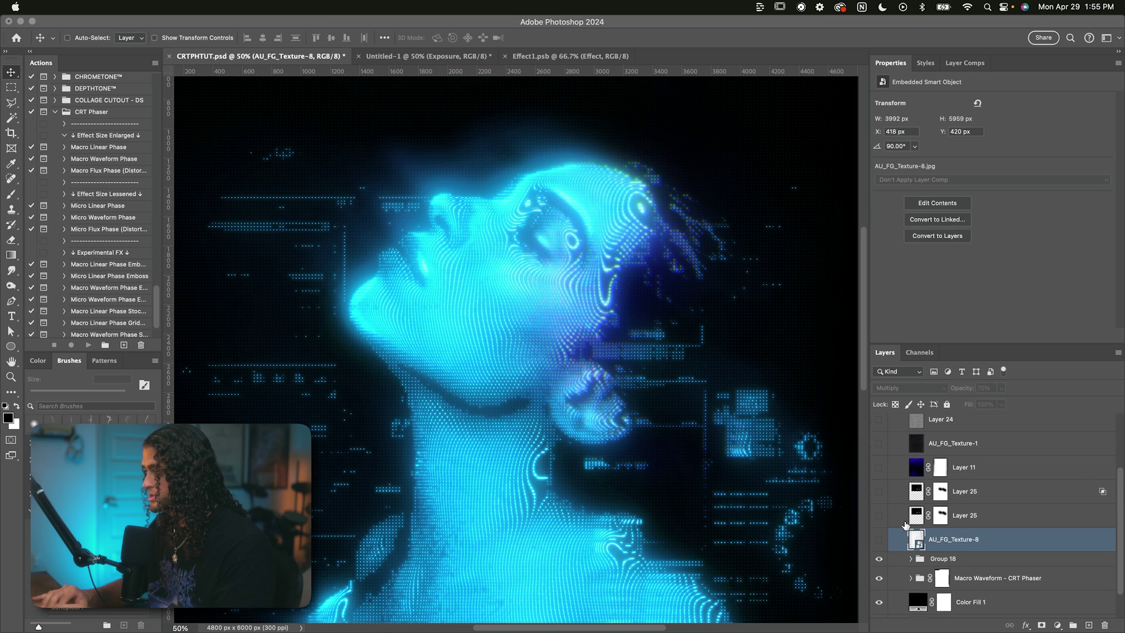
Turn on the AU_FG_Texture-8 grain texture and Layer 25
{"action": "scroll", "coordinate": [905, 525], "scroll_direction": "up", "scroll_amount": 1}
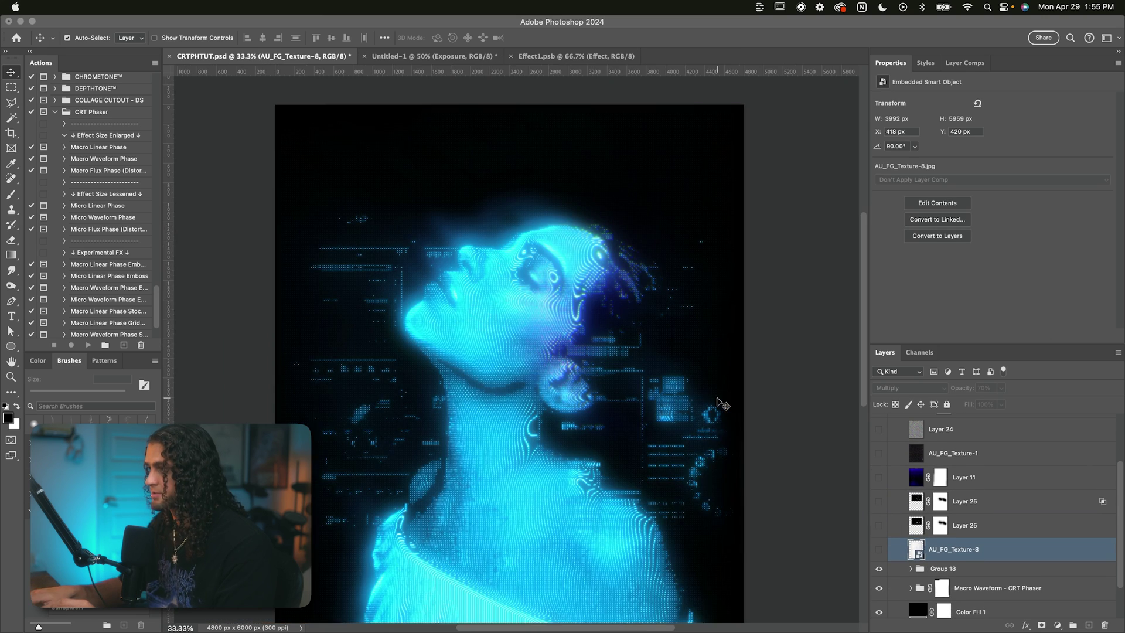
{"action": "left_click", "coordinate": [878, 549]}
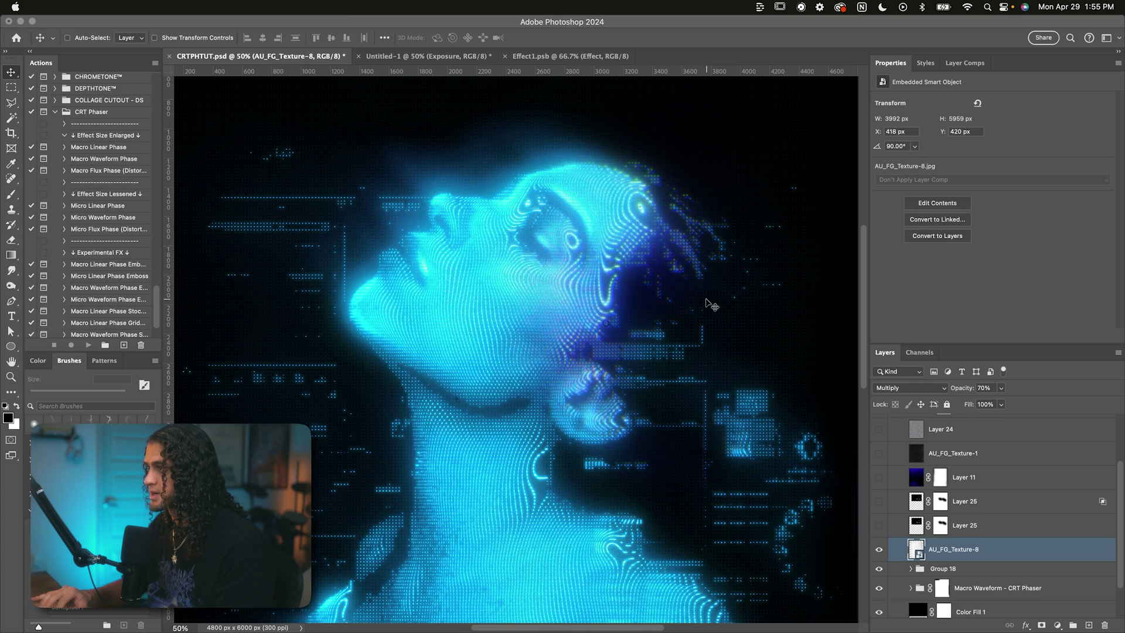
{"action": "key", "text": "super+equal"}
{"action": "key", "text": "super+equal"}
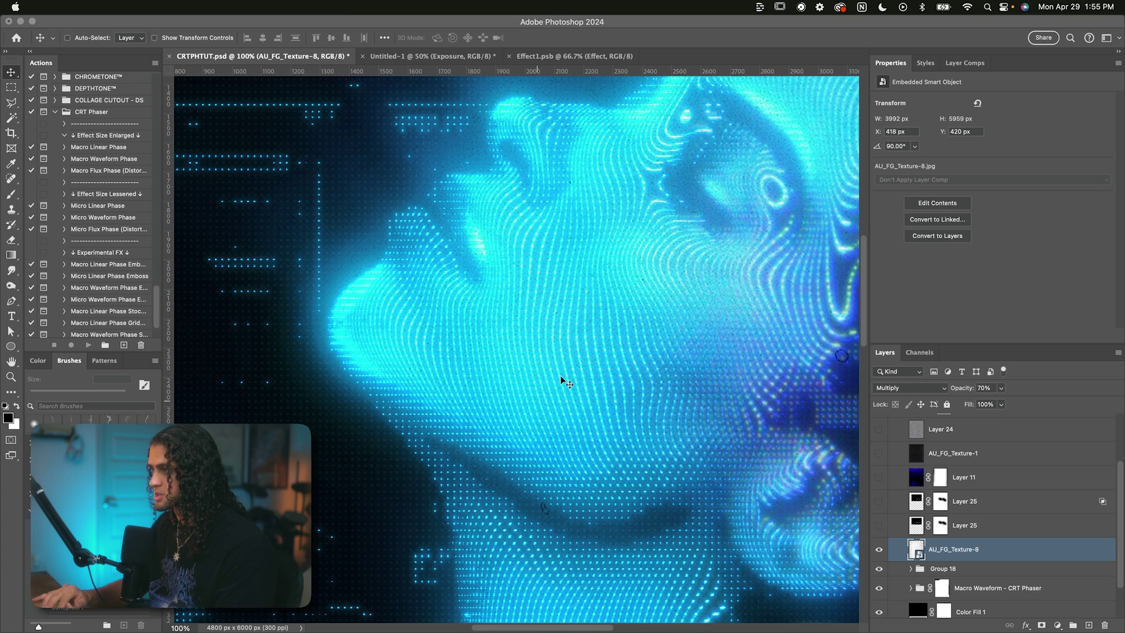
{"action": "key", "text": "super+minus"}
{"action": "key", "text": "super+minus"}
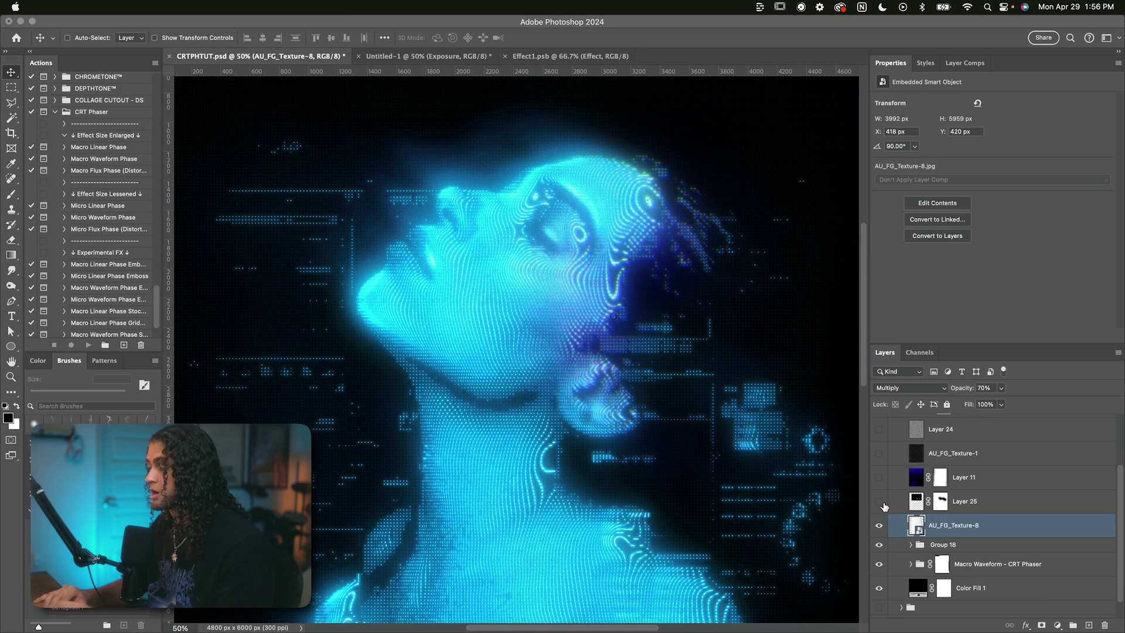
{"action": "left_click", "coordinate": [879, 501]}
{"action": "left_click", "coordinate": [992, 512]}
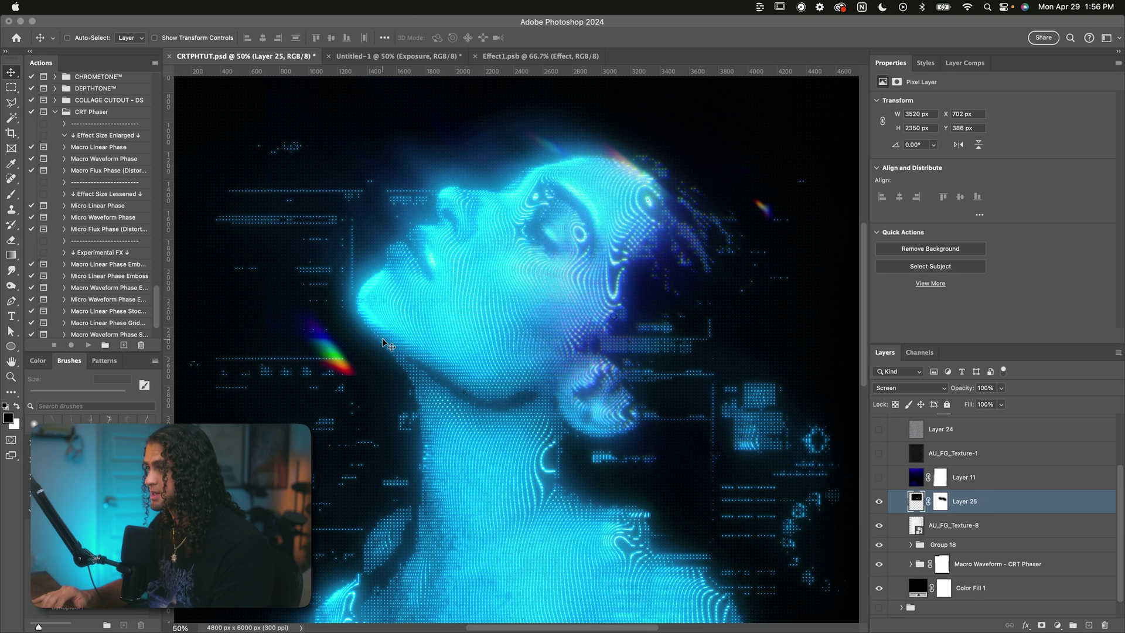
Show Layer 11's dark blue tint in Screen mode at 20% opacity
{"action": "scroll", "coordinate": [472, 243], "scroll_direction": "up", "scroll_amount": 1}
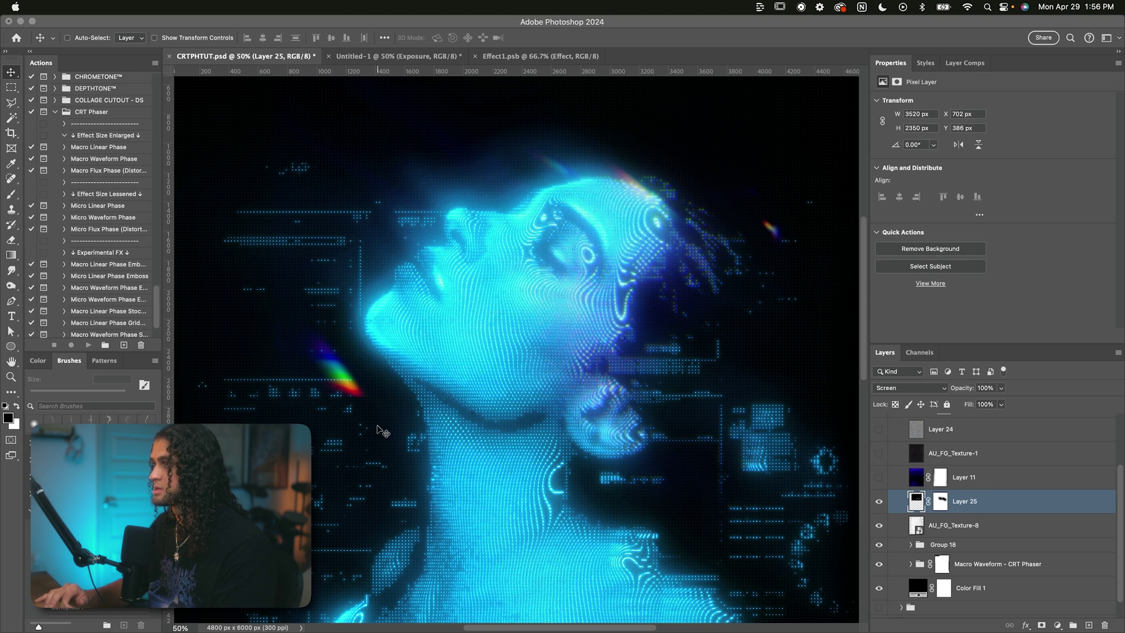
{"action": "left_click", "coordinate": [983, 481]}
{"action": "key", "text": "super+minus"}
{"action": "key", "text": "super+minus"}
{"action": "key", "text": "super+plus"}
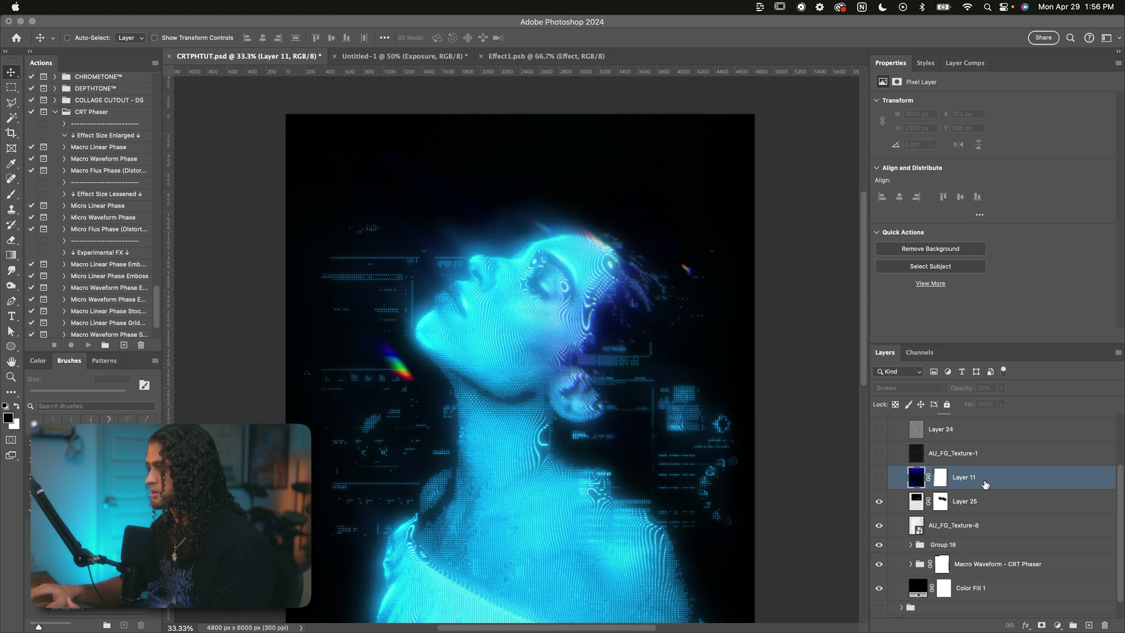
{"action": "left_click", "coordinate": [879, 477]}
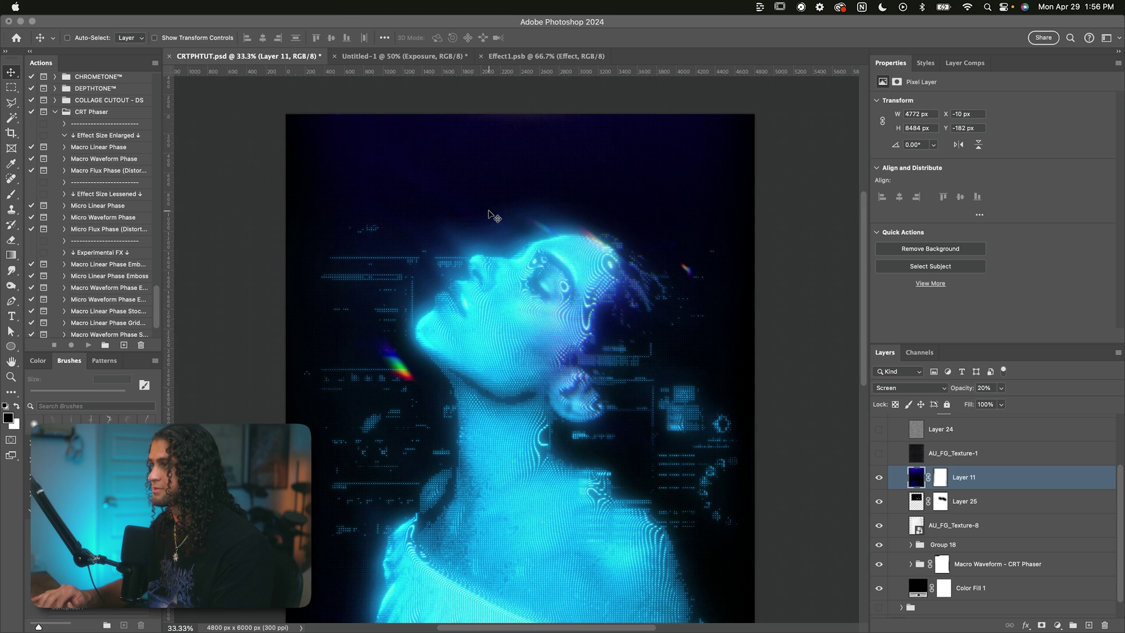
{"action": "scroll", "coordinate": [492, 215], "scroll_direction": "down", "scroll_amount": 2}
{"action": "scroll", "coordinate": [509, 335], "scroll_direction": "up", "scroll_amount": 4}
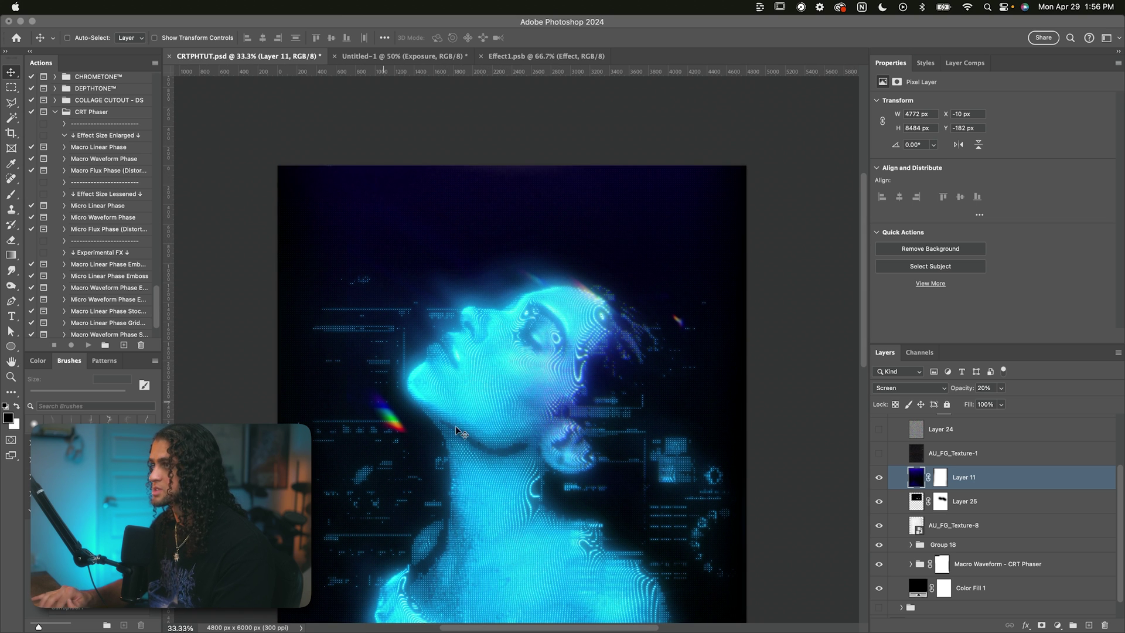
{"action": "scroll", "coordinate": [949, 516], "scroll_direction": "up", "scroll_amount": 2}
Make the AU_FG_Texture-1 layer visible
{"action": "left_click", "coordinate": [878, 501]}
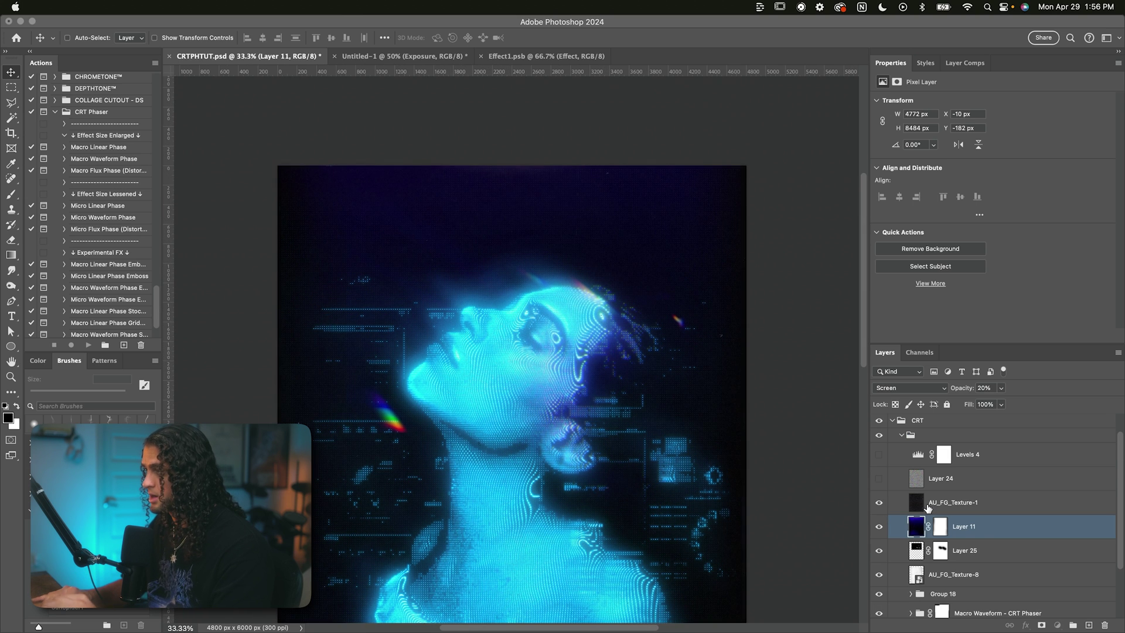
{"action": "left_click", "coordinate": [960, 502]}
{"action": "scroll", "coordinate": [682, 370], "scroll_direction": "up", "scroll_amount": 3}
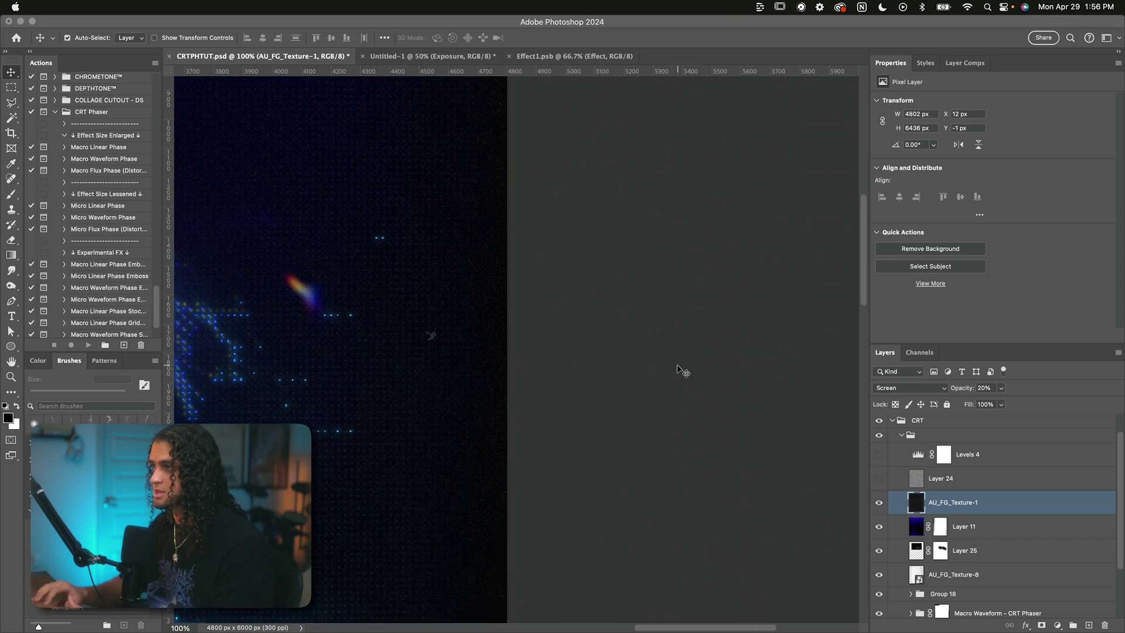
{"action": "scroll", "coordinate": [683, 370], "scroll_direction": "left", "scroll_amount": 15}
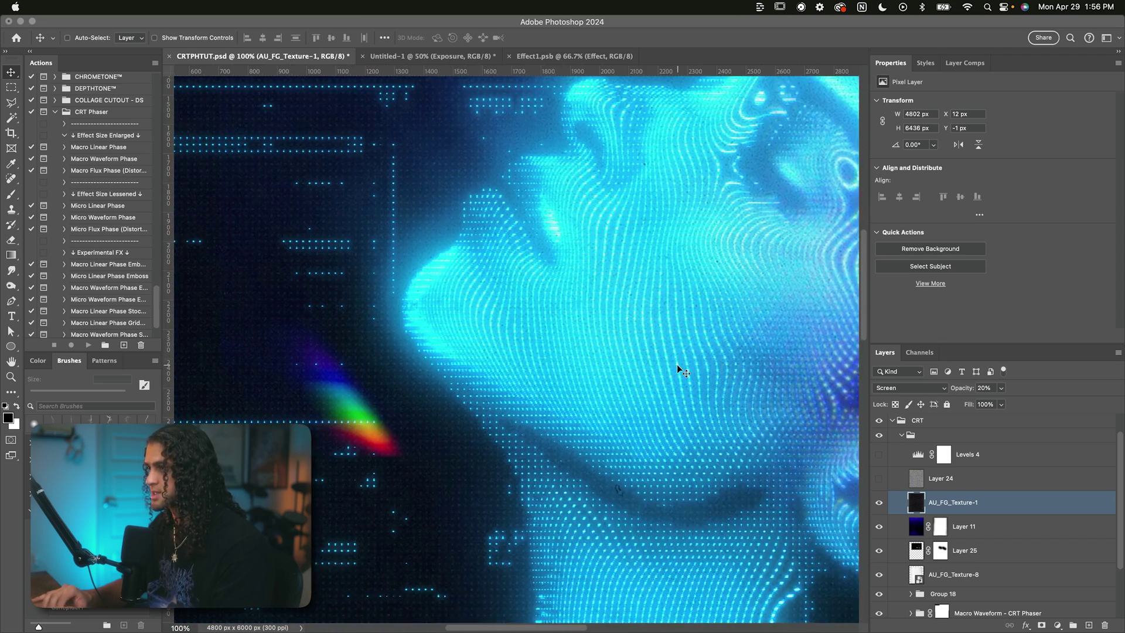
{"action": "scroll", "coordinate": [504, 455], "scroll_direction": "down", "scroll_amount": 2}
{"action": "scroll", "coordinate": [518, 497], "scroll_direction": "down", "scroll_amount": 3}
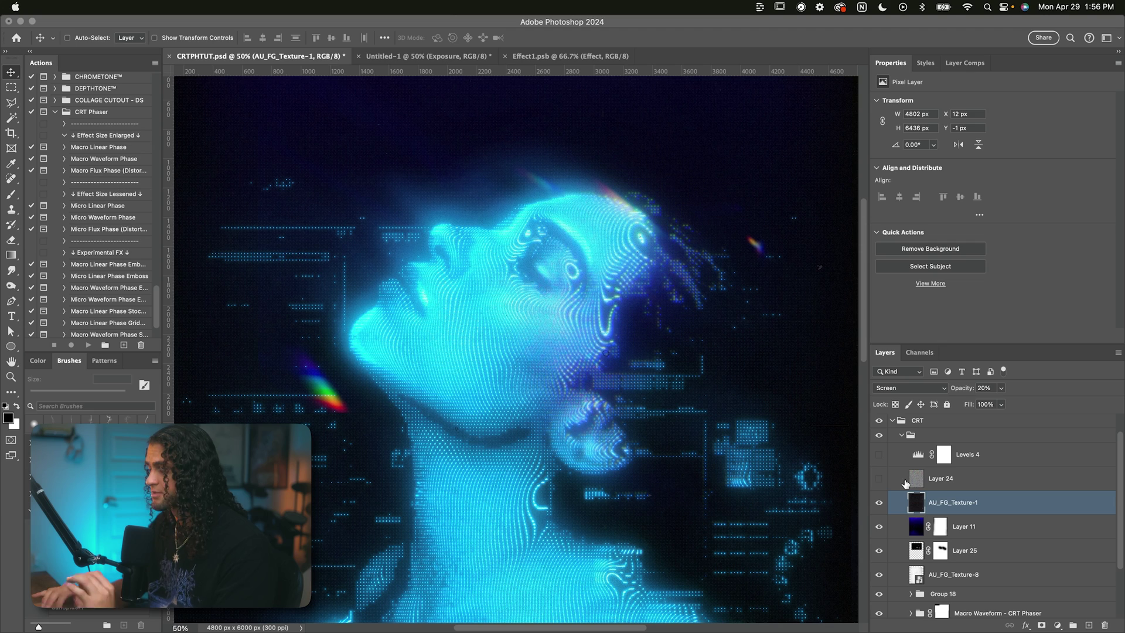
Turn on the gray Layer 24 (Overlay, 30%) and zoom in on the facial grain
{"action": "left_click", "coordinate": [925, 479]}
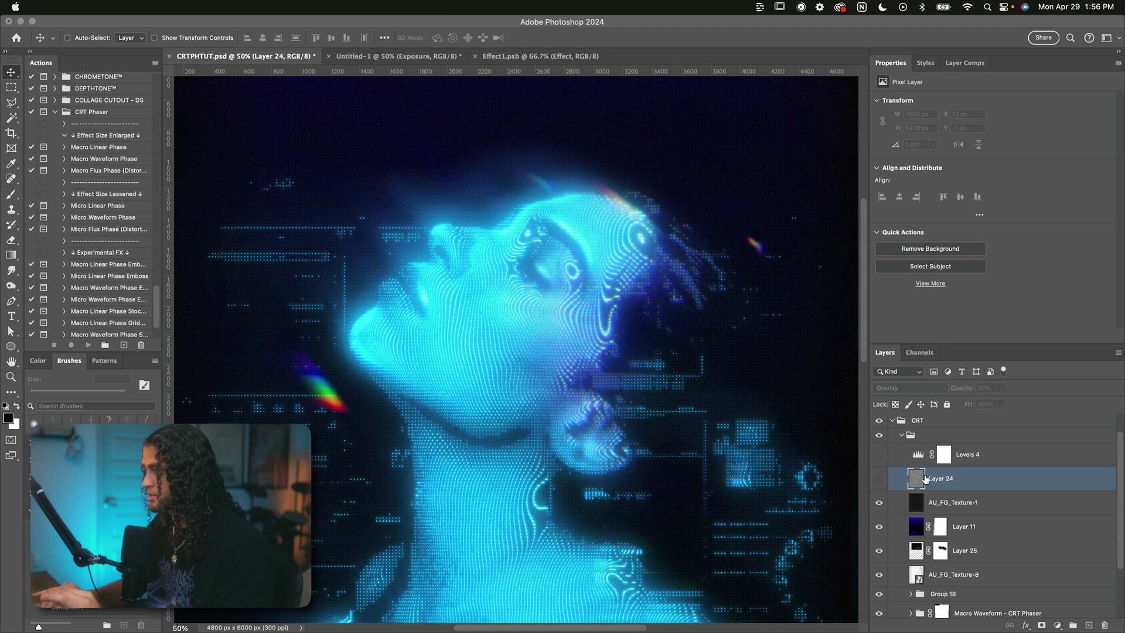
{"action": "left_click", "coordinate": [878, 478]}
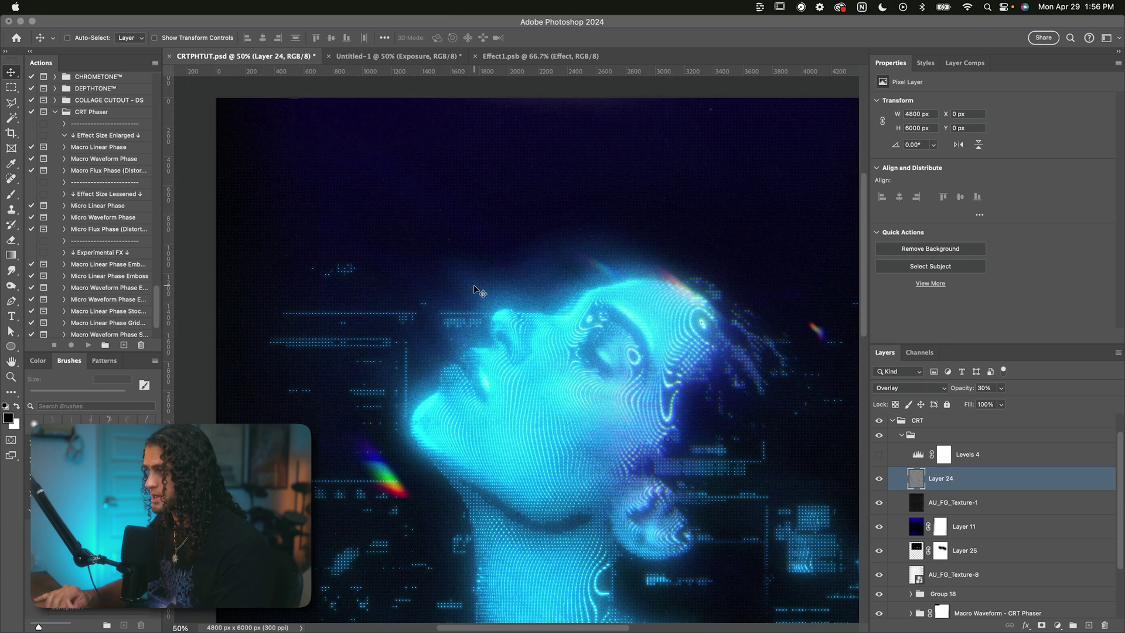
{"action": "key", "text": "super+plus"}
{"action": "key", "text": "super+plus"}
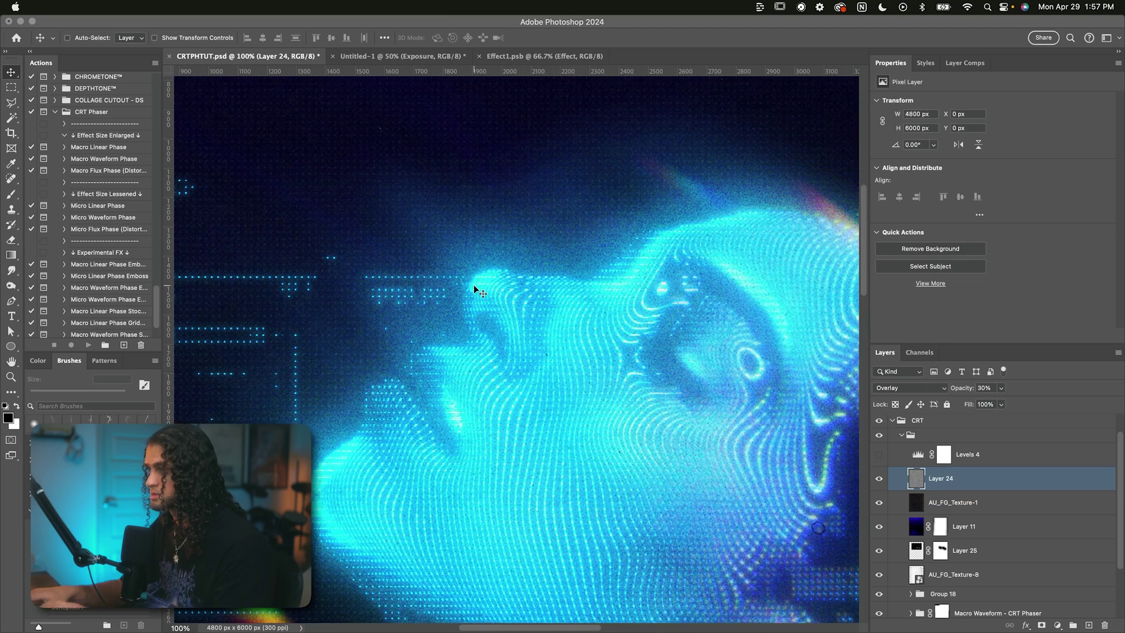
{"action": "scroll", "coordinate": [565, 313], "scroll_direction": "right", "scroll_amount": 2}
{"action": "scroll", "coordinate": [564, 313], "scroll_direction": "up", "scroll_amount": 1}
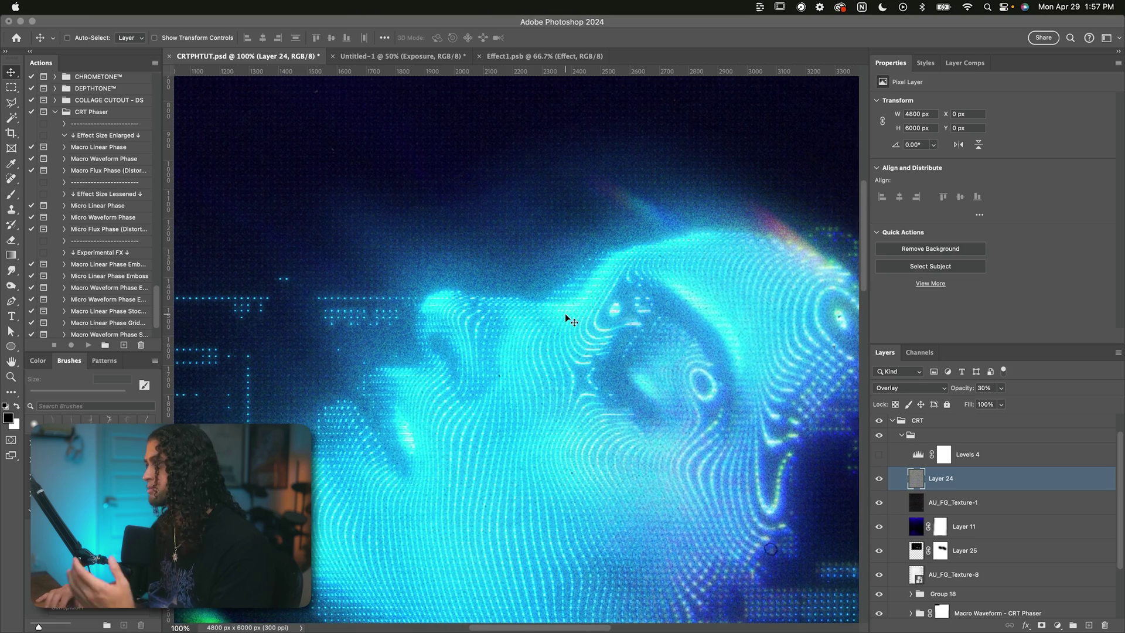
{"action": "scroll", "coordinate": [565, 315], "scroll_direction": "left", "scroll_amount": 5}
{"action": "scroll", "coordinate": [565, 314], "scroll_direction": "down", "scroll_amount": 3}
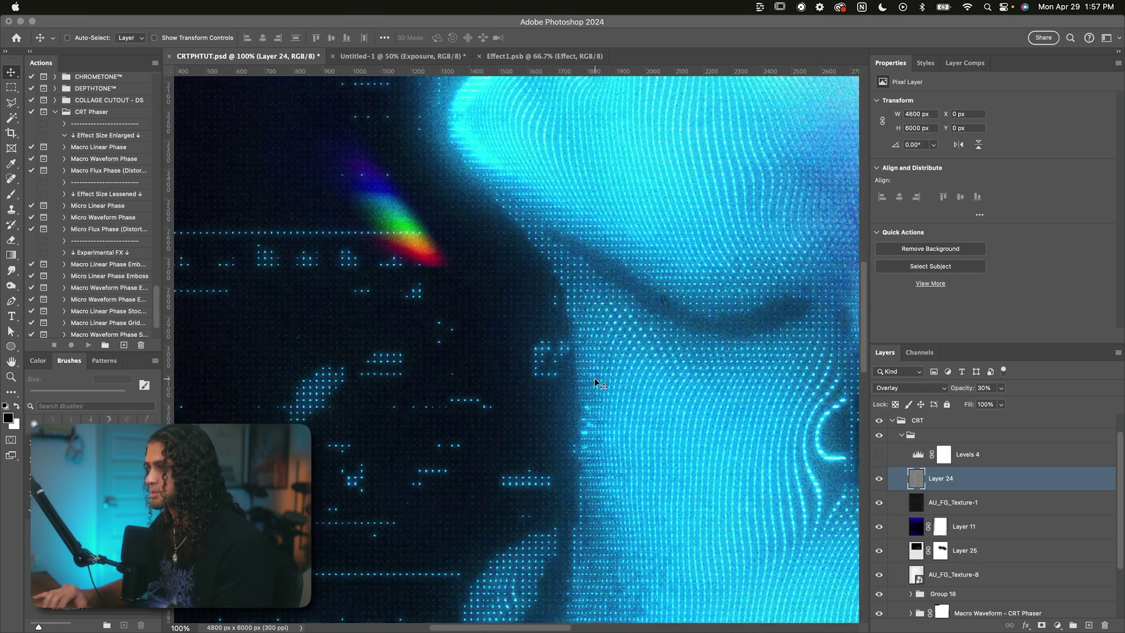
{"action": "scroll", "coordinate": [596, 380], "scroll_direction": "up", "scroll_amount": 3}
Zoom back out and add a new empty Layer 26 above Layer 24
{"action": "key", "text": "super+minus"}
{"action": "key", "text": "super+minus"}
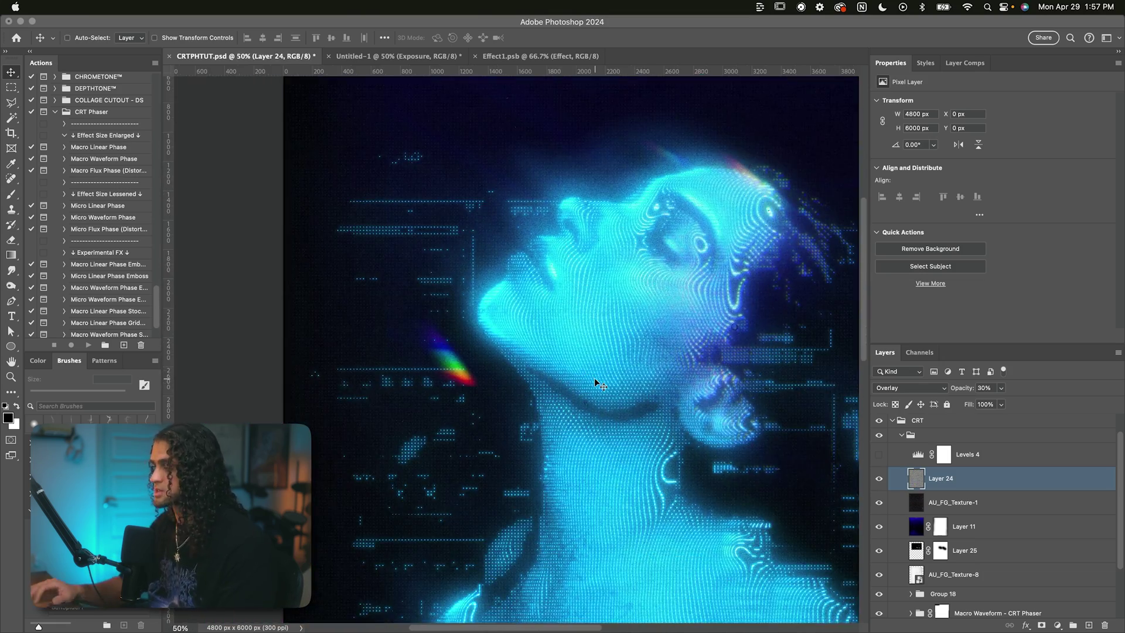
{"action": "scroll", "coordinate": [594, 377], "scroll_direction": "down", "scroll_amount": 3}
{"action": "scroll", "coordinate": [594, 377], "scroll_direction": "right", "scroll_amount": 1}
{"action": "scroll", "coordinate": [589, 308], "scroll_direction": "up", "scroll_amount": 4}
{"action": "scroll", "coordinate": [589, 308], "scroll_direction": "right", "scroll_amount": 1}
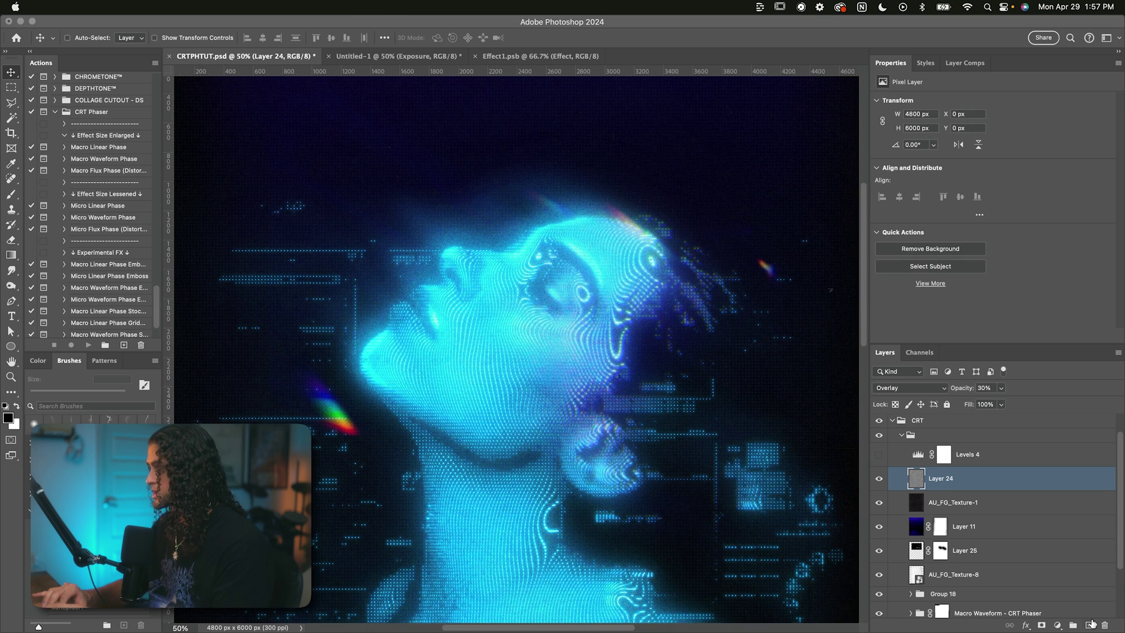
{"action": "left_click", "coordinate": [1088, 623]}
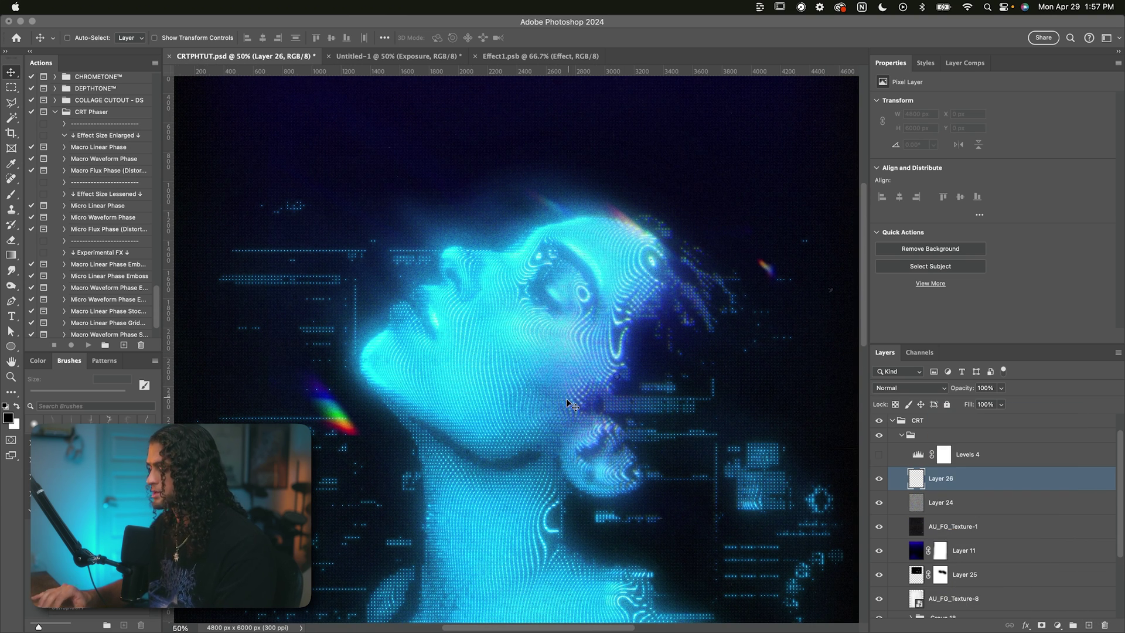
{"action": "key", "text": "shift+F5"}
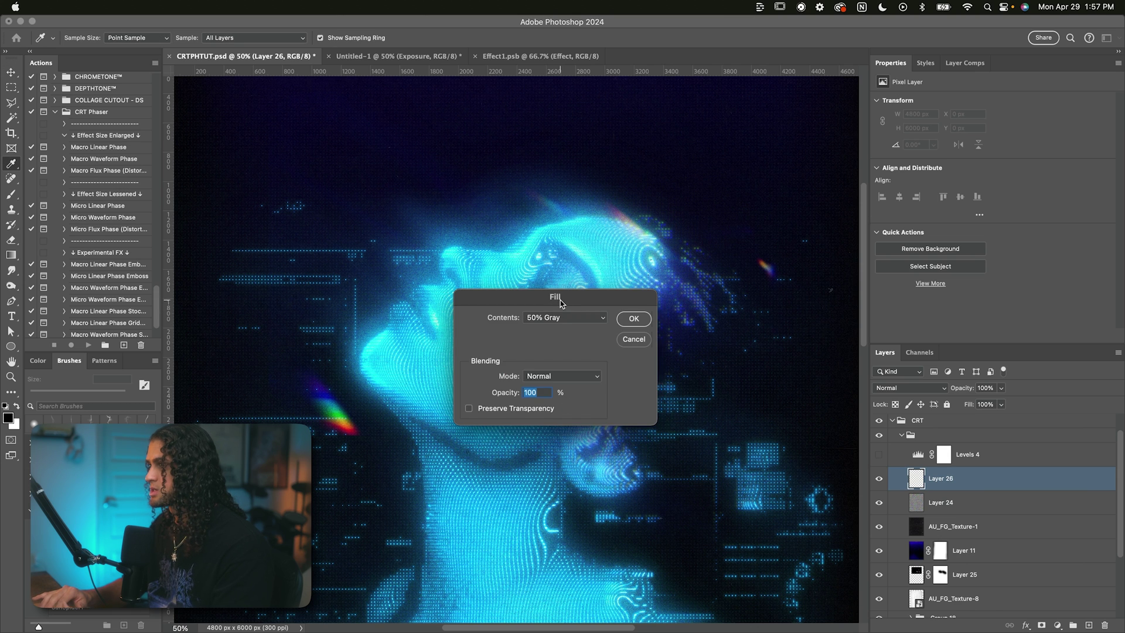
{"action": "left_click_drag", "start_coordinate": [560, 303], "coordinate": [696, 222]}
{"action": "key", "text": "Return"}
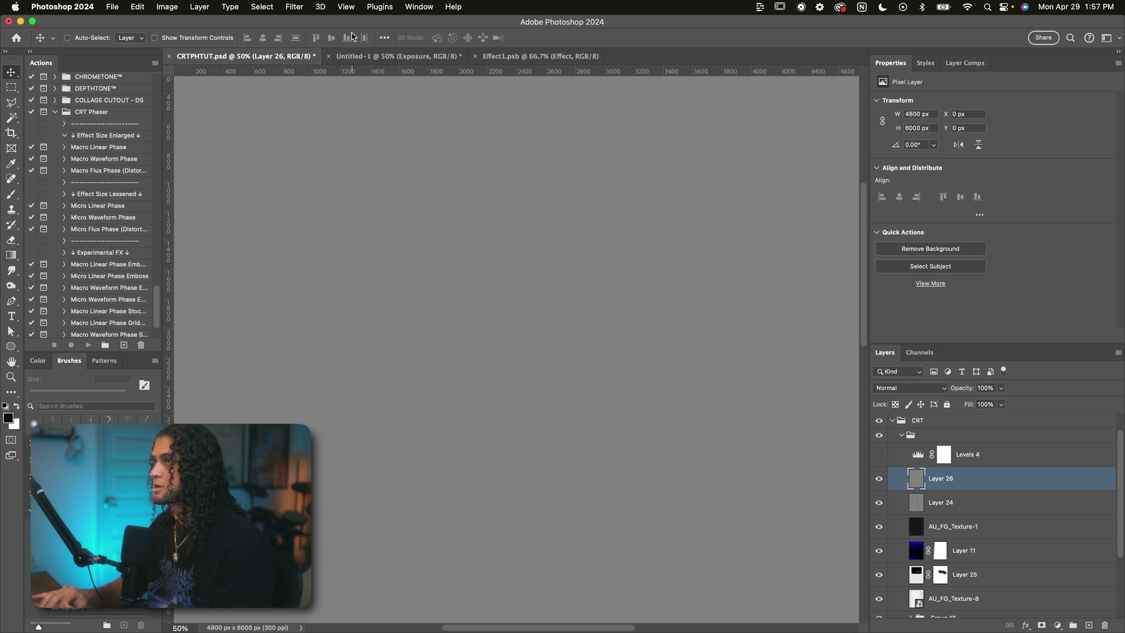
{"action": "left_click", "coordinate": [294, 7]}
{"action": "mouse_move", "coordinate": [313, 180]}
{"action": "left_click", "coordinate": [513, 179]}
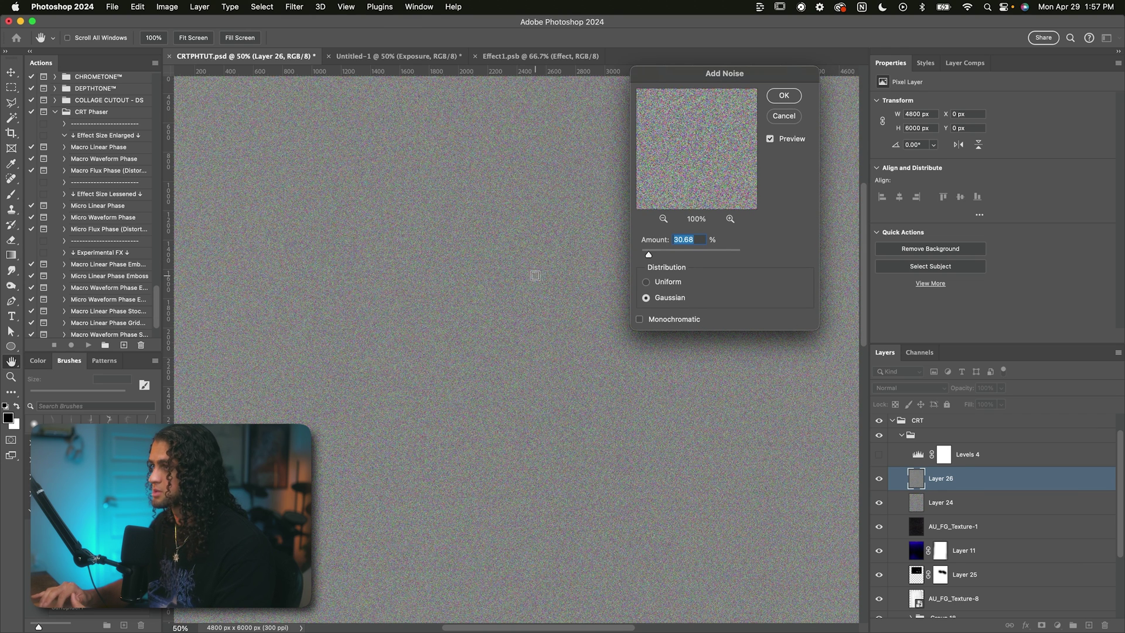
{"action": "left_click", "coordinate": [784, 95]}
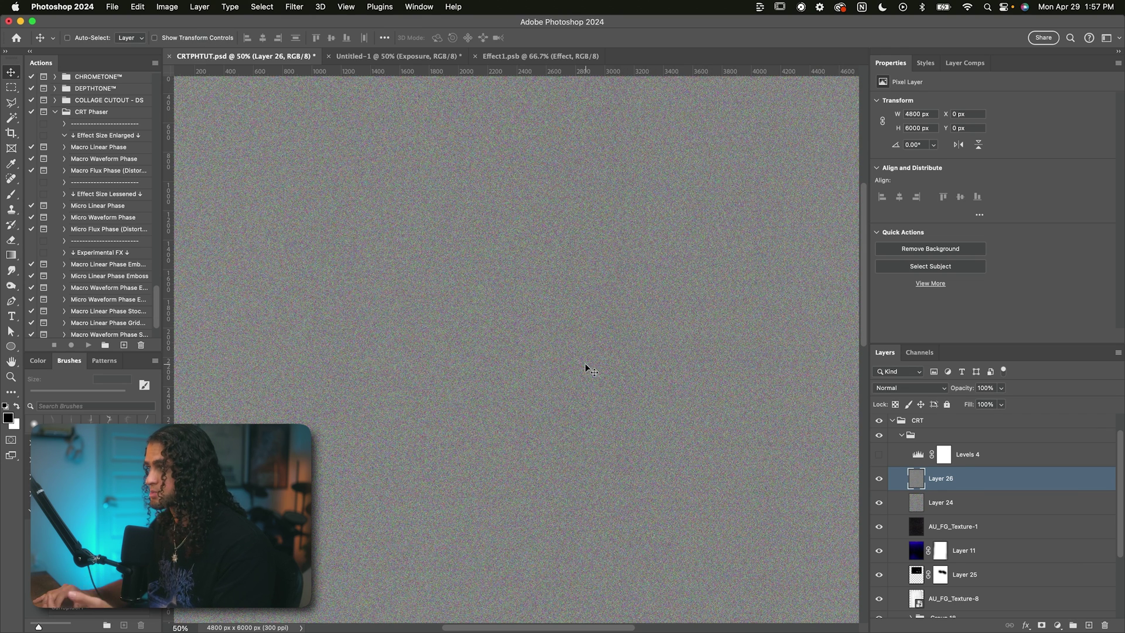
{"action": "left_click", "coordinate": [294, 6]}
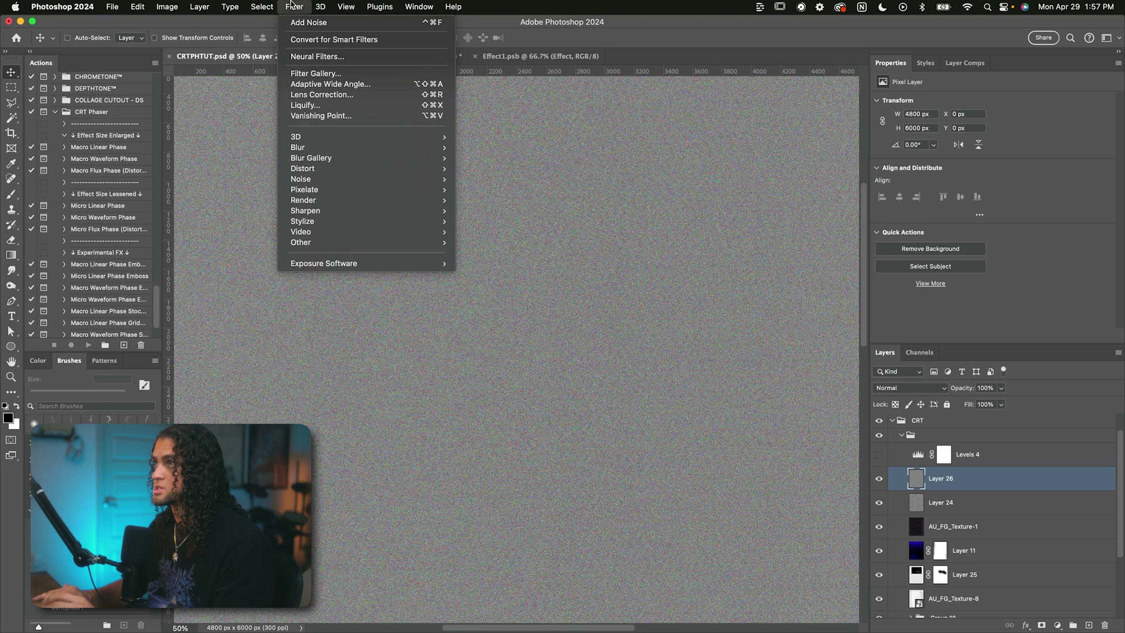
{"action": "mouse_move", "coordinate": [366, 147]}
{"action": "left_click", "coordinate": [478, 178]}
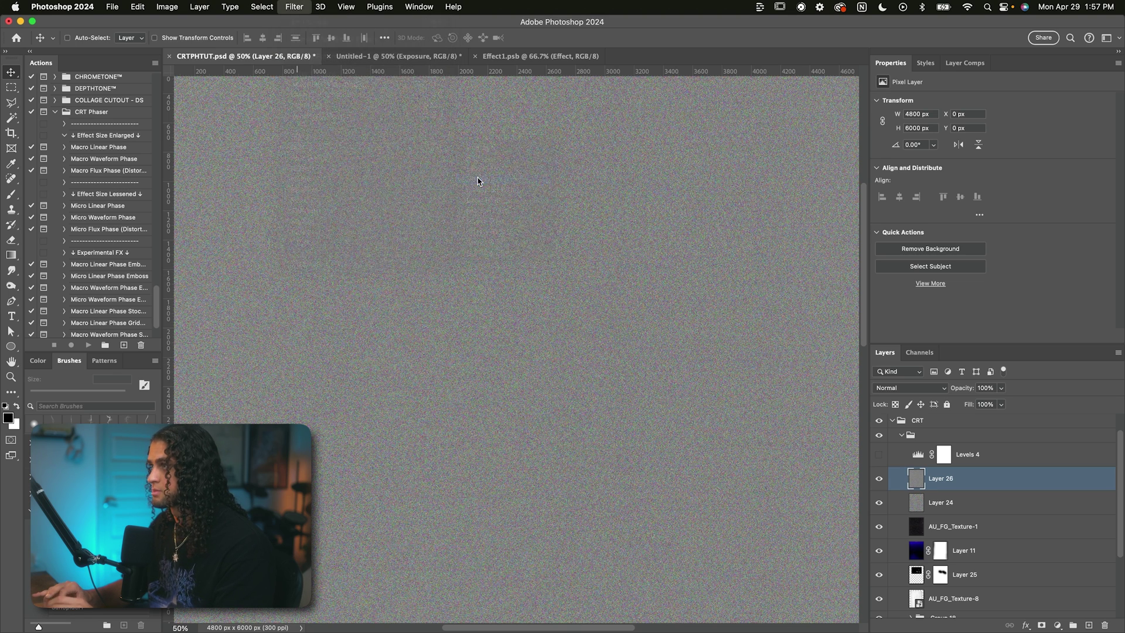
{"action": "type", "text": "1"}
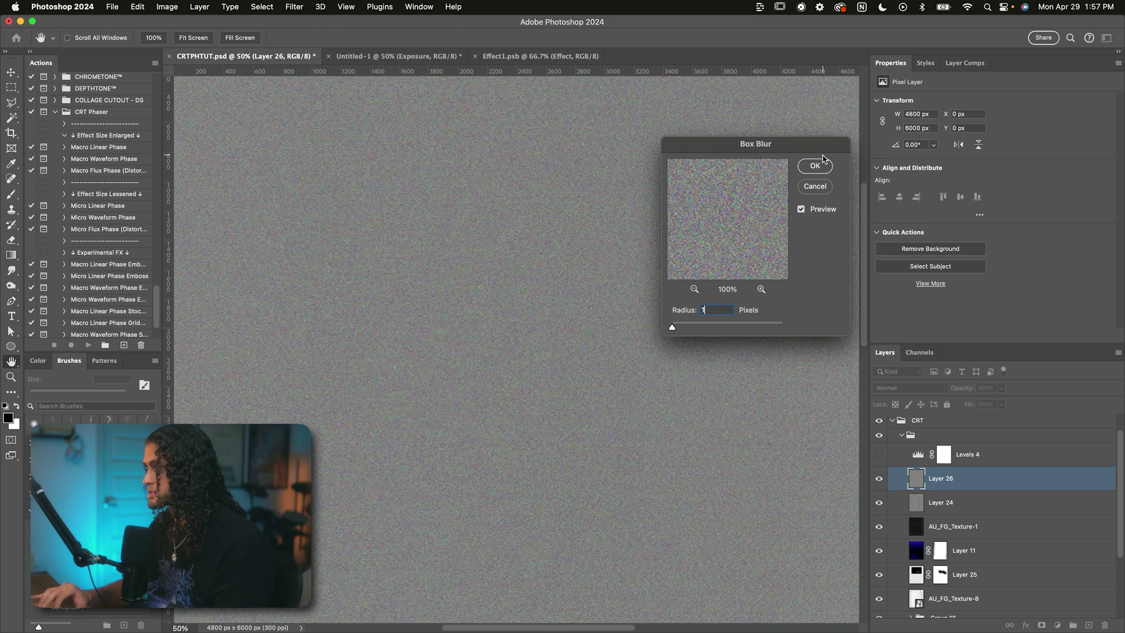
{"action": "left_click", "coordinate": [821, 164]}
{"action": "left_click", "coordinate": [890, 388]}
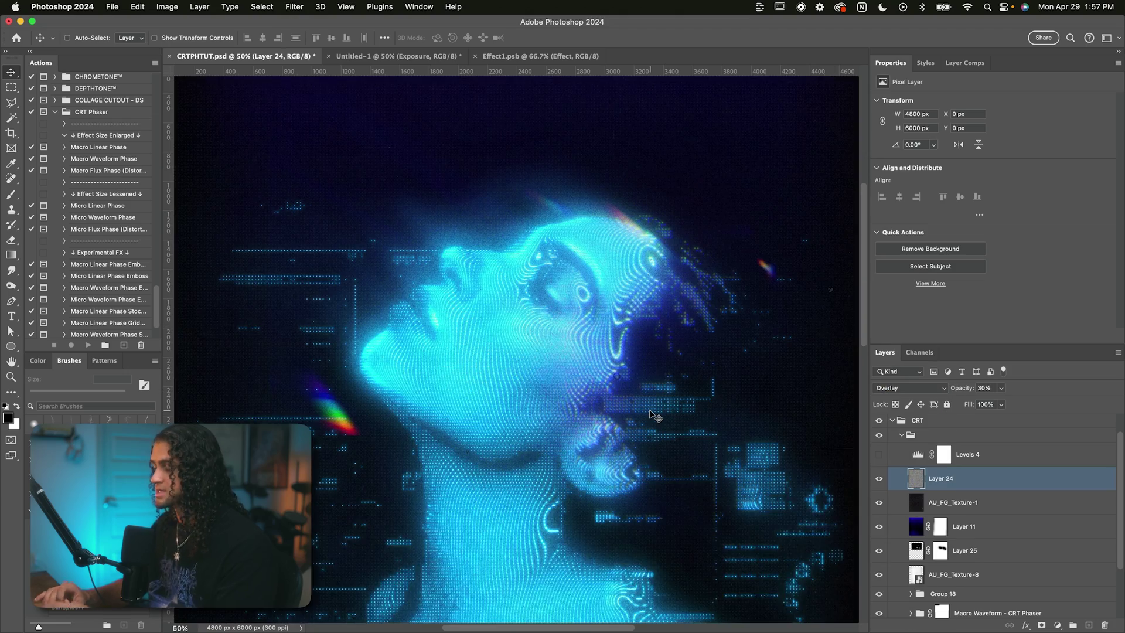
Hide and reshow the CRT effect to compare the cyan waveform portrait with the original photo
{"action": "key", "text": "super+equal"}
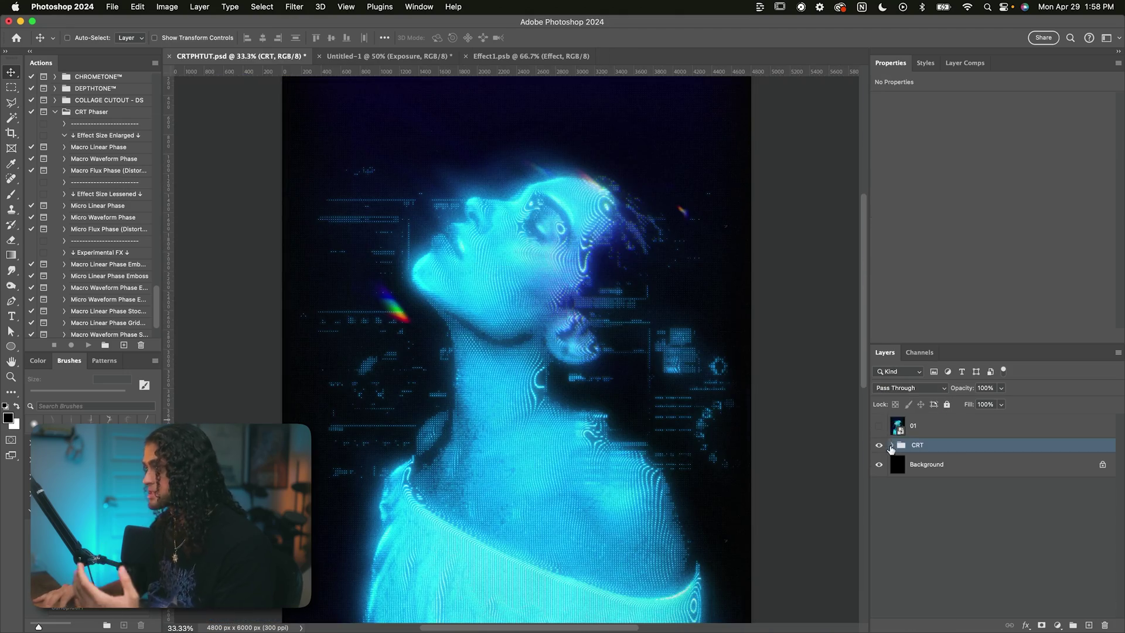
{"action": "left_click", "coordinate": [879, 460]}
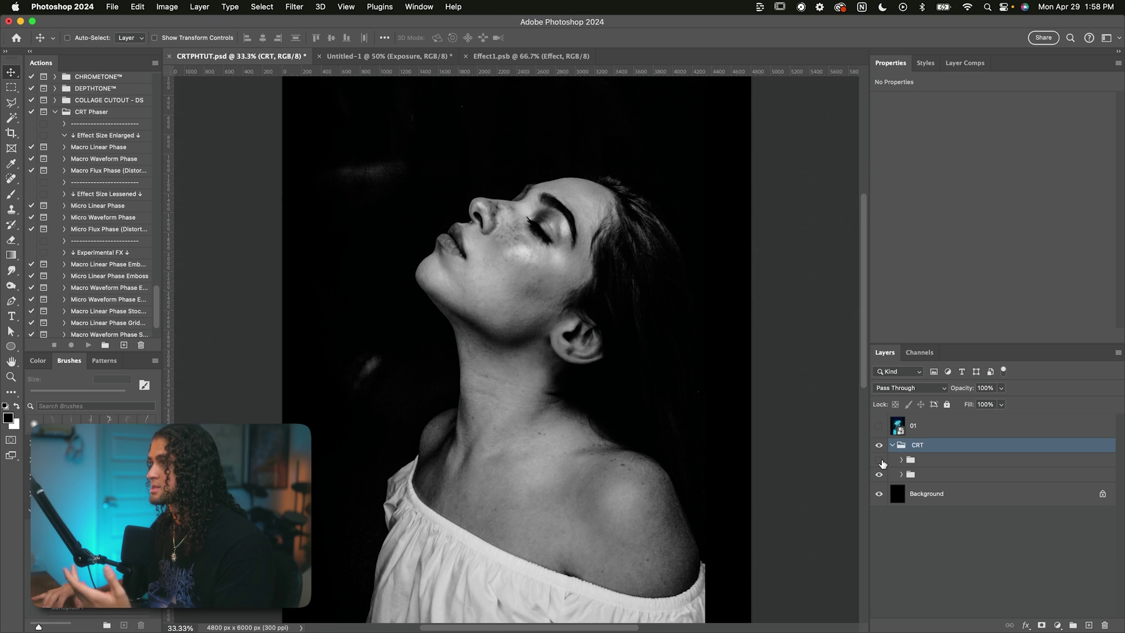
{"action": "left_click", "coordinate": [880, 460]}
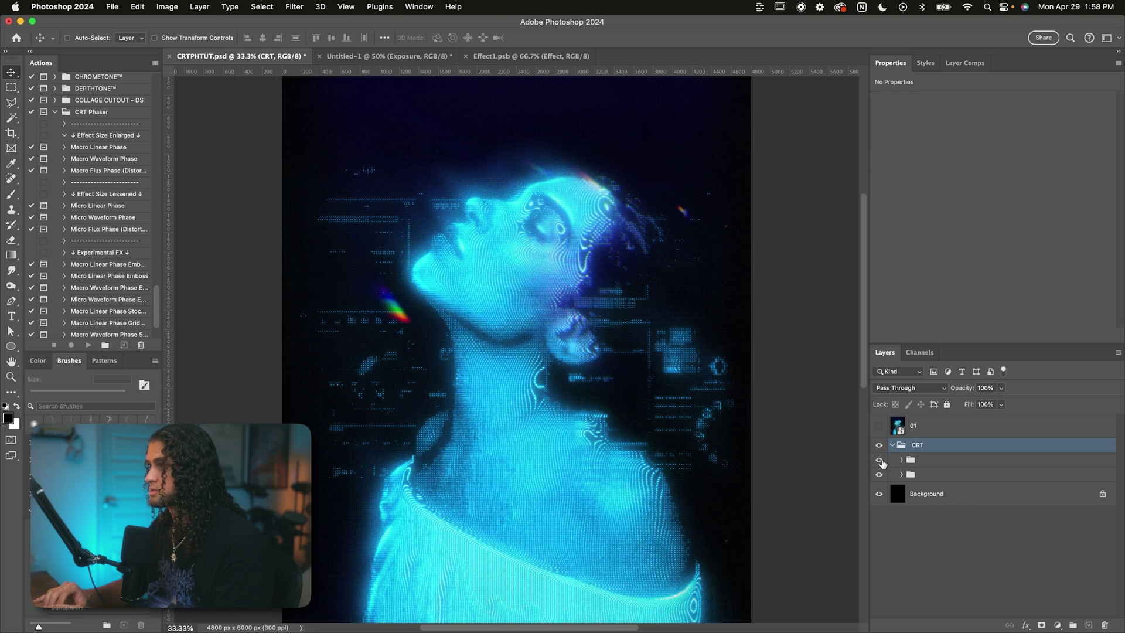
{"action": "scroll", "coordinate": [140, 135], "scroll_direction": "down", "scroll_amount": 2}
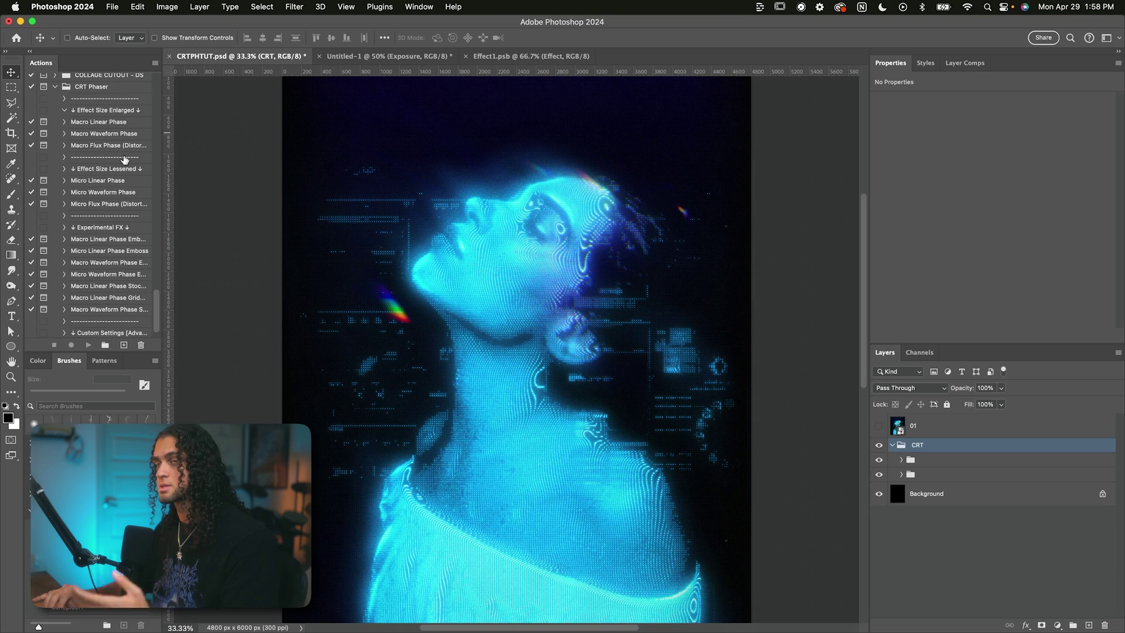